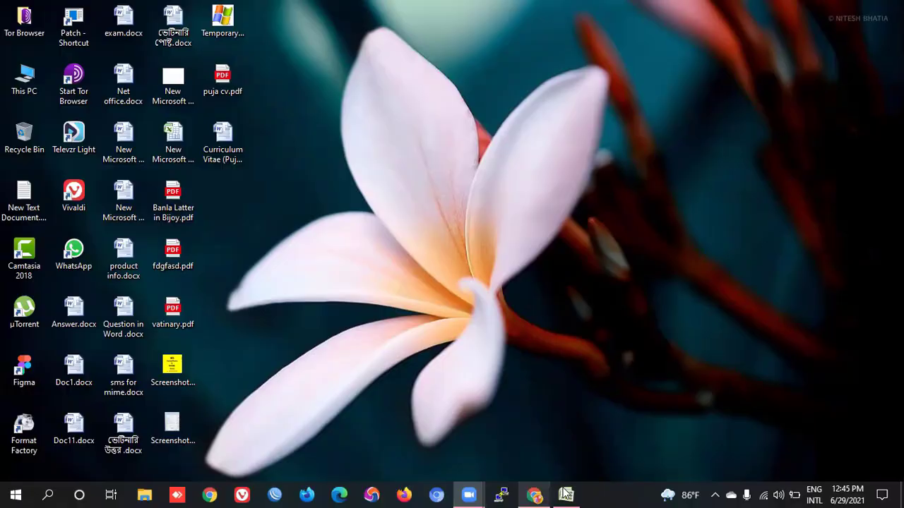
# Step: Bring the Excel workbook with the Wages Statement on Sheet4 to the front and show the Insert tab
pyautogui.click(566, 495)
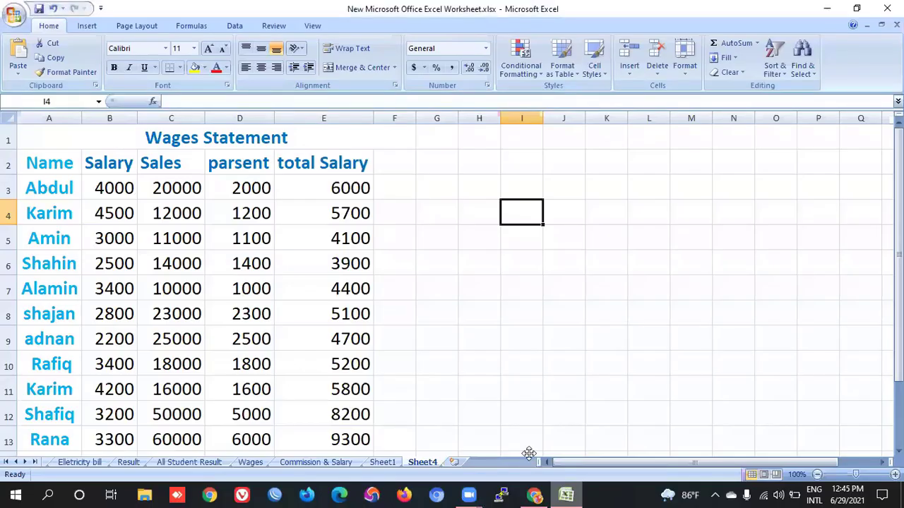
pyautogui.press('Down')
pyautogui.press('Down')
pyautogui.press('Left')
pyautogui.click(90, 27)
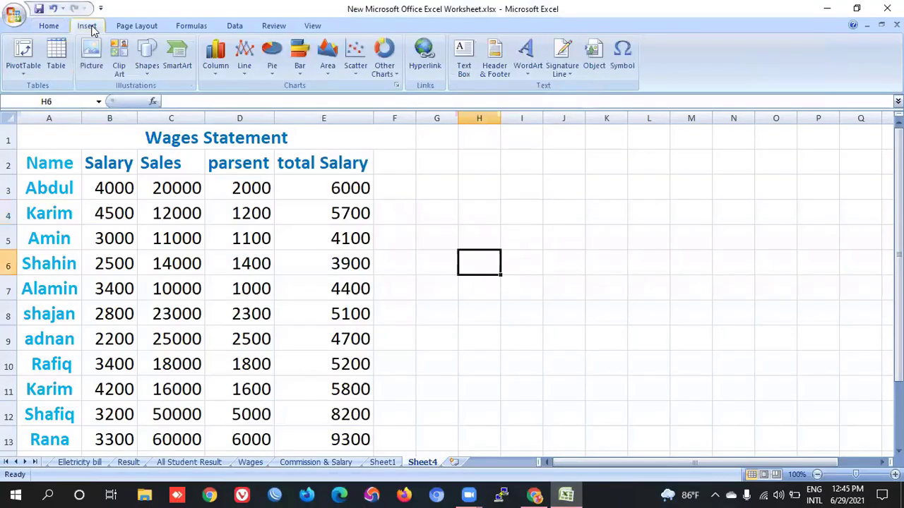
# Step: Select the empty cells I5, H3 and J3 beside the Wages Statement table
pyautogui.click(525, 245)
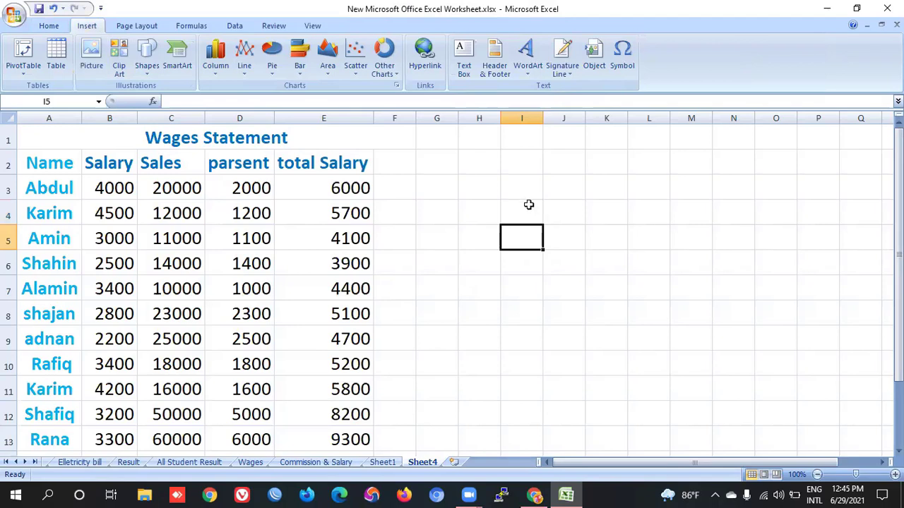
pyautogui.click(492, 185)
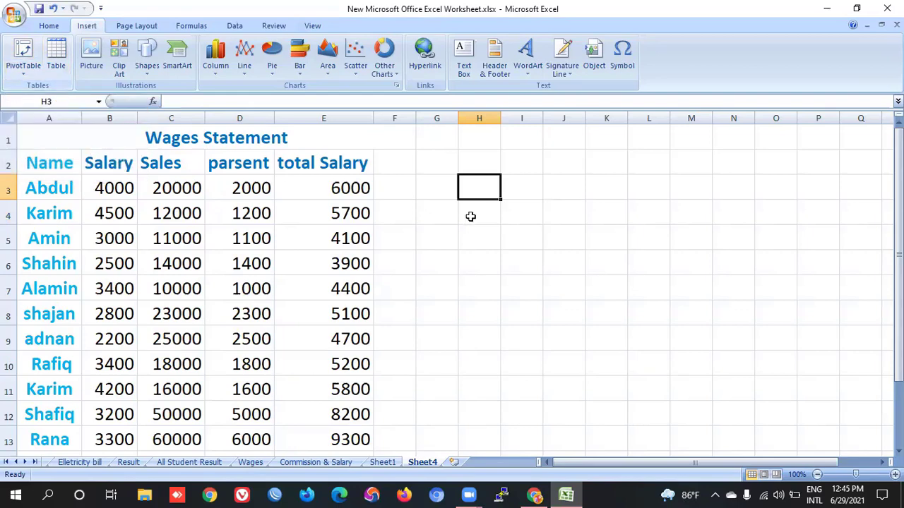
pyautogui.click(549, 186)
pyautogui.scroll(-2, 314, 236)
pyautogui.scroll(1, 315, 238)
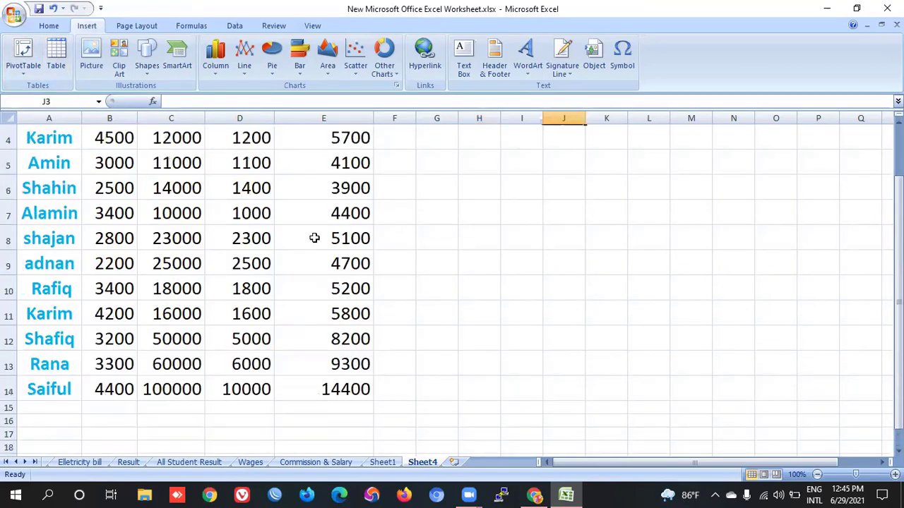
pyautogui.scroll(1, 314, 238)
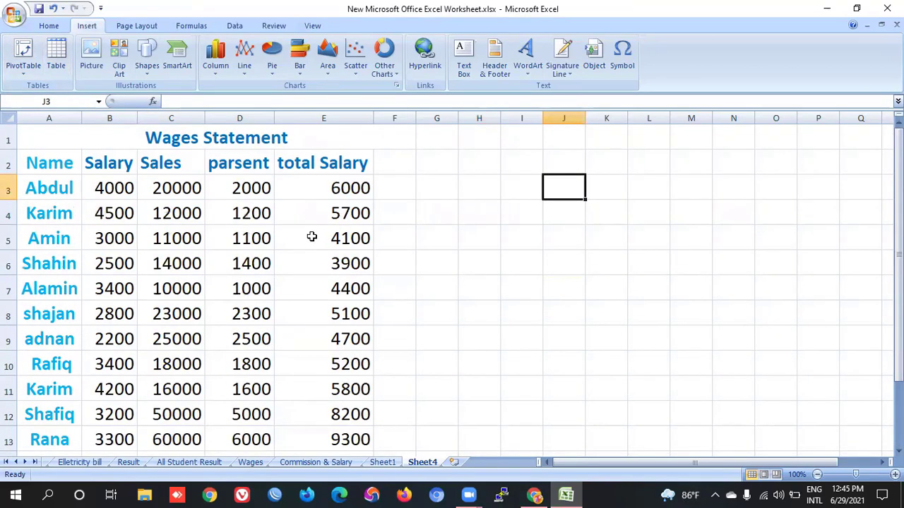
# Step: Select the sales and parsent values in rows 3–5, then cells D7 and G5
pyautogui.moveTo(159, 187); pyautogui.dragTo(222, 244)
pyautogui.click(265, 279)
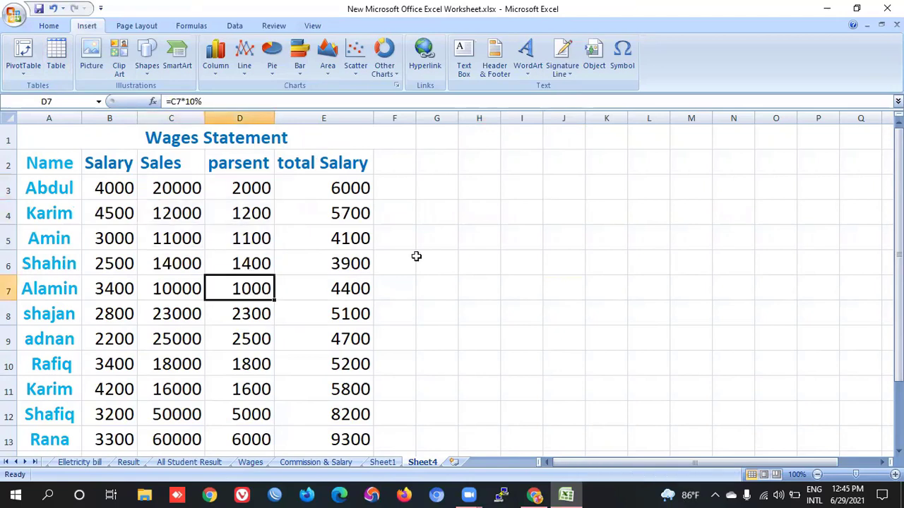
pyautogui.click(442, 241)
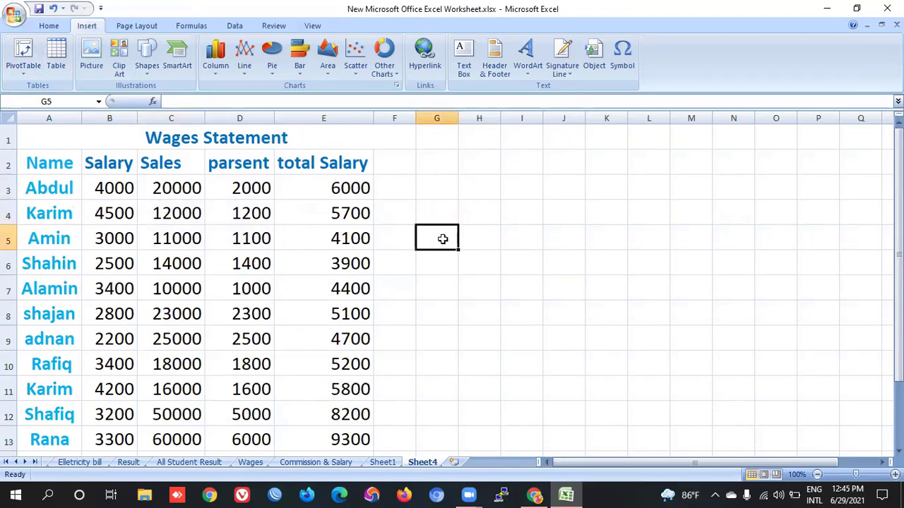
# Step: Set the entire worksheet's font size to 14, then deselect by picking cell H8
pyautogui.click(8, 119)
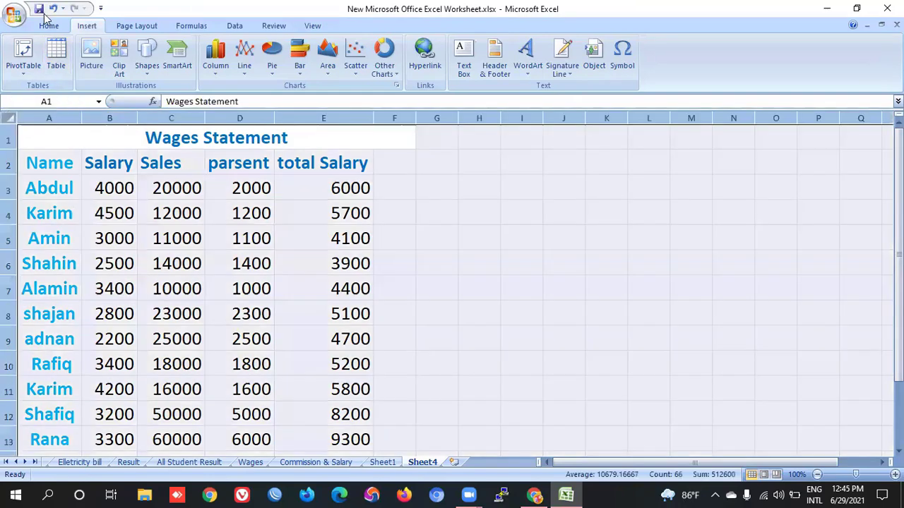
pyautogui.click(48, 26)
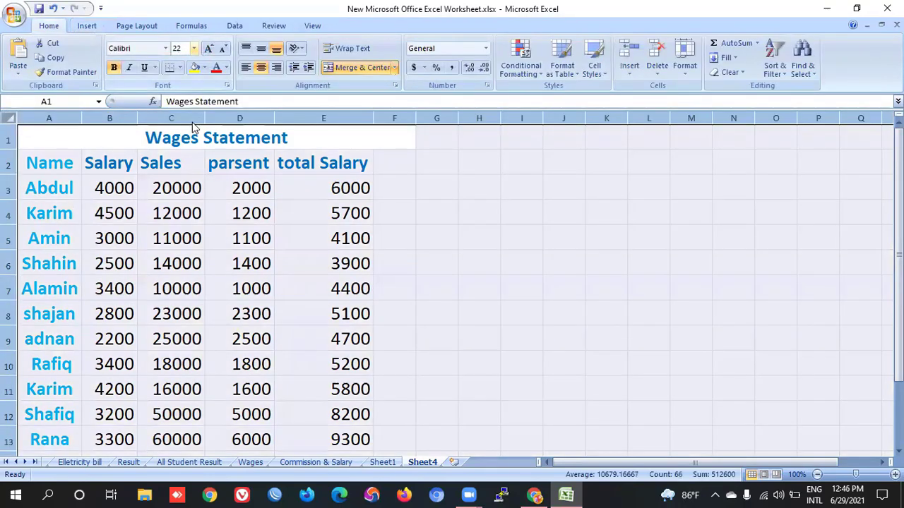
pyautogui.click(194, 48)
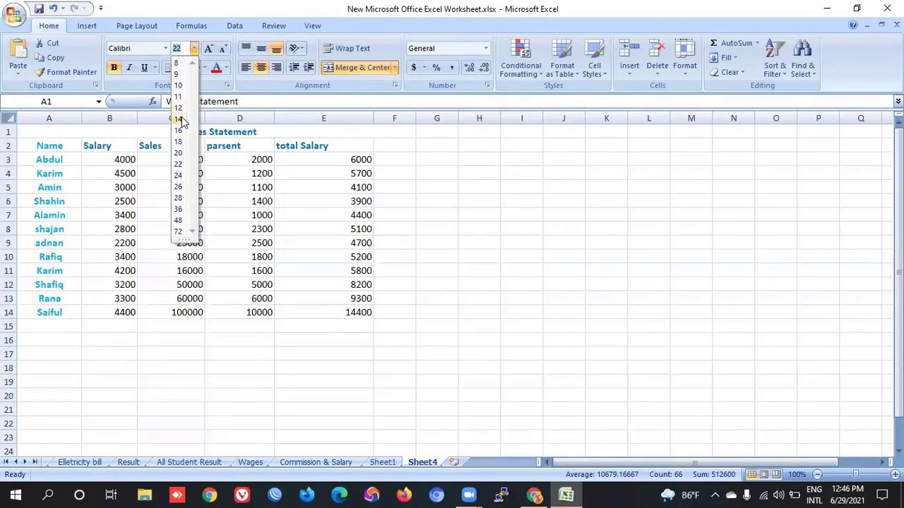
pyautogui.click(178, 118)
pyautogui.click(499, 244)
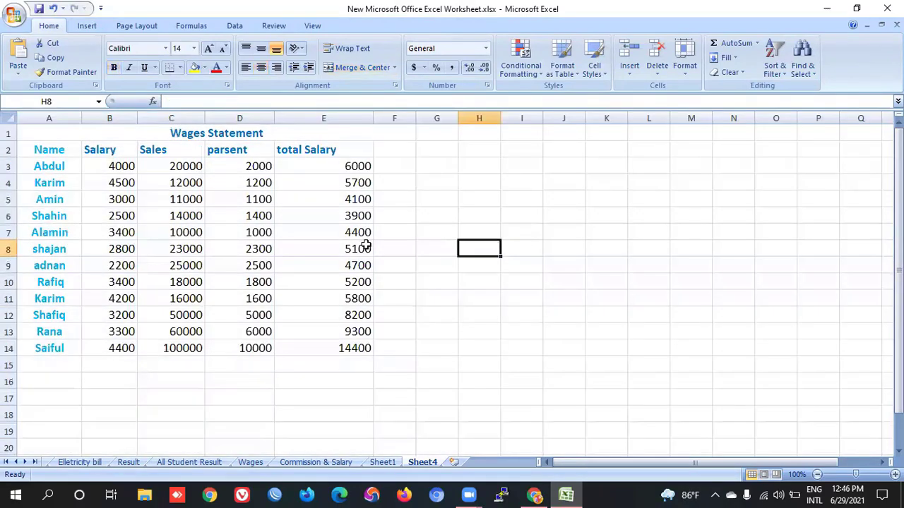
# Step: Put the active cell inside the wage data table and start an Insert PivotTable
pyautogui.click(105, 200)
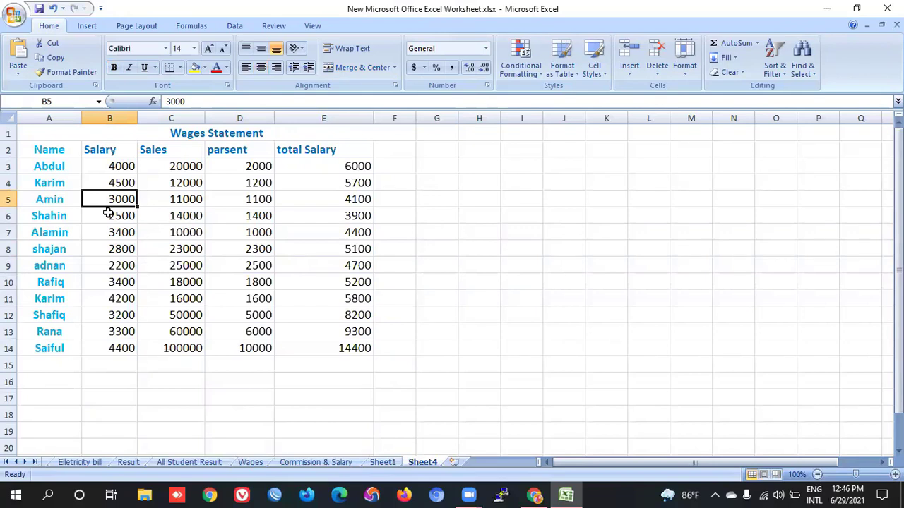
pyautogui.click(521, 218)
pyautogui.click(78, 217)
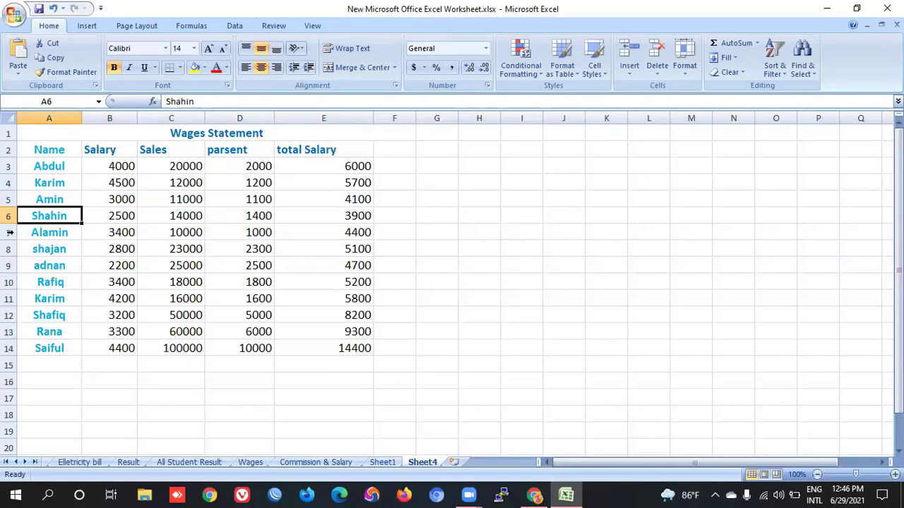
pyautogui.click(83, 27)
pyautogui.click(23, 53)
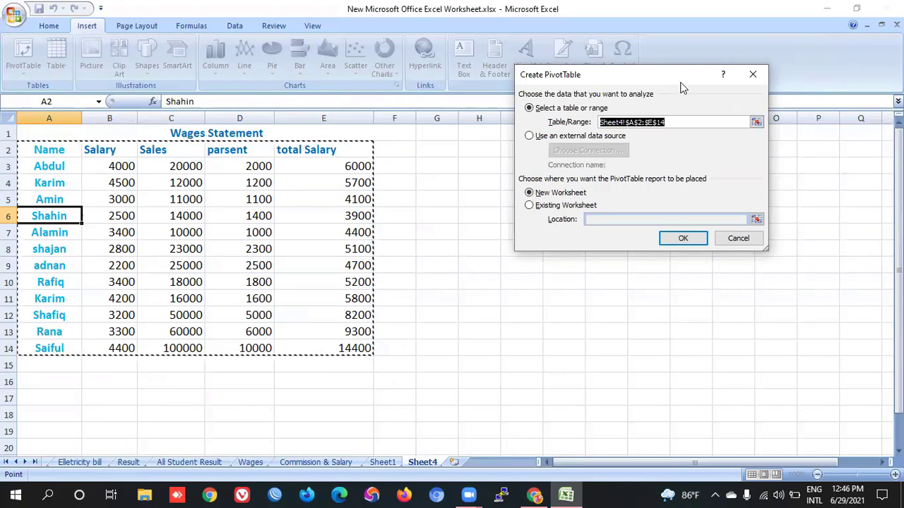
# Step: Place the new PivotTable for A2:E14 on the existing worksheet at cell H8
pyautogui.moveTo(682, 86); pyautogui.dragTo(589, 130)
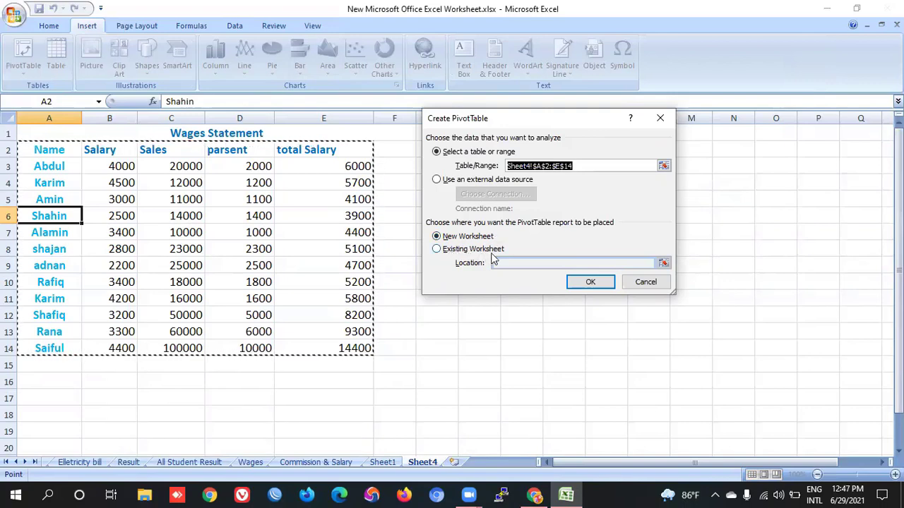
pyautogui.moveTo(539, 116); pyautogui.dragTo(226, 21)
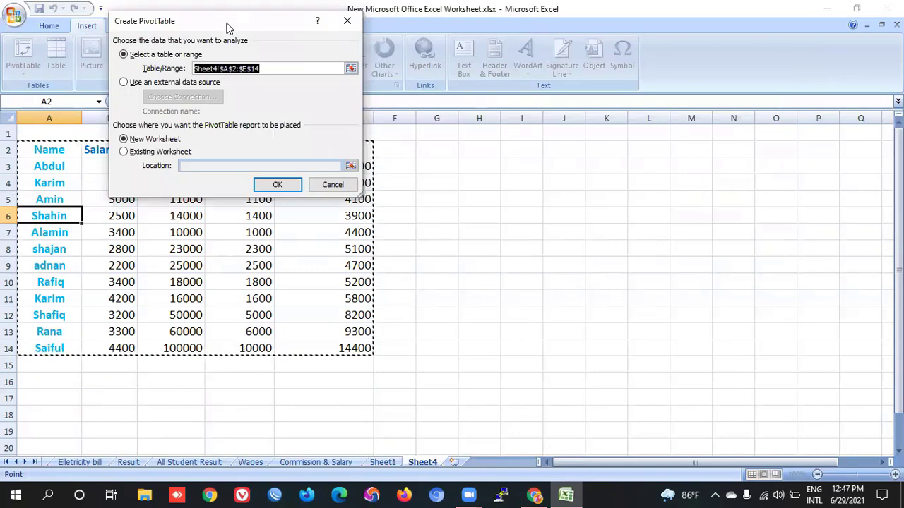
pyautogui.moveTo(231, 22); pyautogui.dragTo(645, 24)
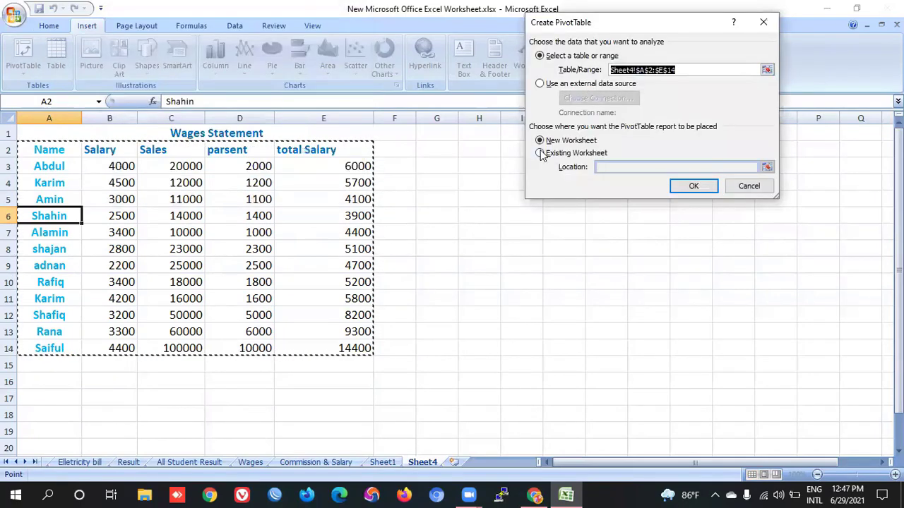
pyautogui.click(540, 153)
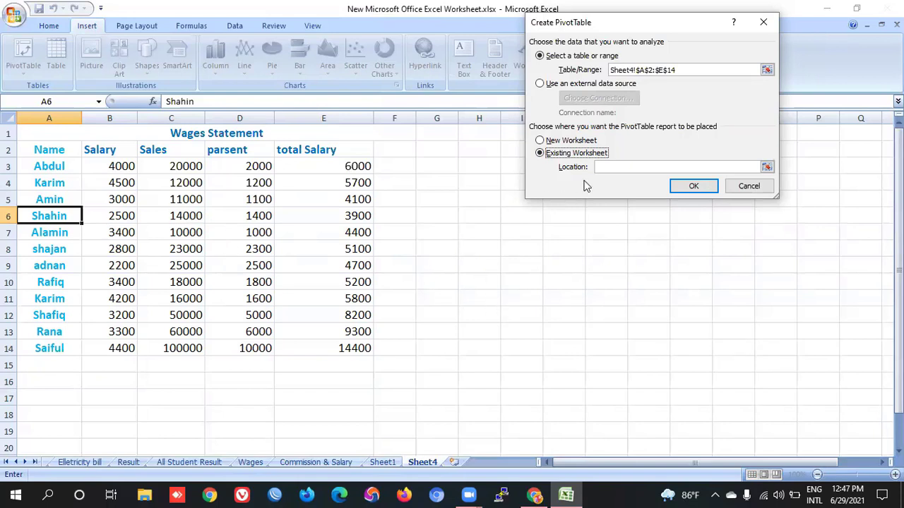
pyautogui.click(471, 247)
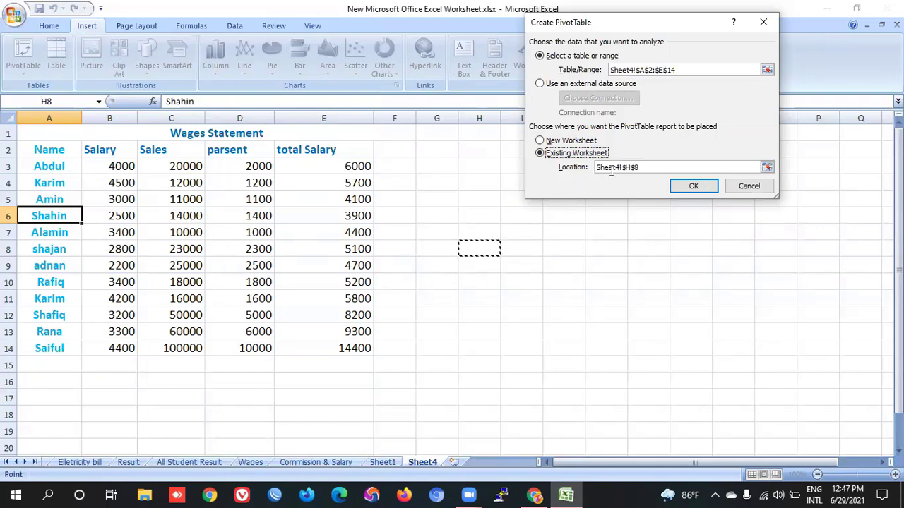
pyautogui.click(698, 187)
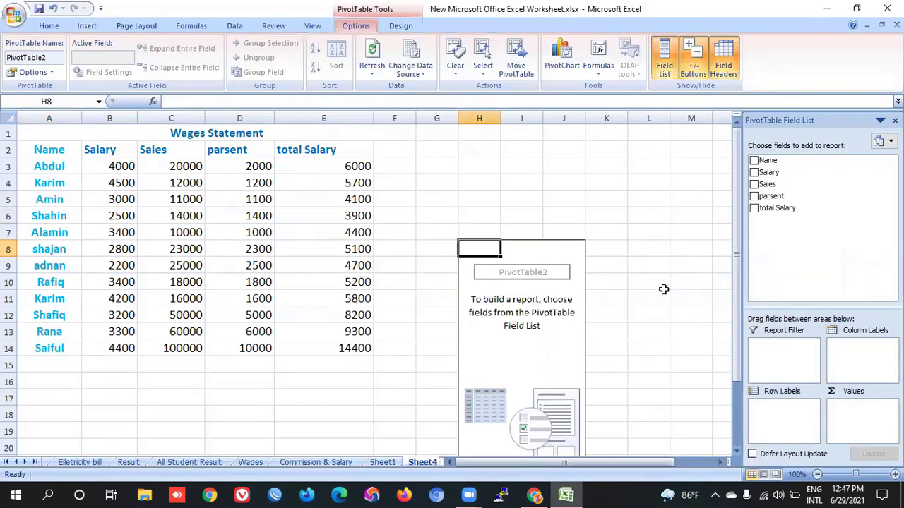
pyautogui.scroll(-1, 663, 289)
pyautogui.scroll(1, 665, 287)
pyautogui.scroll(-1, 681, 308)
pyautogui.scroll(-1, 681, 308)
pyautogui.scroll(1, 681, 308)
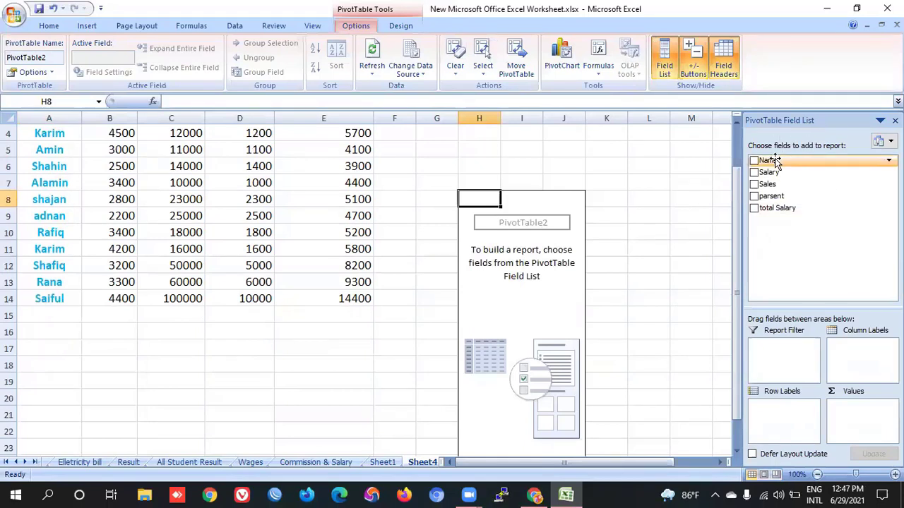
pyautogui.scroll(1, 507, 208)
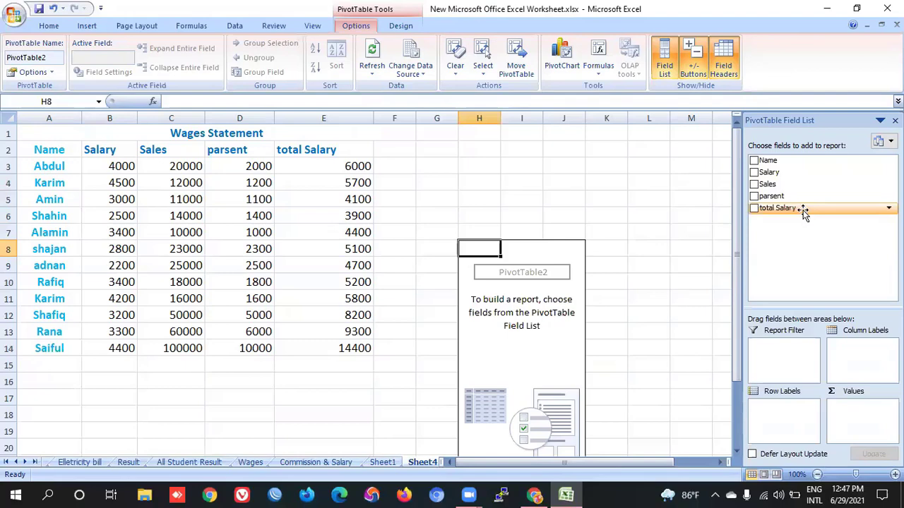
pyautogui.click(888, 208)
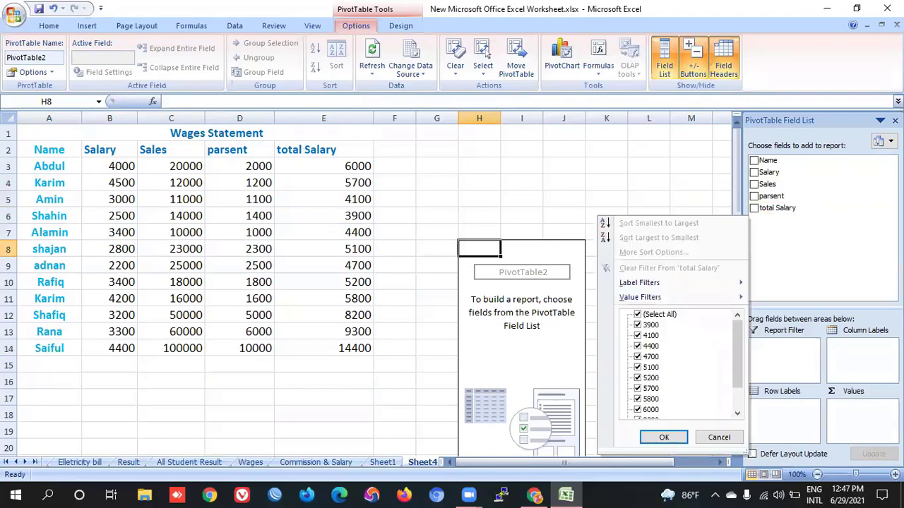
pyautogui.click(718, 437)
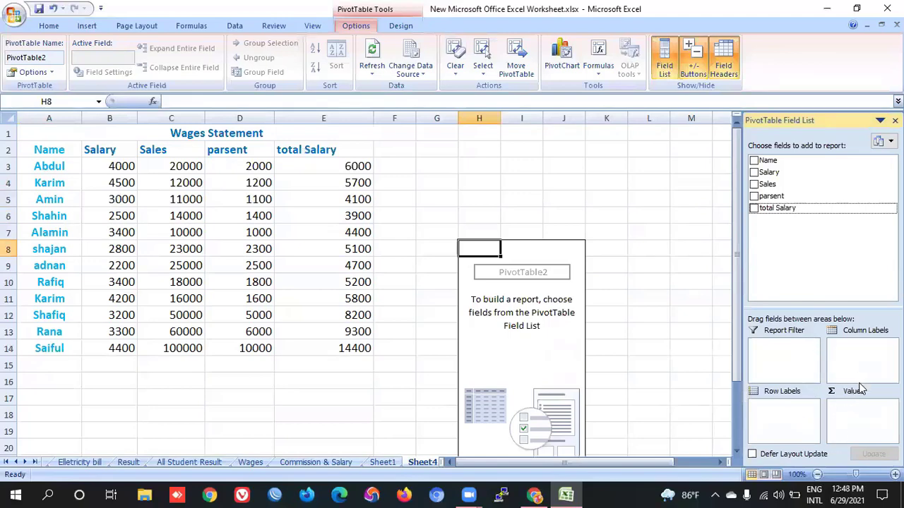
# Step: Launch Windows Magnifier by searching 'magni', zoom to 200%, then back to 100%
pyautogui.click(14, 495)
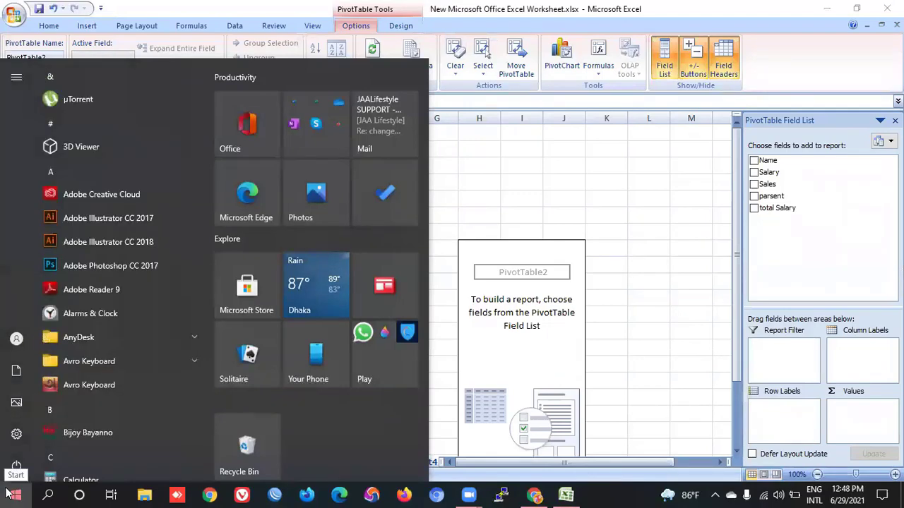
pyautogui.write('magni')
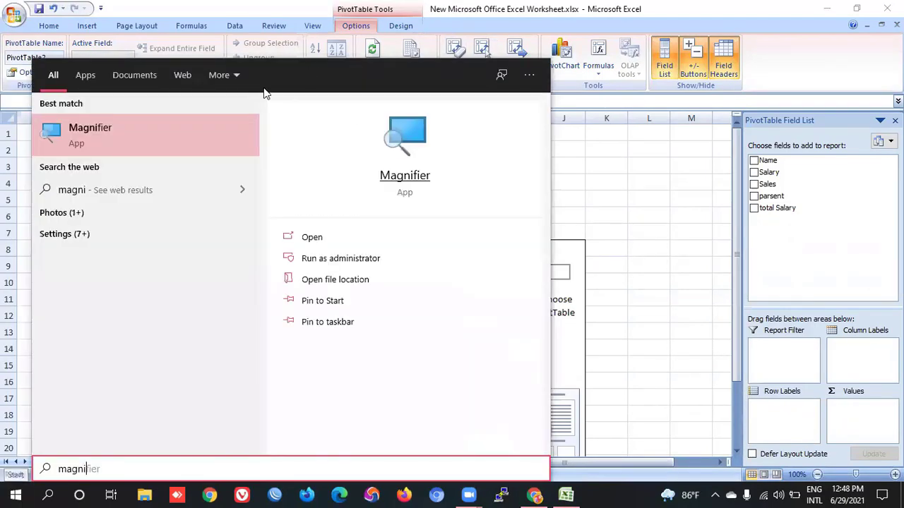
pyautogui.click(213, 134)
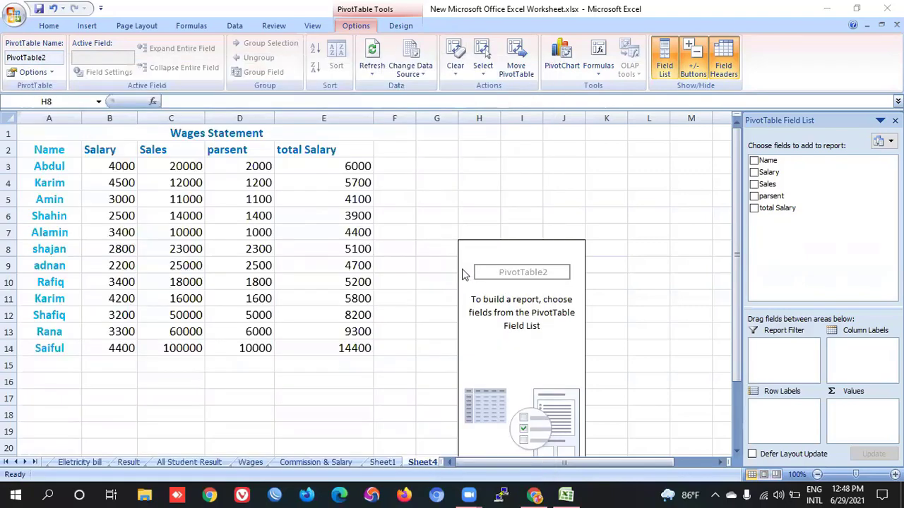
pyautogui.click(698, 375)
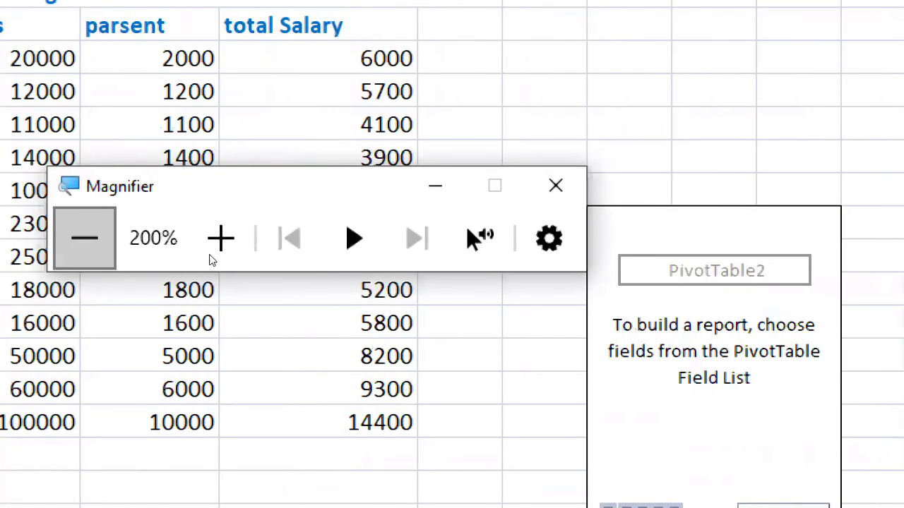
pyautogui.press('super+minus')
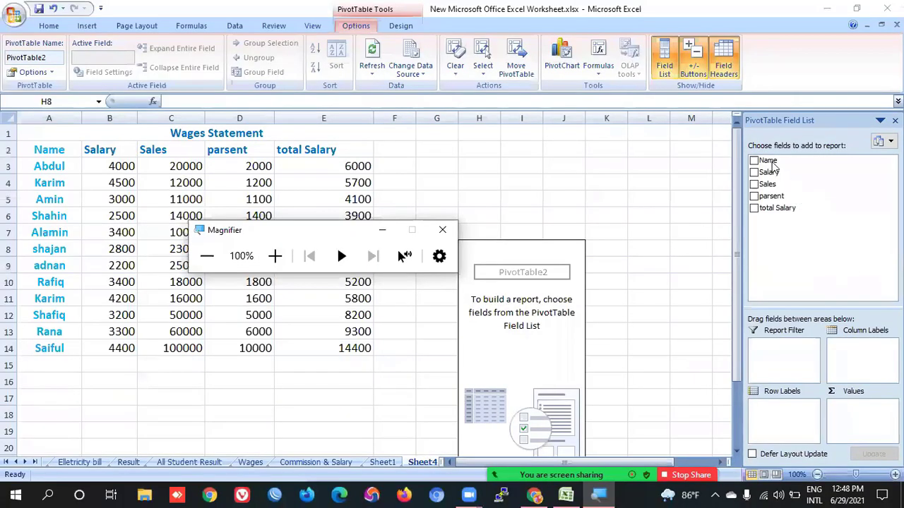
# Step: Add Name as rows and Salary, Sales, parsent and total Salary as summed pivot values
pyautogui.click(776, 161)
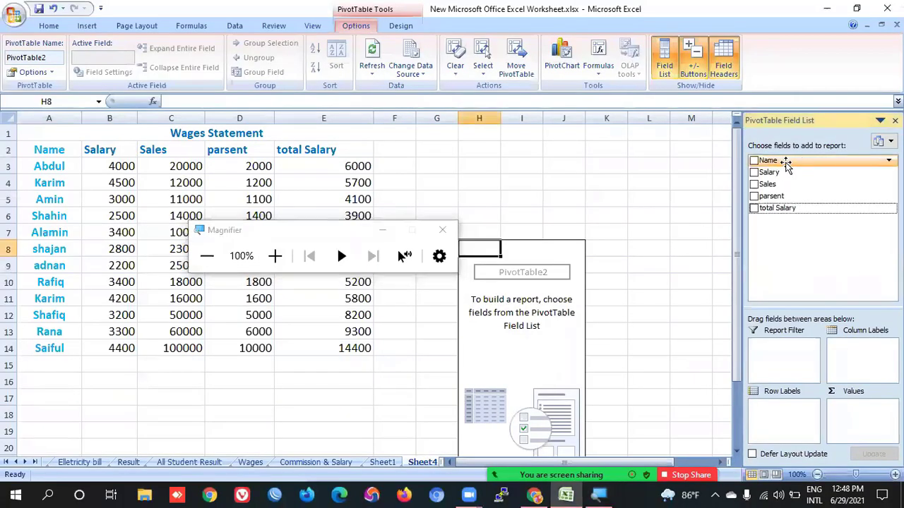
pyautogui.click(784, 162)
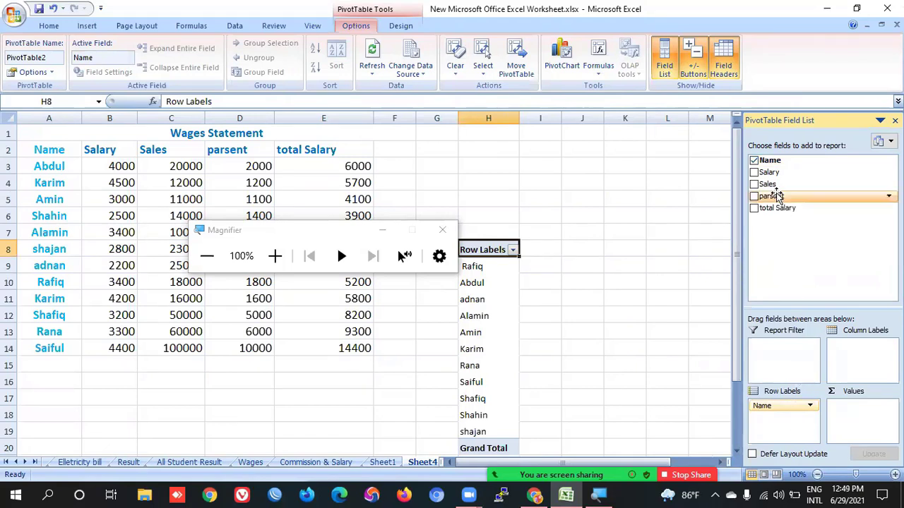
pyautogui.click(754, 173)
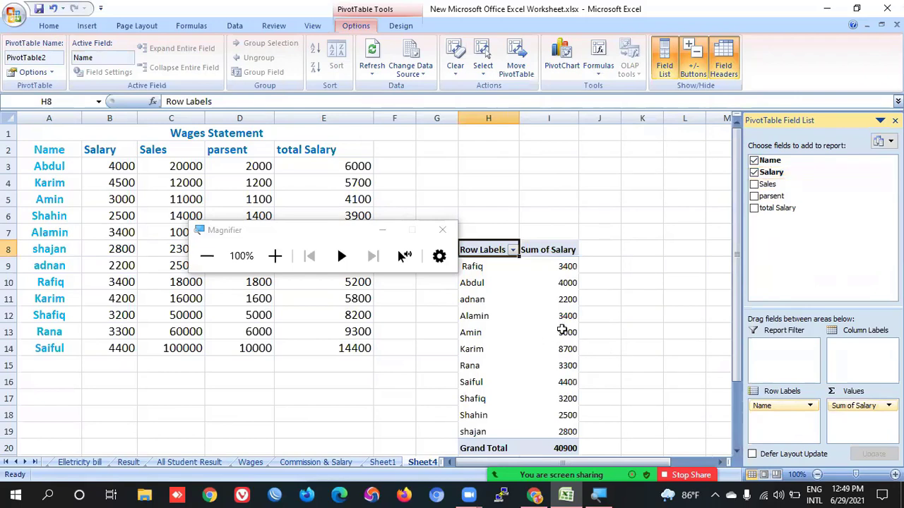
pyautogui.click(754, 184)
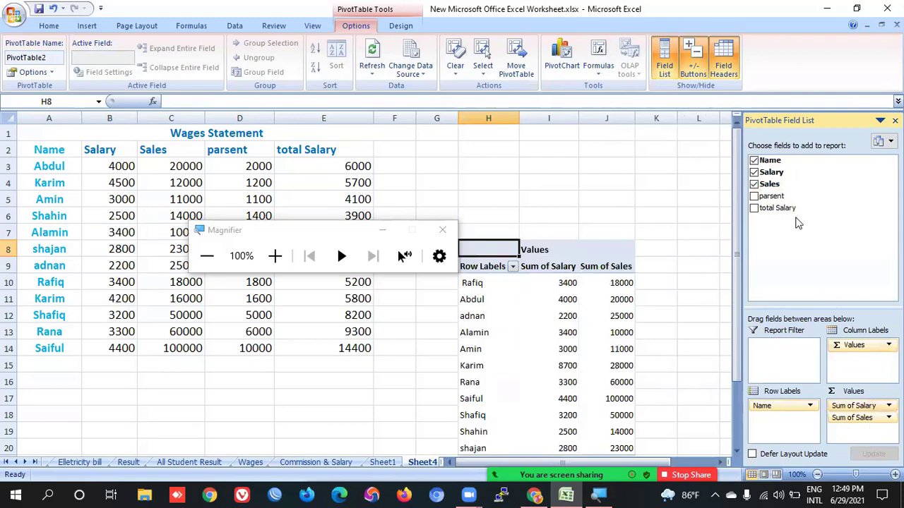
pyautogui.click(753, 198)
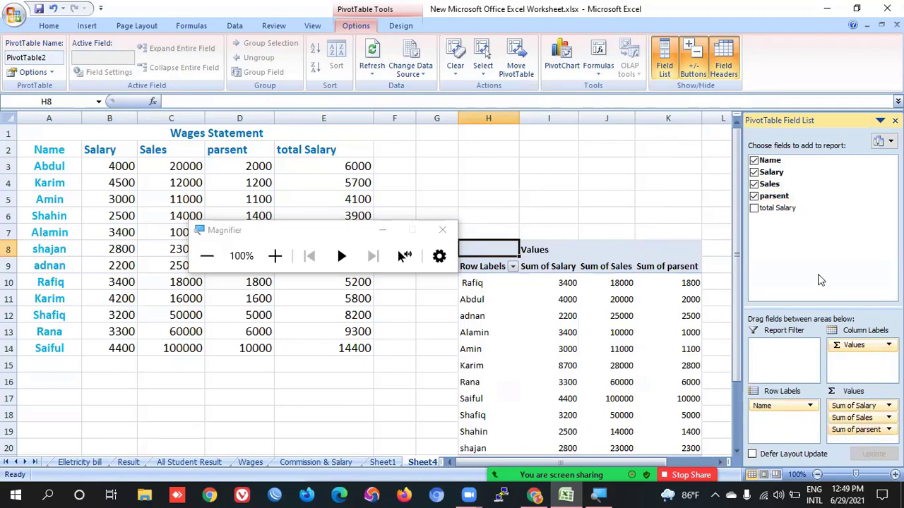
pyautogui.click(754, 208)
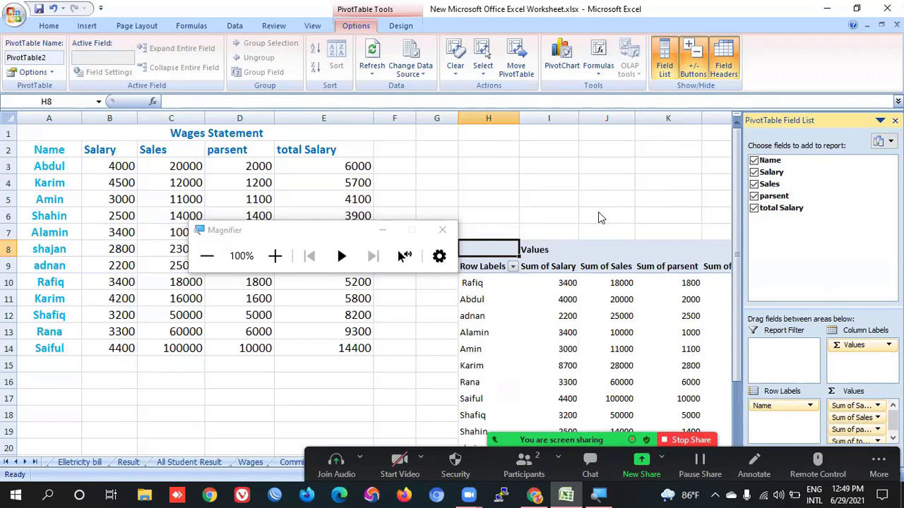
pyautogui.scroll(-1, 599, 217)
pyautogui.scroll(-1, 599, 217)
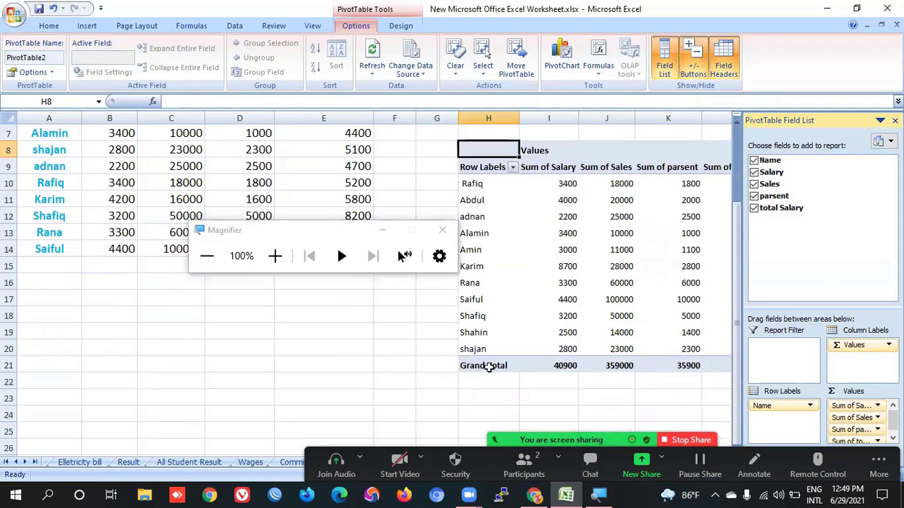
pyautogui.moveTo(682, 462); pyautogui.dragTo(702, 462)
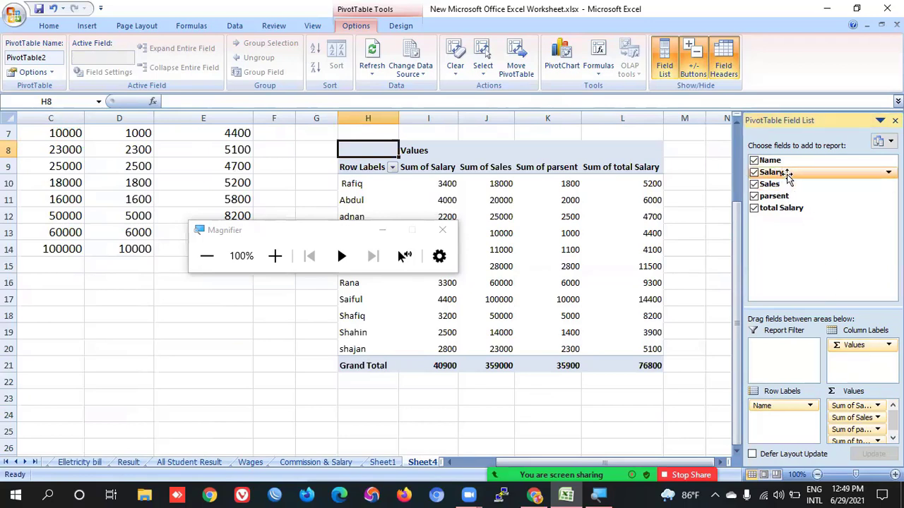
# Step: Drag Salary into Row Labels and move the Magnifier window off the pivot table
pyautogui.moveTo(777, 181); pyautogui.dragTo(794, 419)
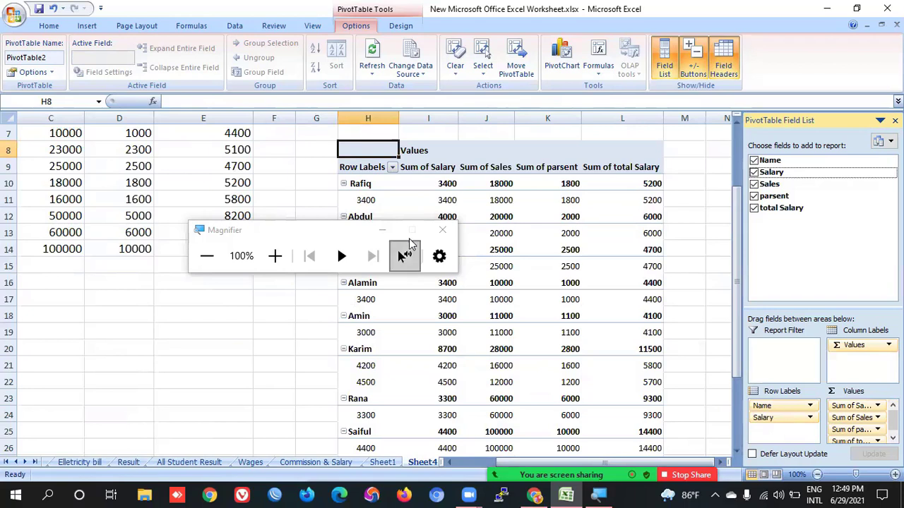
pyautogui.click(339, 236)
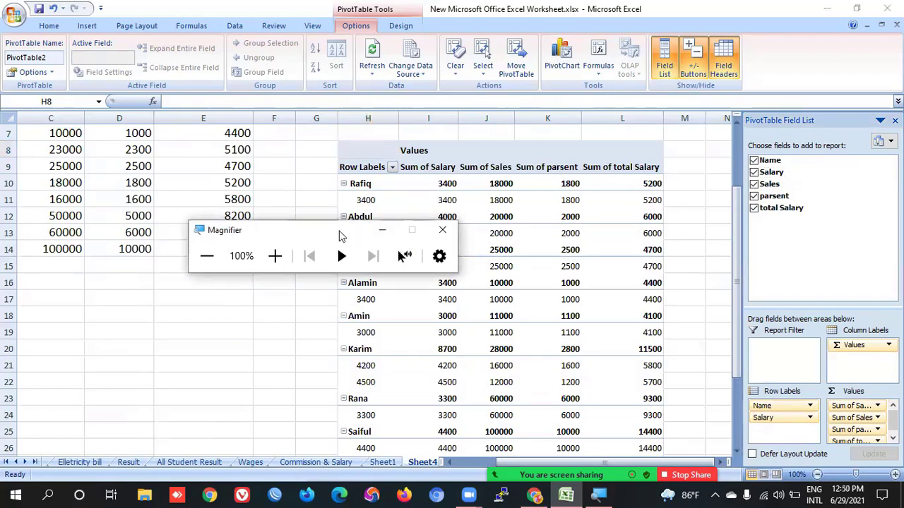
pyautogui.moveTo(340, 236); pyautogui.dragTo(149, 133)
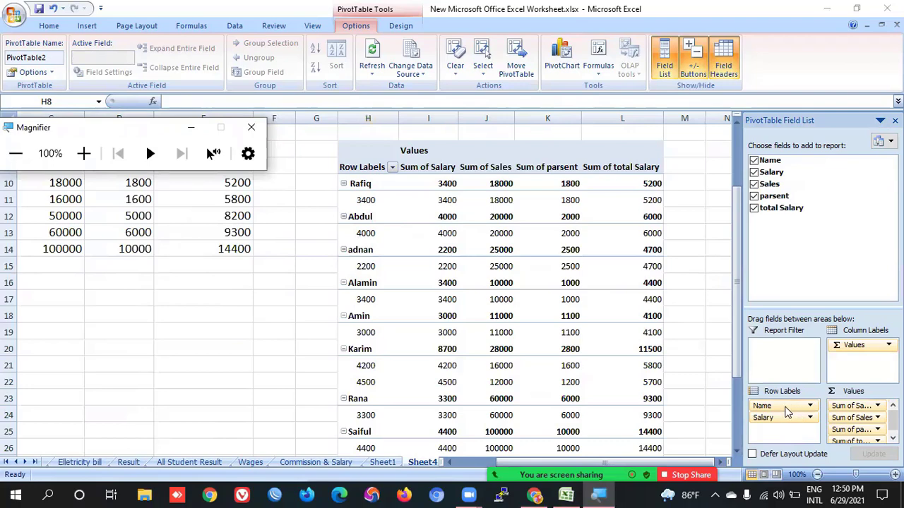
# Step: Remove Salary from Row Labels and nest Sales under each name instead
pyautogui.click(812, 420)
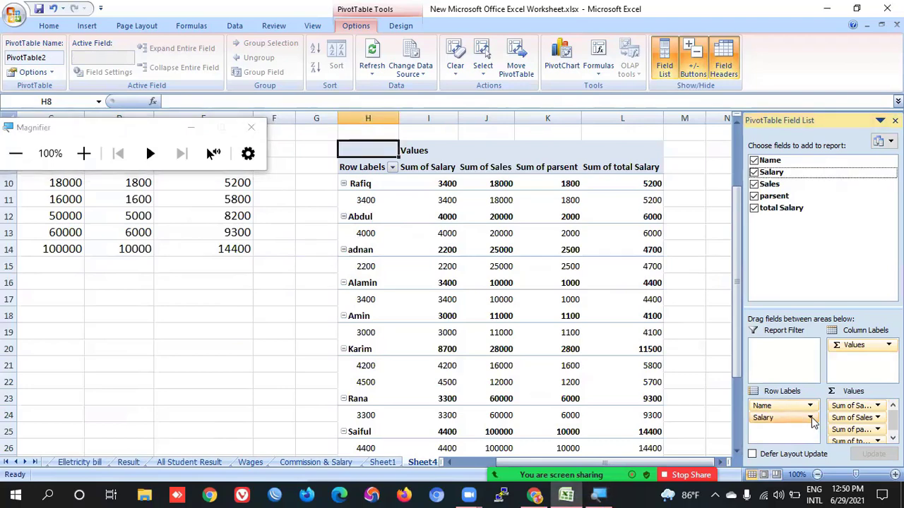
pyautogui.click(810, 418)
pyautogui.click(776, 329)
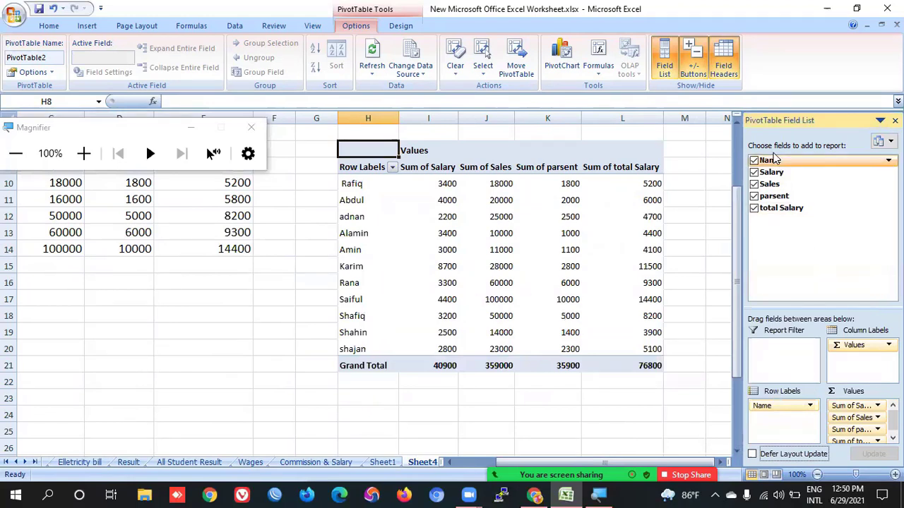
pyautogui.moveTo(770, 161); pyautogui.dragTo(786, 426)
pyautogui.moveTo(782, 188); pyautogui.dragTo(786, 423)
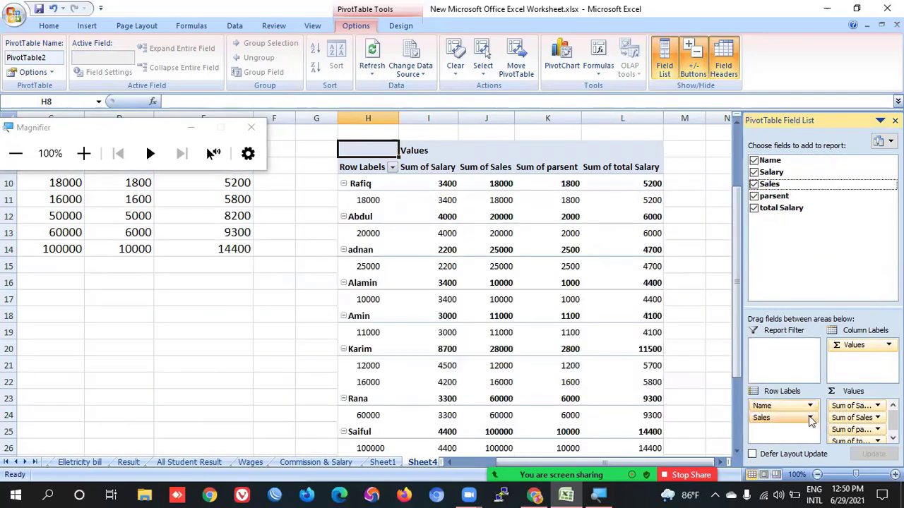
# Step: Remove the Sales field from Row Labels under magnification, then return magnification to 100%
pyautogui.click(84, 153)
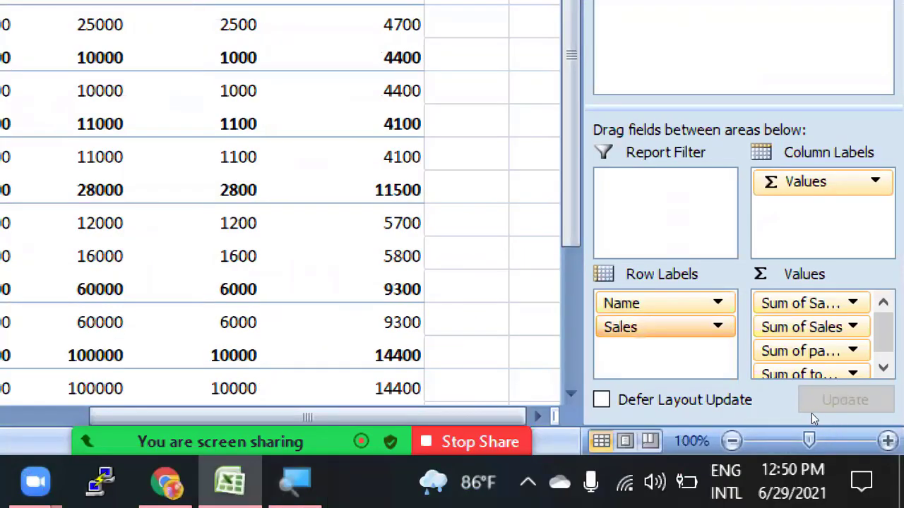
pyautogui.hotkey('alt', 'Down')
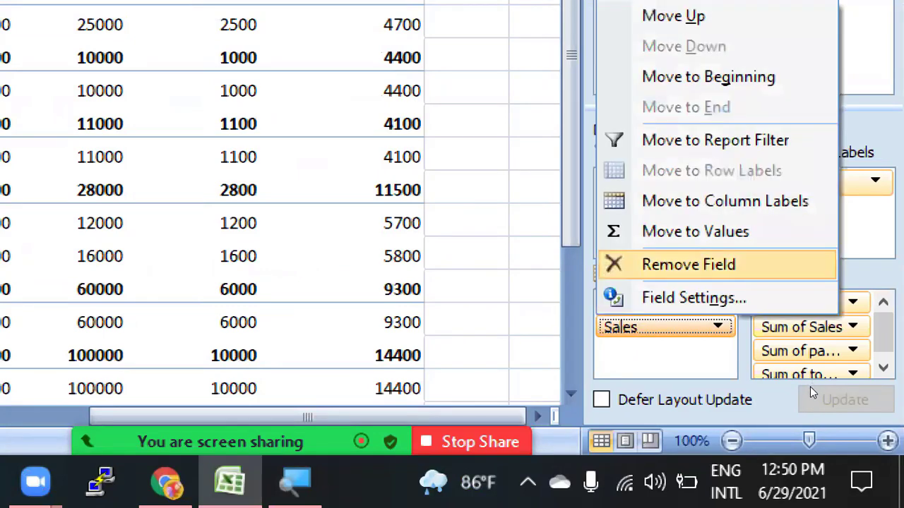
pyautogui.press('Return')
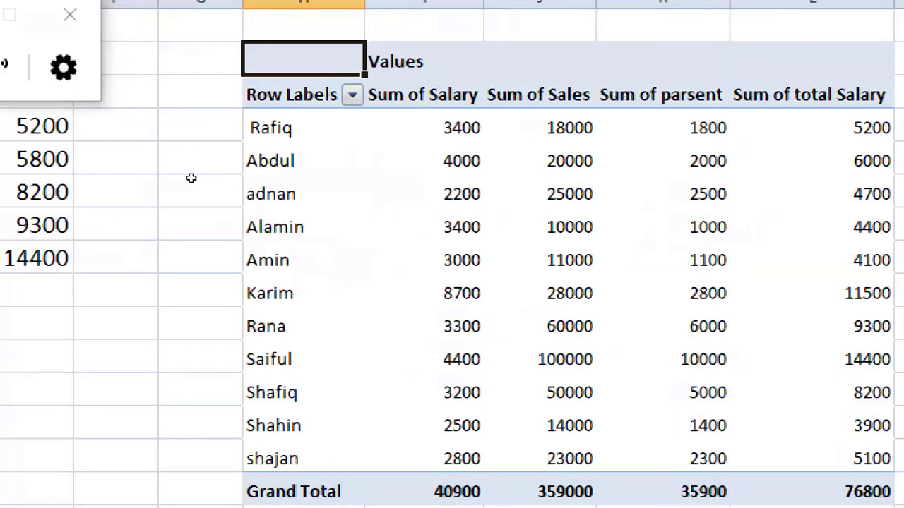
pyautogui.press('super+minus')
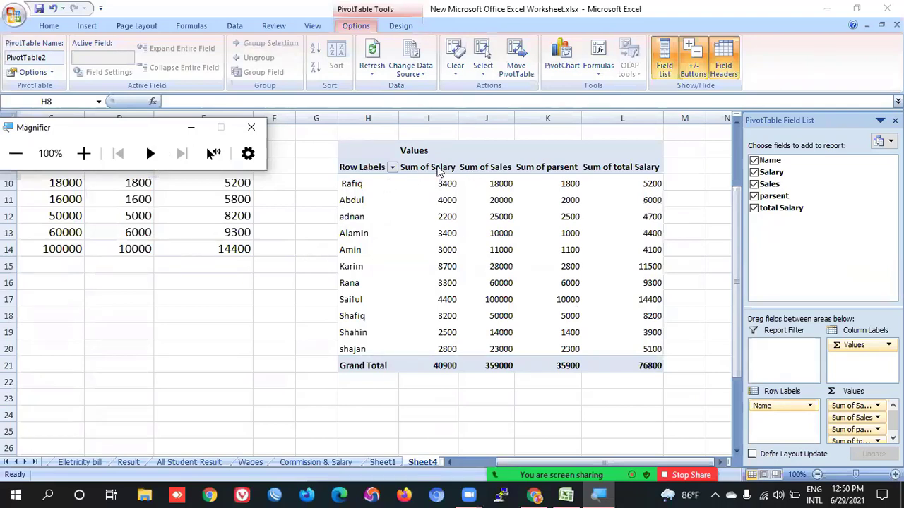
# Step: Select the Sum of Sales header in J9, open the Row Labels filter, and close Magnifier
pyautogui.click(486, 167)
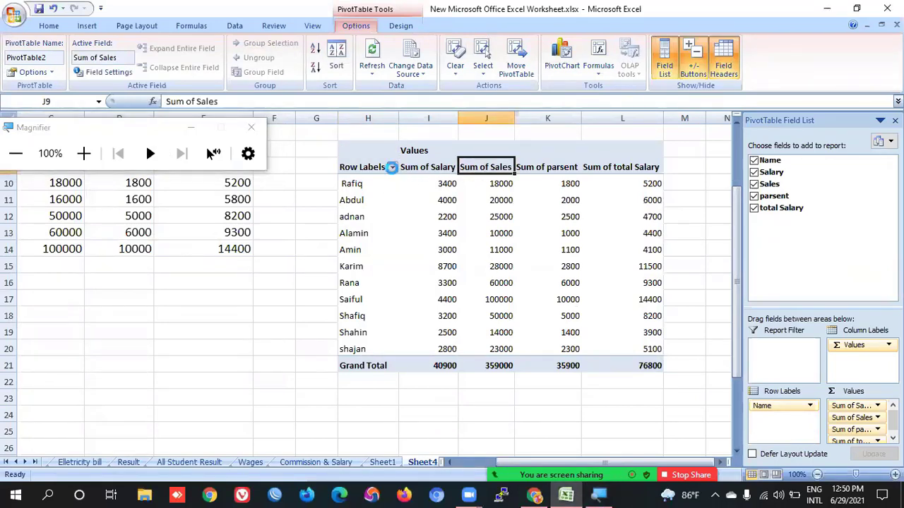
pyautogui.click(392, 168)
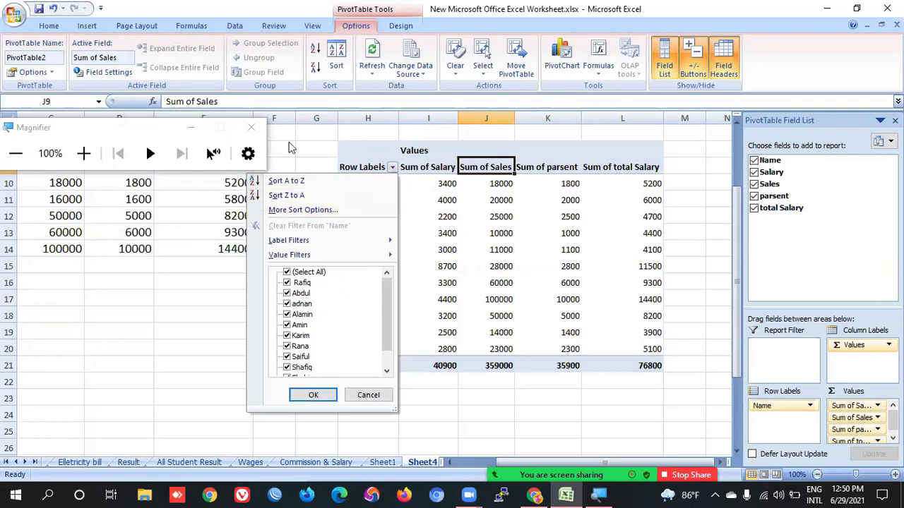
pyautogui.click(253, 128)
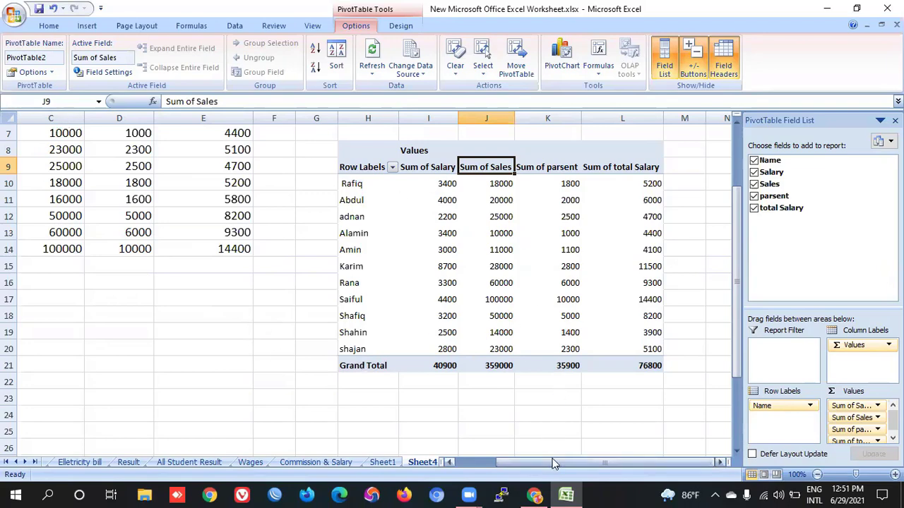
# Step: Drag Sum of Sales above Sum of Salary in Values and hide the PivotTable Field List
pyautogui.click(473, 463)
pyautogui.scroll(2, 124, 200)
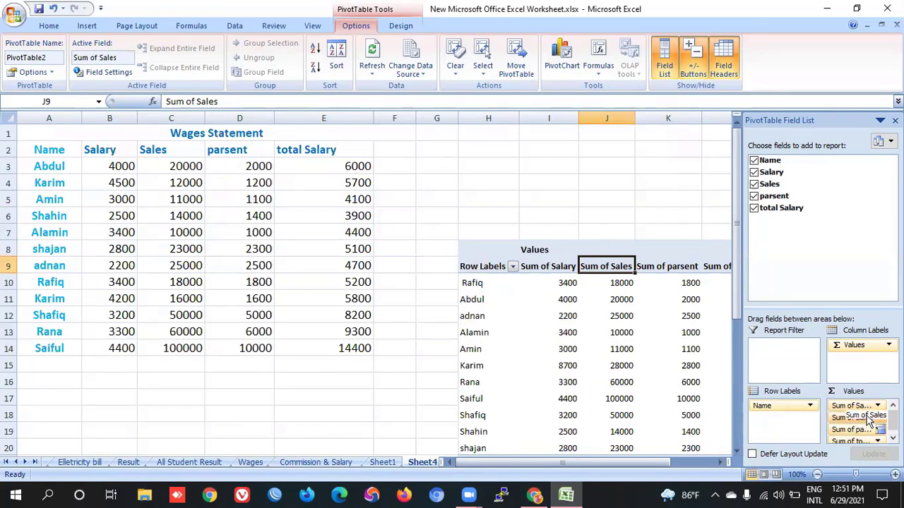
pyautogui.moveTo(867, 408); pyautogui.dragTo(858, 401)
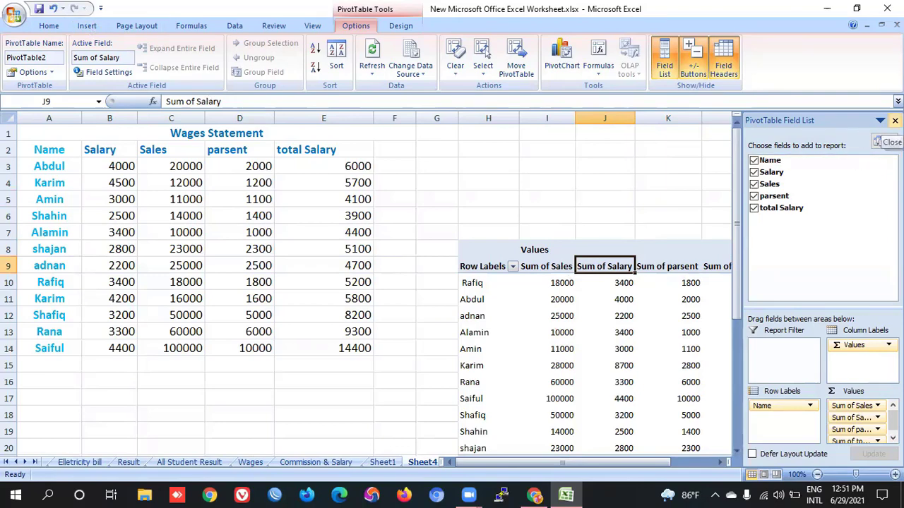
pyautogui.click(895, 120)
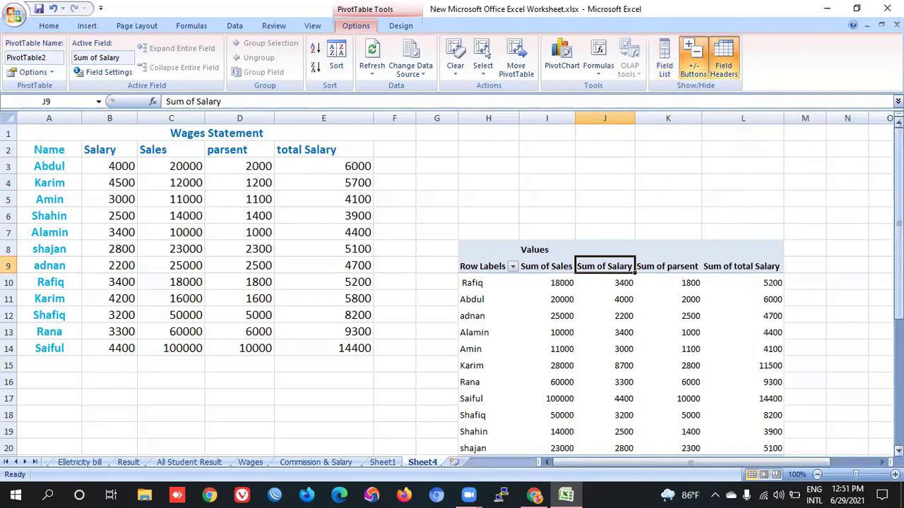
# Step: Show the Insert tab and select cells around the pivot table, including K8, H8 and G3
pyautogui.click(87, 25)
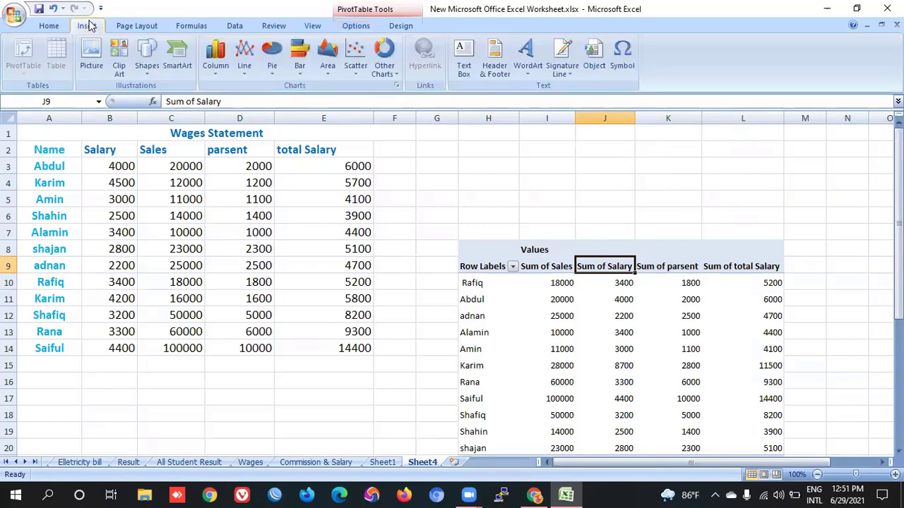
pyautogui.click(669, 256)
pyautogui.click(650, 248)
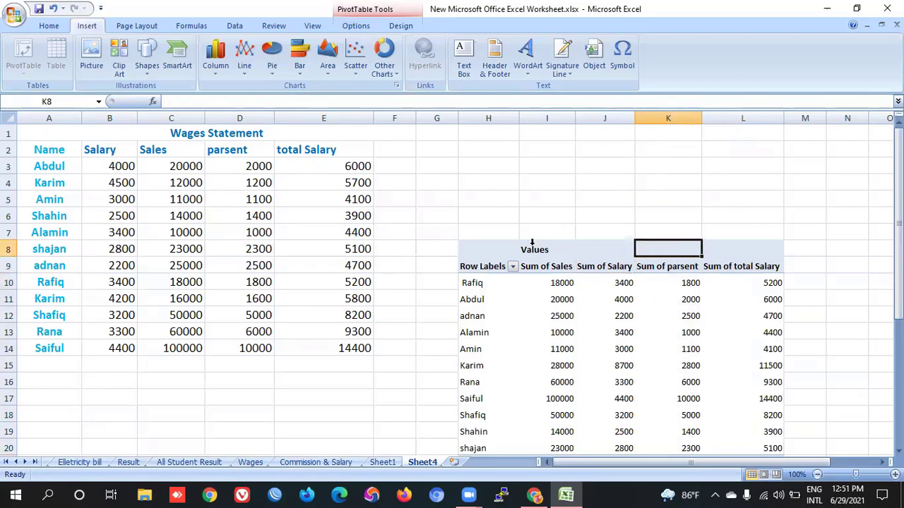
pyautogui.click(493, 242)
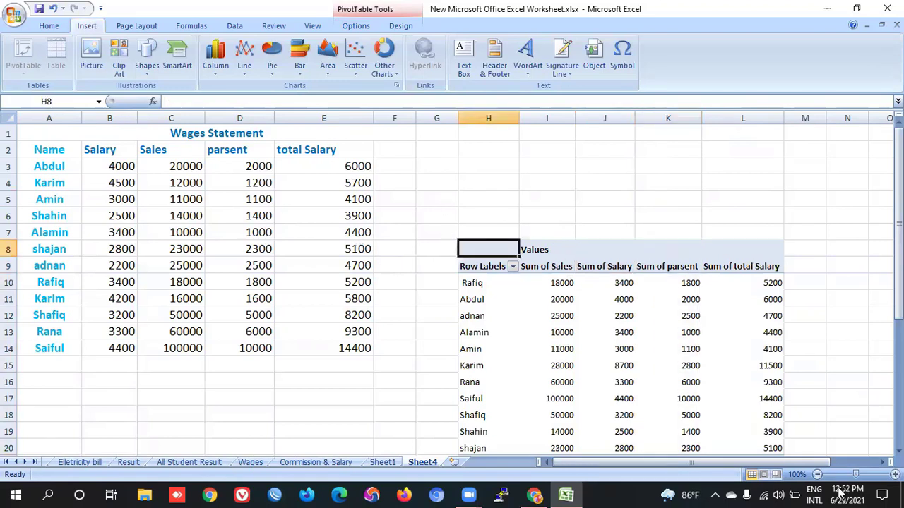
pyautogui.click(431, 166)
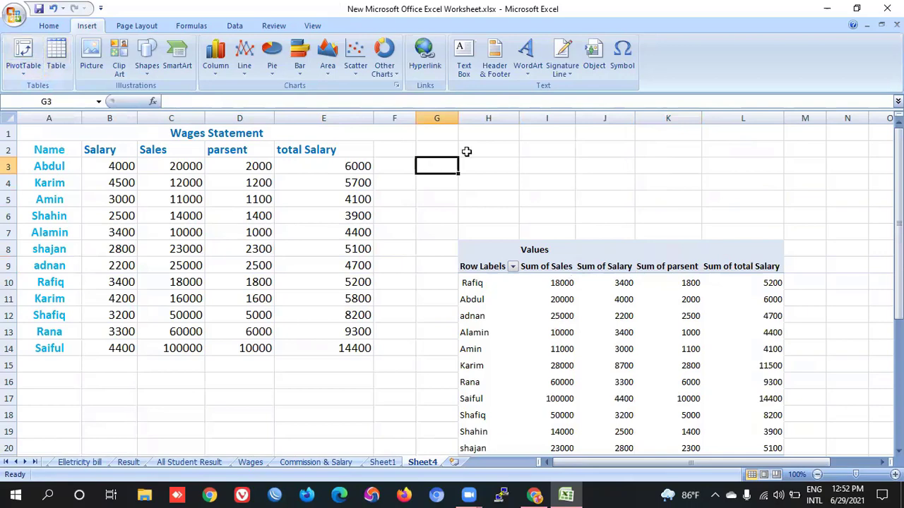
# Step: Try creating a table from range H2:N5, then cancel it
pyautogui.moveTo(466, 150); pyautogui.dragTo(859, 199)
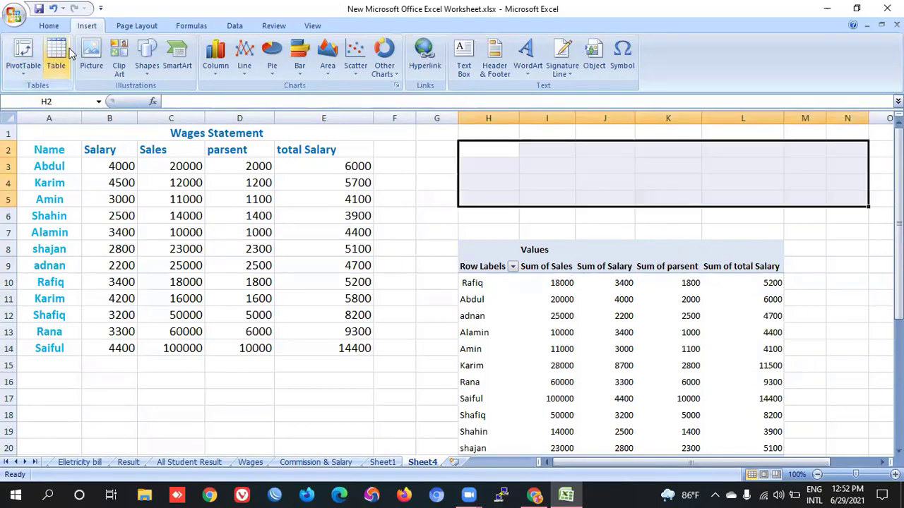
pyautogui.click(56, 56)
pyautogui.click(695, 142)
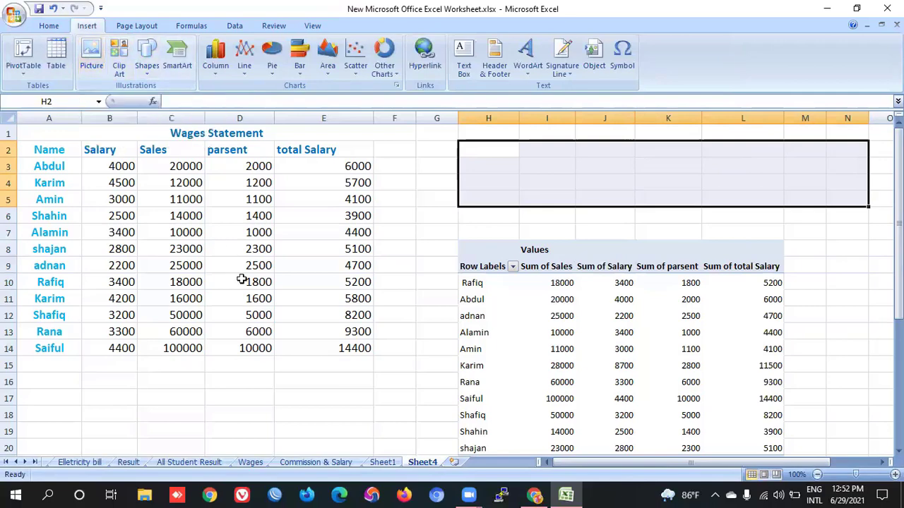
# Step: Scroll down and select the empty cell B39 below the data
pyautogui.scroll(-3, 343, 299)
pyautogui.scroll(-6, 345, 294)
pyautogui.scroll(-3, 119, 156)
pyautogui.click(102, 164)
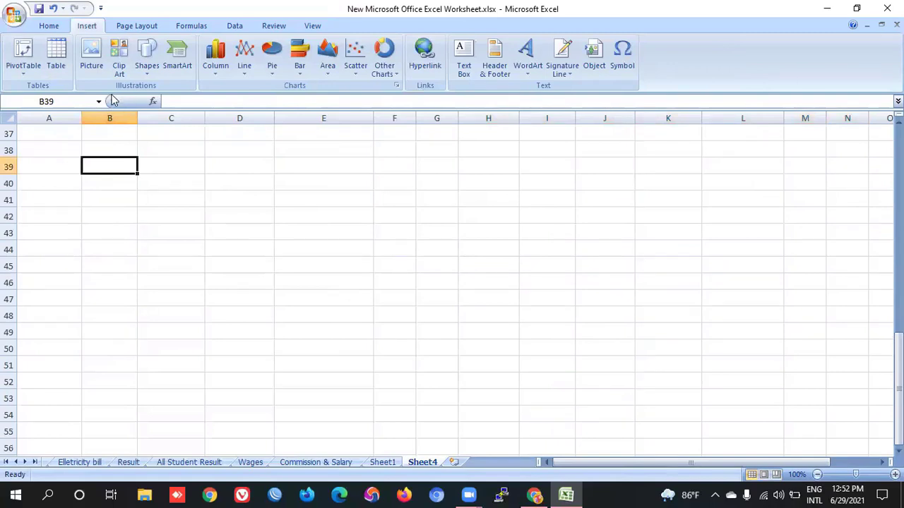
# Step: Insert the microphone PNG from the Downloads folder onto Sheet4 near cell B38
pyautogui.click(83, 67)
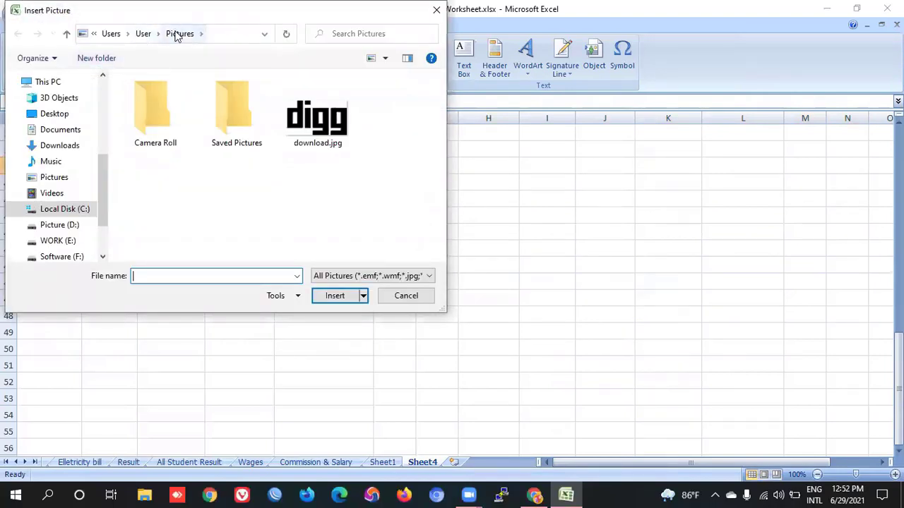
pyautogui.click(66, 134)
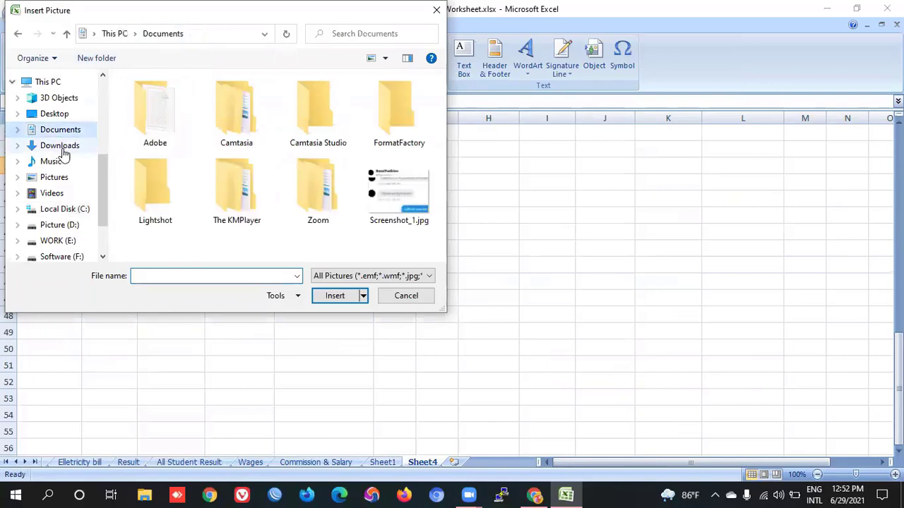
pyautogui.click(63, 151)
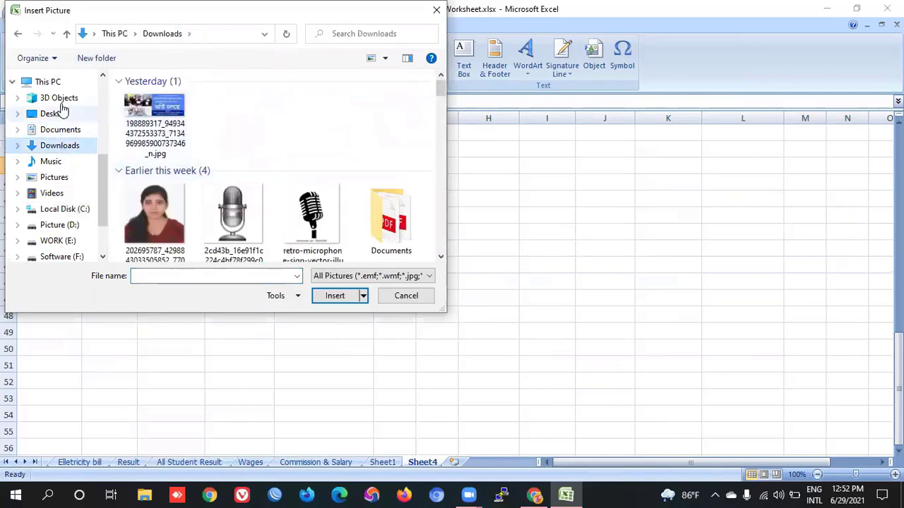
pyautogui.click(61, 99)
pyautogui.click(64, 114)
pyautogui.click(69, 131)
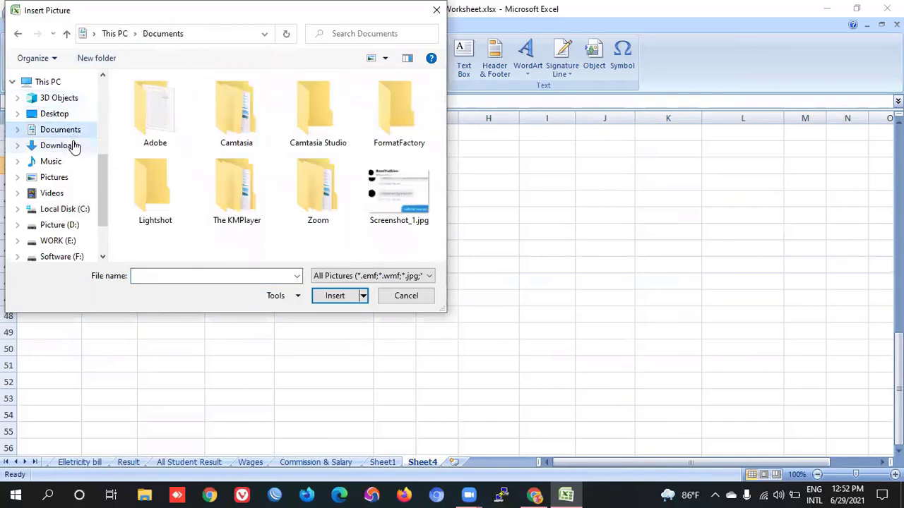
pyautogui.click(69, 146)
pyautogui.scroll(-10, 281, 191)
pyautogui.scroll(3, 281, 191)
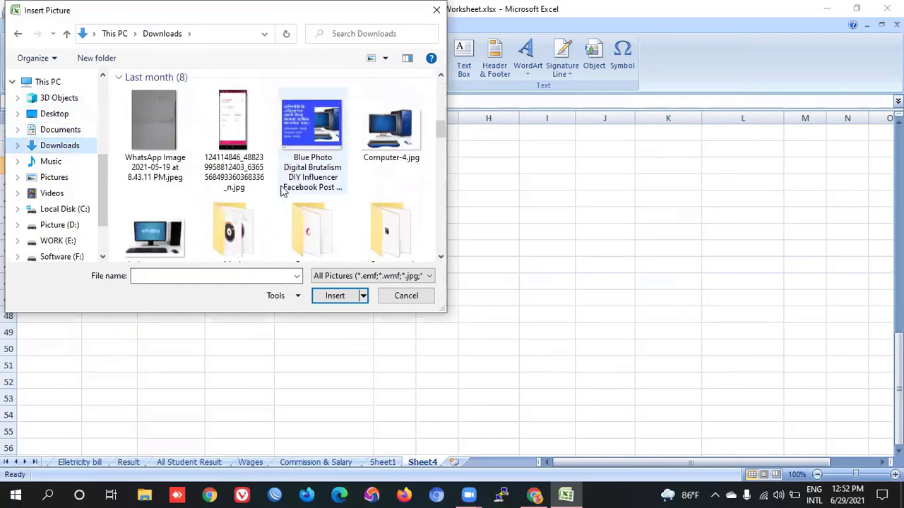
pyautogui.scroll(3, 281, 191)
pyautogui.scroll(3, 281, 190)
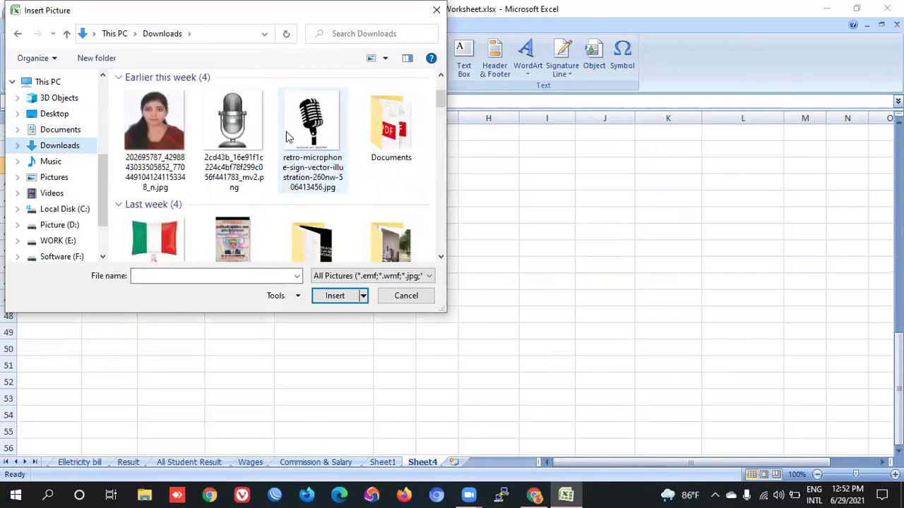
pyautogui.click(235, 130)
pyautogui.click(333, 295)
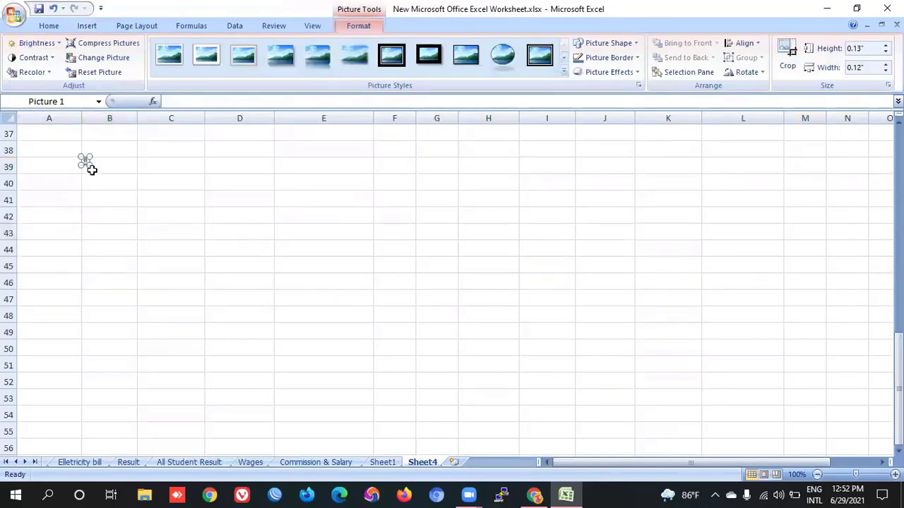
# Step: Resize the microphone picture to 0.88 inches around B41:B44 and clip it to a block arrow
pyautogui.moveTo(89, 164); pyautogui.dragTo(149, 243)
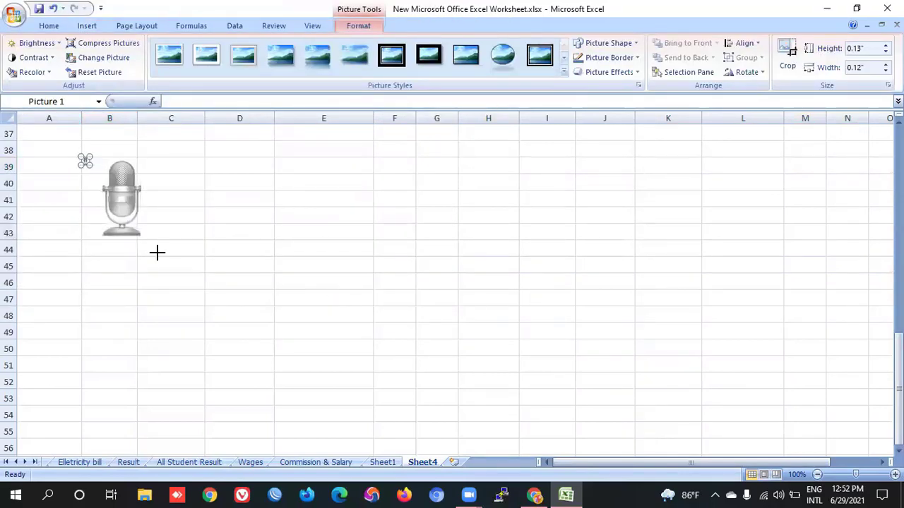
pyautogui.moveTo(133, 205)
pyautogui.mouseDown()
pyautogui.moveTo(81, 208)
pyautogui.moveTo(198, 214)
pyautogui.mouseUp()
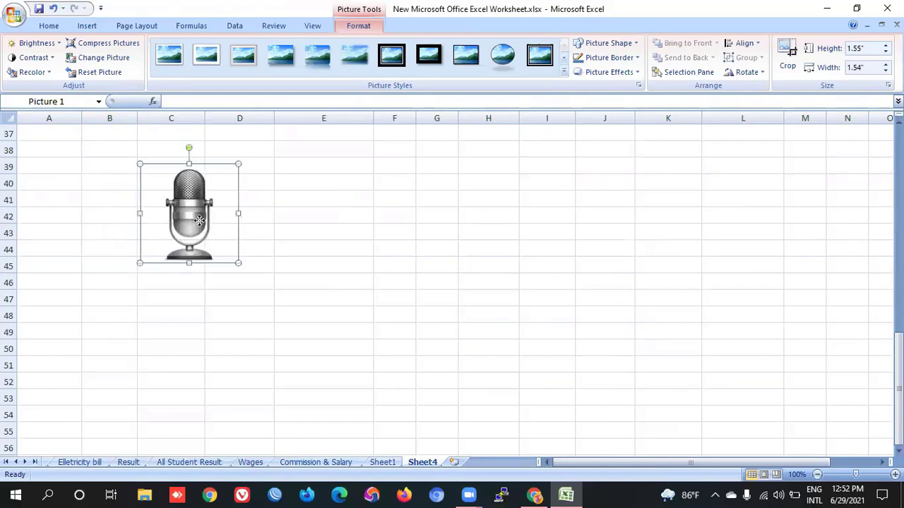
pyautogui.rightClick(201, 224)
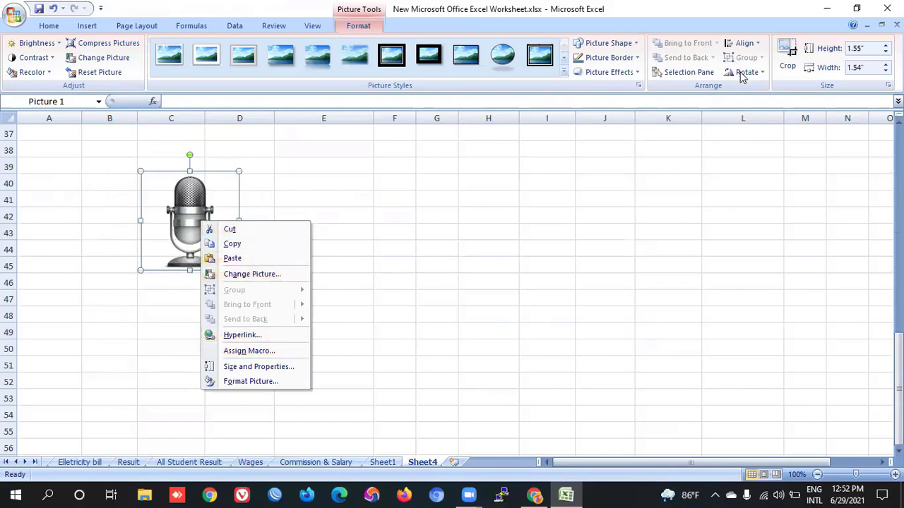
pyautogui.press('Escape')
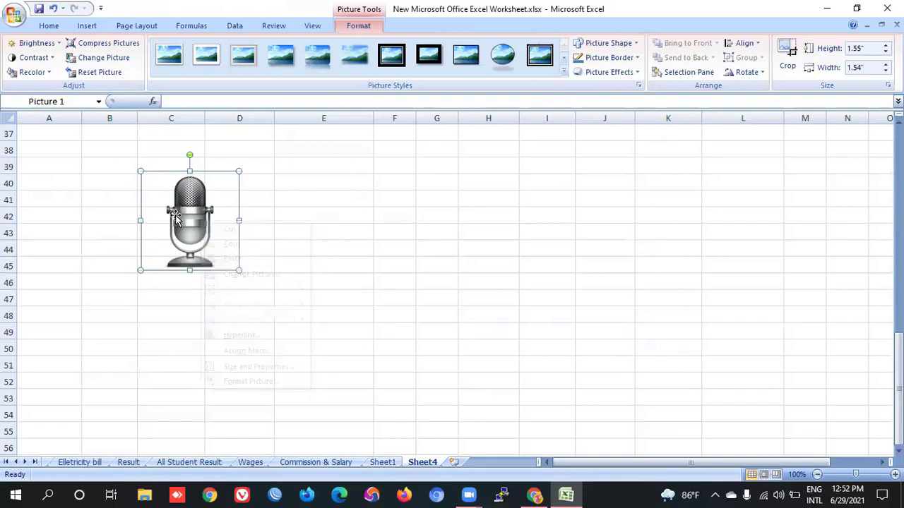
pyautogui.moveTo(207, 185)
pyautogui.mouseDown()
pyautogui.moveTo(164, 209)
pyautogui.moveTo(144, 154)
pyautogui.mouseUp()
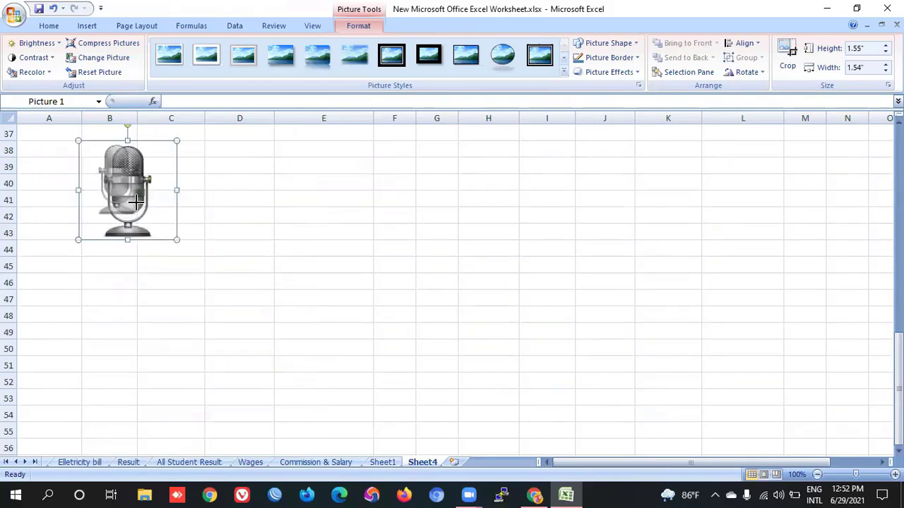
pyautogui.moveTo(177, 241)
pyautogui.mouseDown()
pyautogui.moveTo(134, 197)
pyautogui.moveTo(93, 227)
pyautogui.mouseUp()
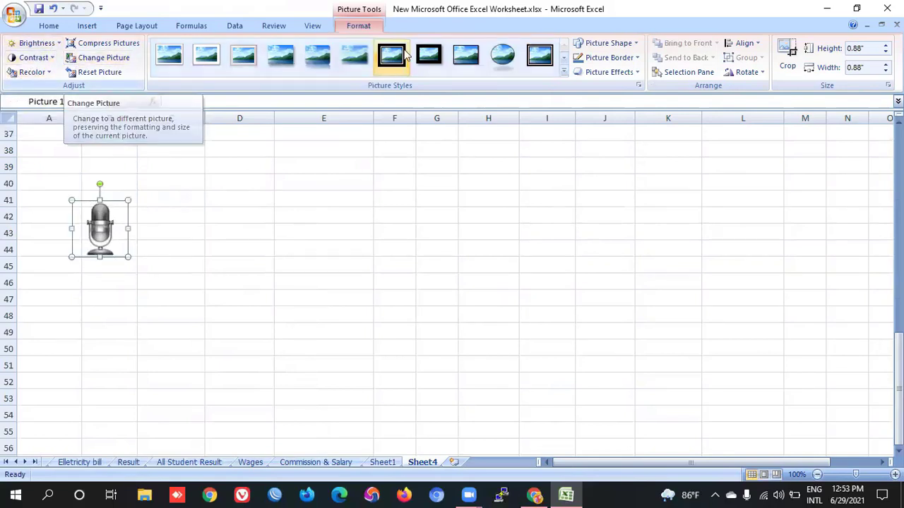
pyautogui.click(631, 46)
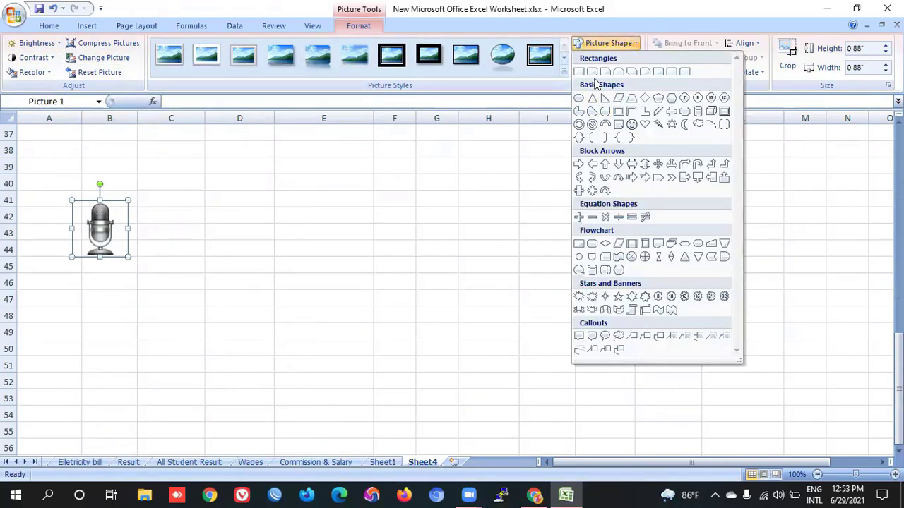
pyautogui.click(616, 165)
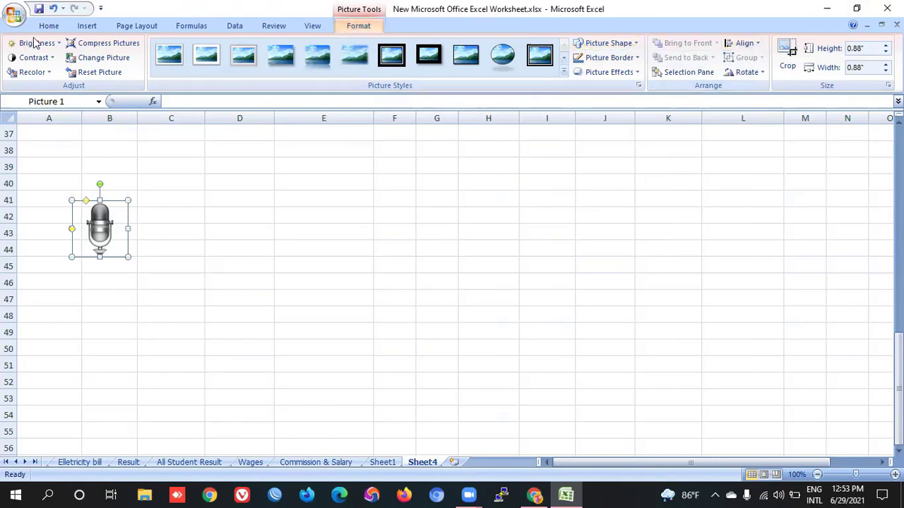
# Step: Search clip art for 'mobile' and insert the purple phone image
pyautogui.click(86, 27)
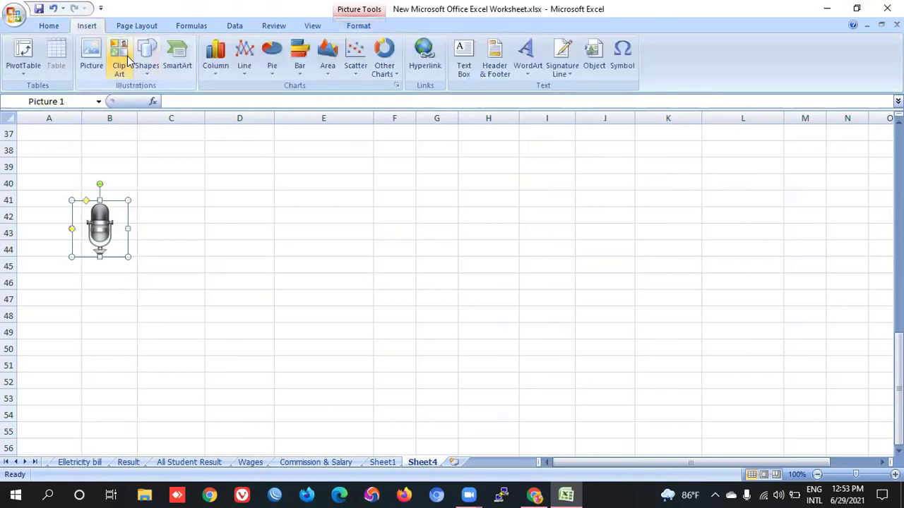
pyautogui.click(127, 60)
pyautogui.write('`mobile')
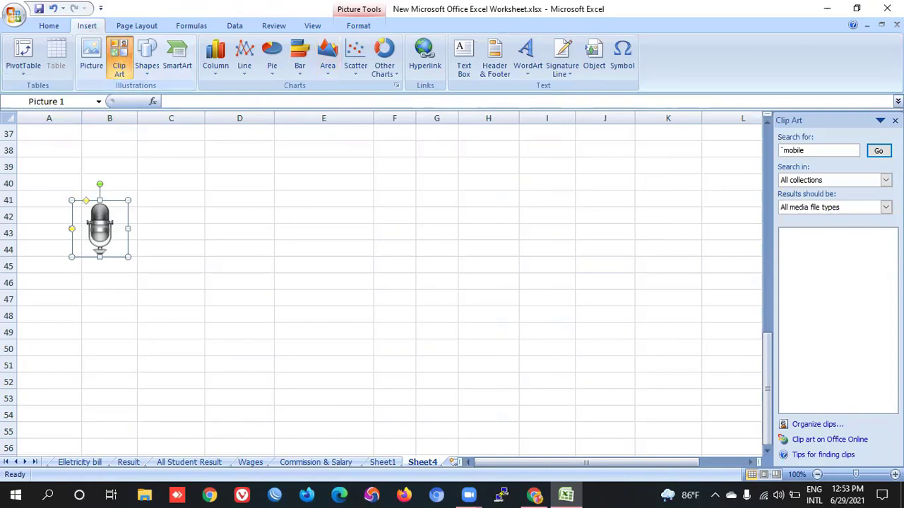
pyautogui.press('Return')
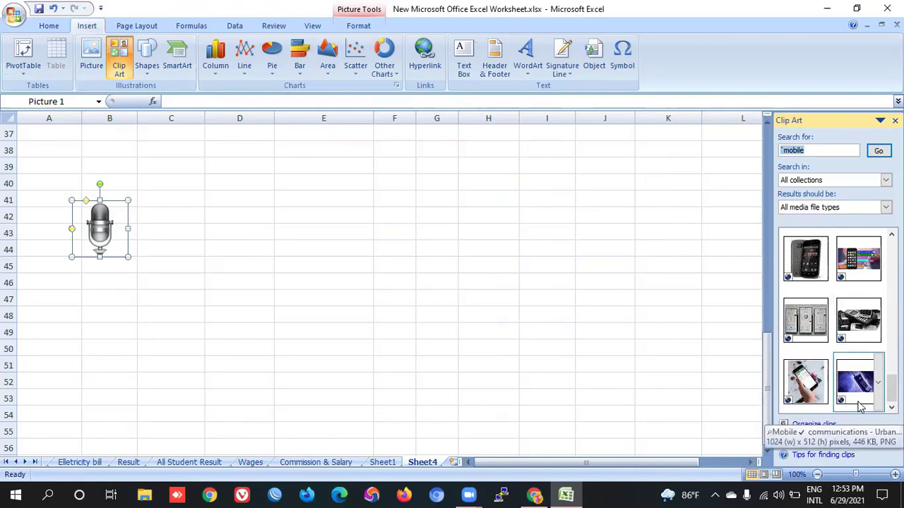
pyautogui.click(858, 388)
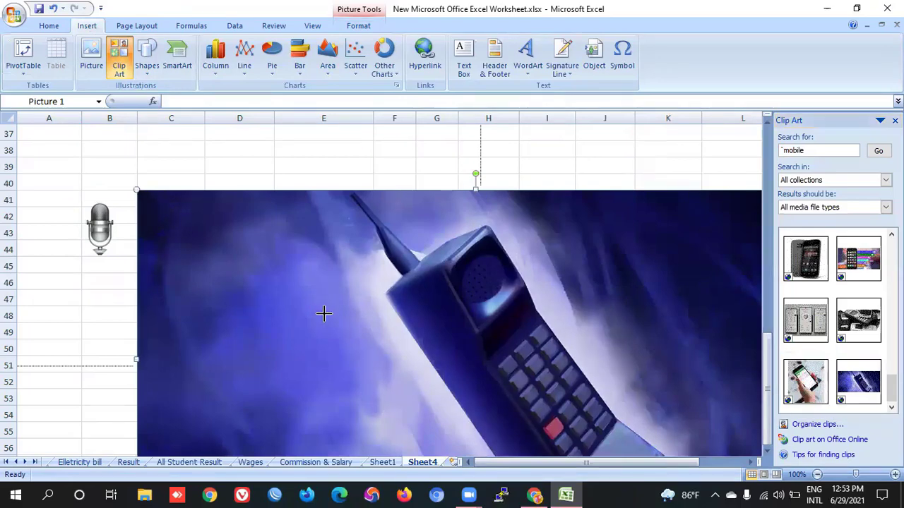
# Step: Shrink the oversized phone clip art and move it up-left near column C
pyautogui.moveTo(644, 374); pyautogui.dragTo(639, 406)
pyautogui.moveTo(581, 397); pyautogui.dragTo(235, 194)
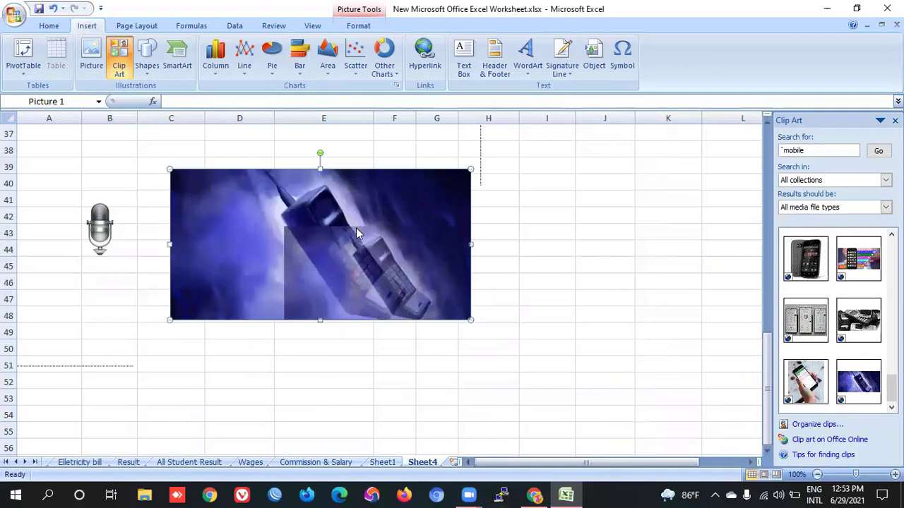
pyautogui.moveTo(171, 171); pyautogui.dragTo(287, 228)
pyautogui.moveTo(385, 264); pyautogui.dragTo(245, 196)
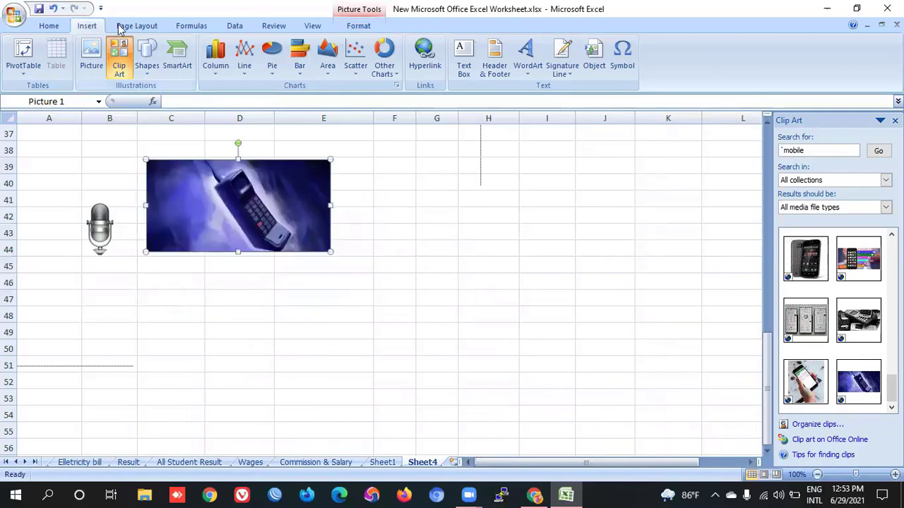
# Step: Crop the left and right sides of the phone picture to 1.45 by 1.62 inches
pyautogui.click(358, 27)
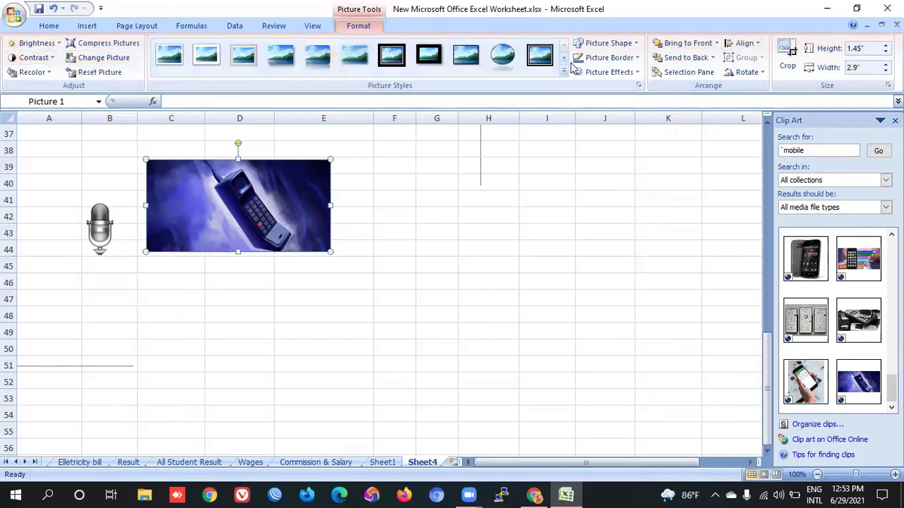
pyautogui.click(788, 59)
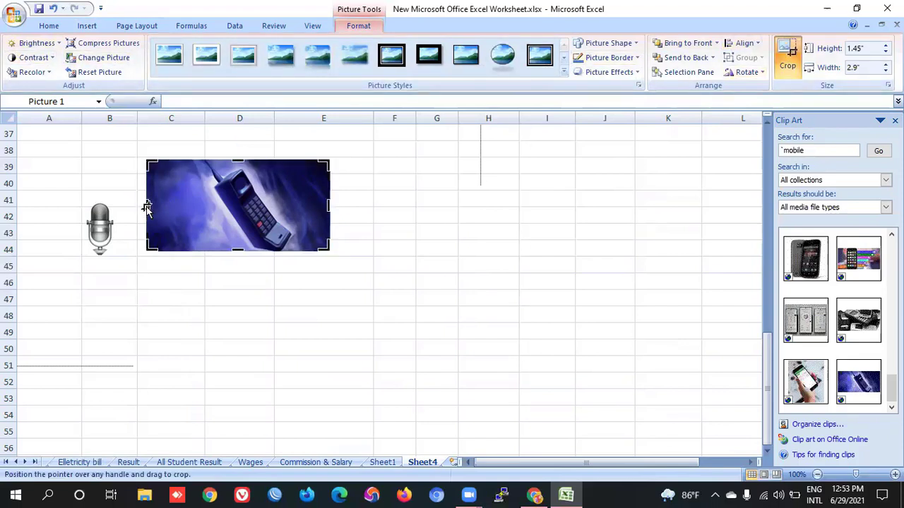
pyautogui.moveTo(147, 206); pyautogui.dragTo(195, 206)
pyautogui.moveTo(329, 206); pyautogui.dragTo(298, 206)
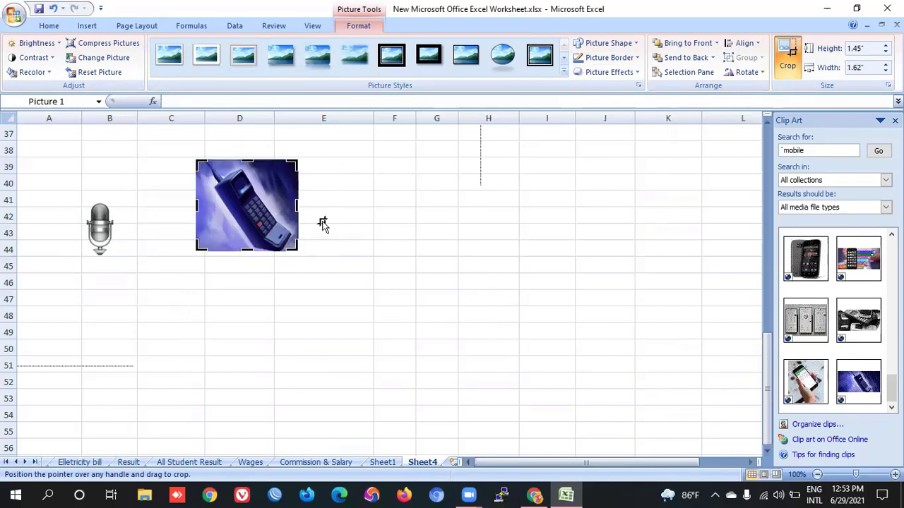
pyautogui.click(786, 60)
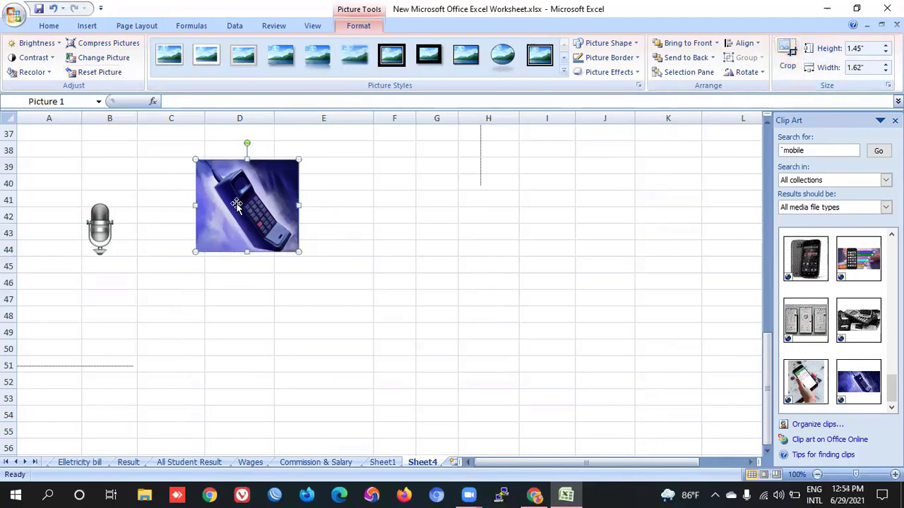
# Step: Move the cropped phone picture into place around C38:D43
pyautogui.moveTo(236, 205)
pyautogui.mouseDown()
pyautogui.moveTo(279, 267)
pyautogui.moveTo(205, 198)
pyautogui.mouseUp()
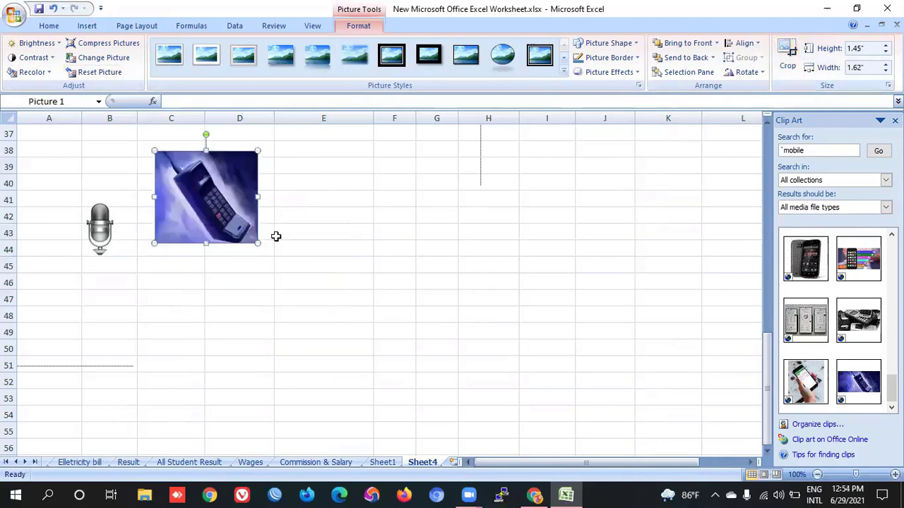
pyautogui.click(348, 195)
pyautogui.click(206, 217)
pyautogui.click(87, 25)
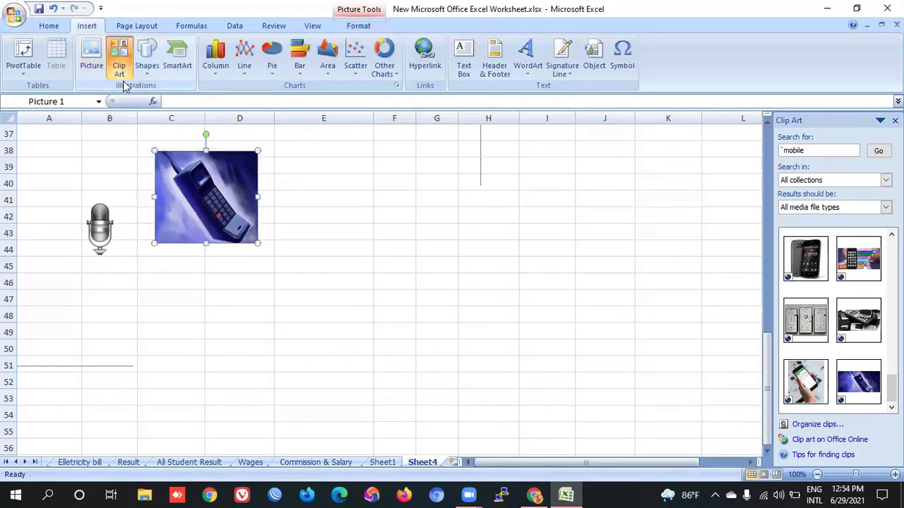
# Step: Delete the phone and microphone pictures and bring up the Shapes gallery
pyautogui.moveTo(221, 209); pyautogui.dragTo(231, 216)
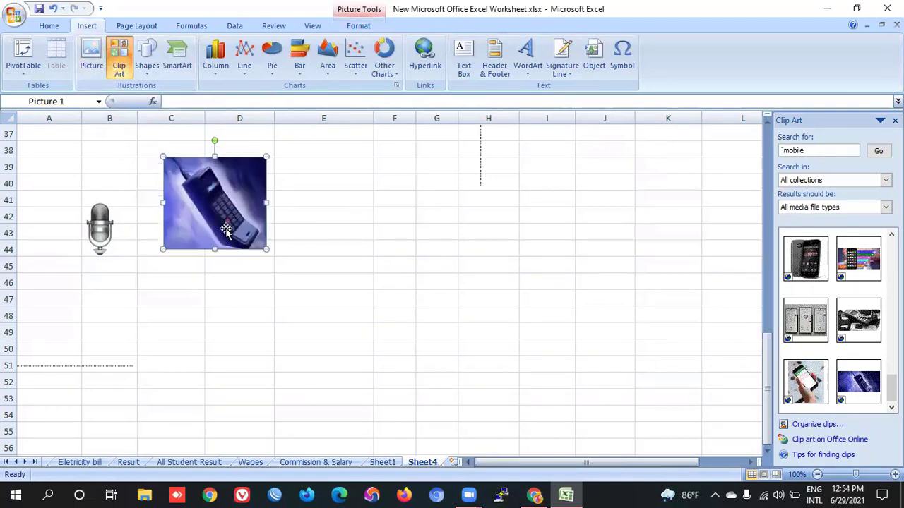
pyautogui.press('Delete')
pyautogui.click(97, 232)
pyautogui.press('Delete')
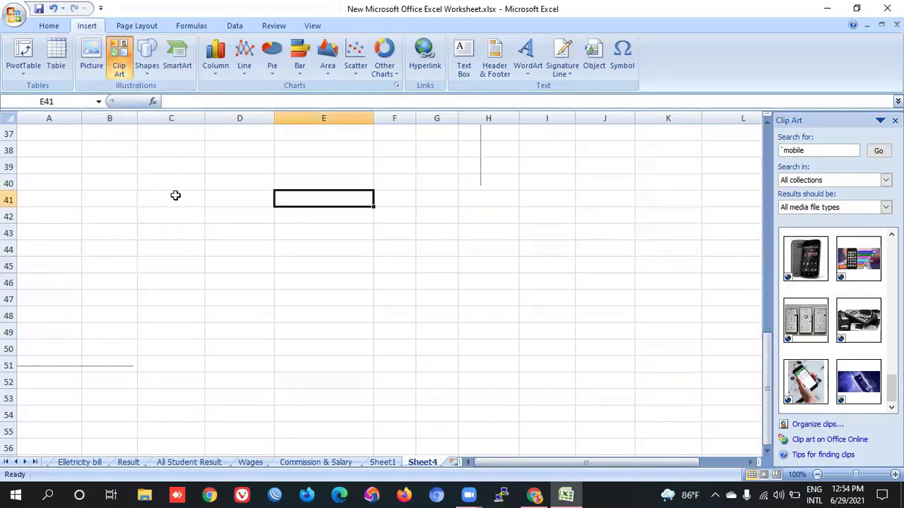
pyautogui.click(176, 198)
pyautogui.click(151, 74)
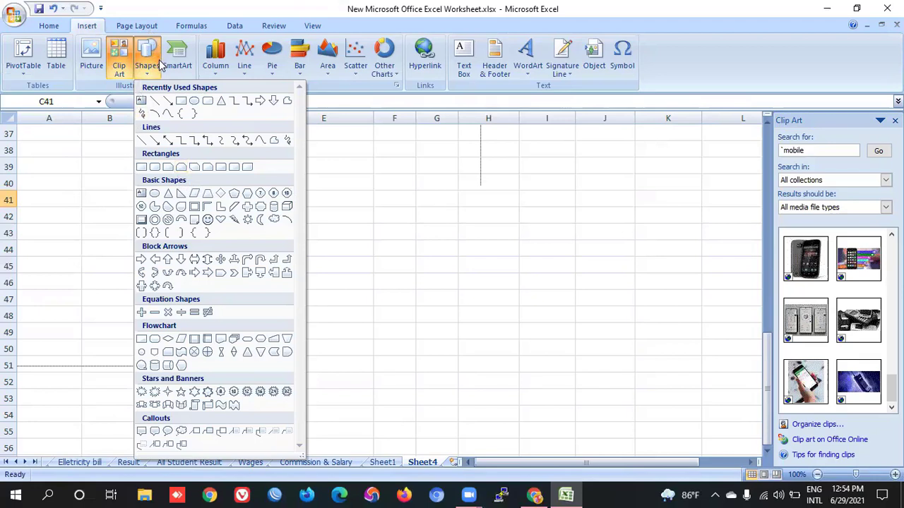
# Step: Draw a blue rectangle over B39:C42 and a right arrow placed near L52:L55
pyautogui.click(181, 100)
pyautogui.moveTo(77, 163)
pyautogui.mouseDown()
pyautogui.moveTo(172, 228)
pyautogui.moveTo(164, 219)
pyautogui.mouseUp()
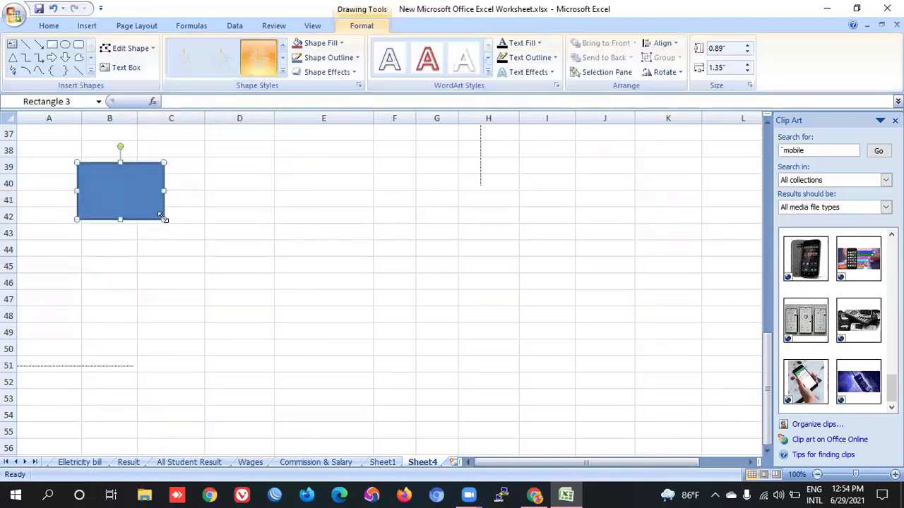
pyautogui.click(281, 71)
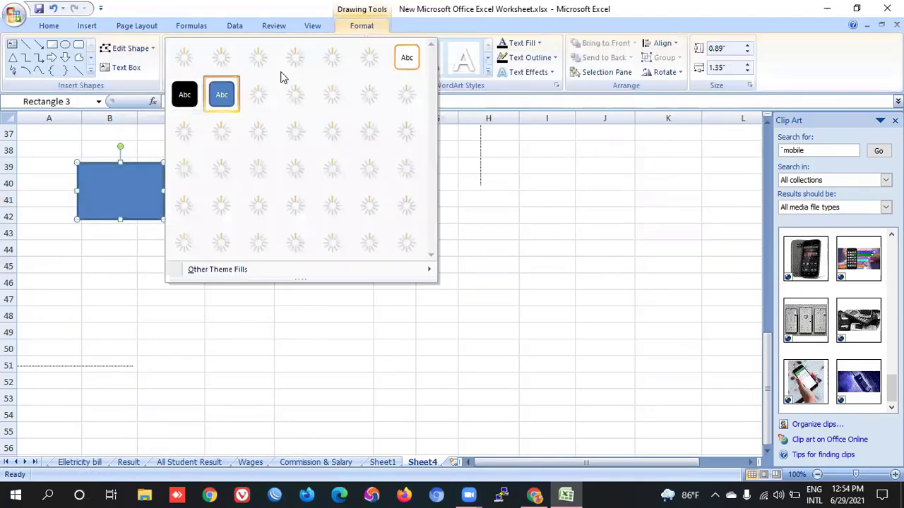
pyautogui.click(51, 58)
pyautogui.moveTo(216, 170); pyautogui.dragTo(299, 226)
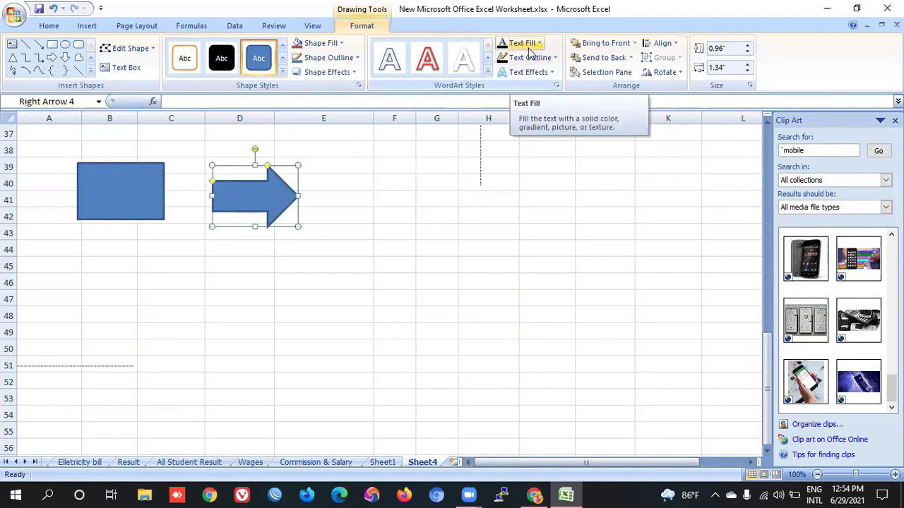
pyautogui.moveTo(262, 192)
pyautogui.mouseDown()
pyautogui.moveTo(717, 411)
pyautogui.moveTo(702, 414)
pyautogui.mouseUp()
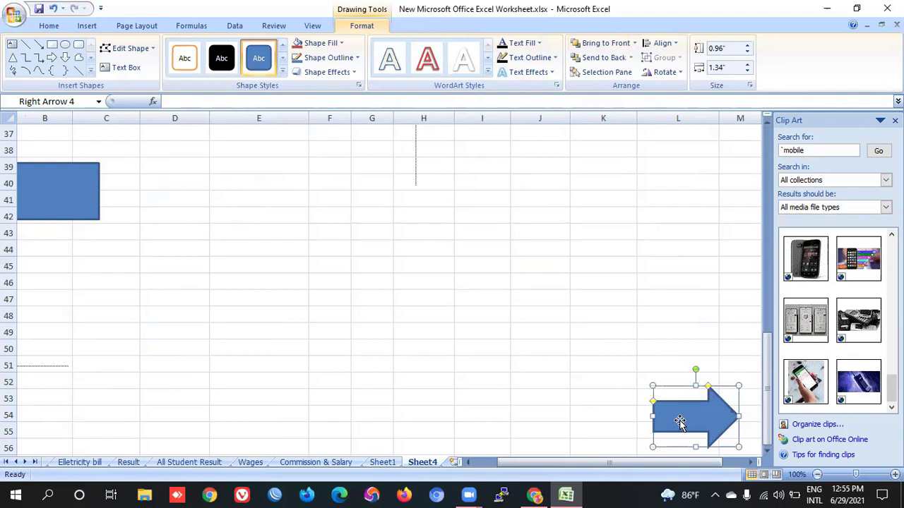
# Step: Format the arrow's Next text at size 32, red and bold
pyautogui.write('Next')
pyautogui.click(51, 26)
pyautogui.click(194, 48)
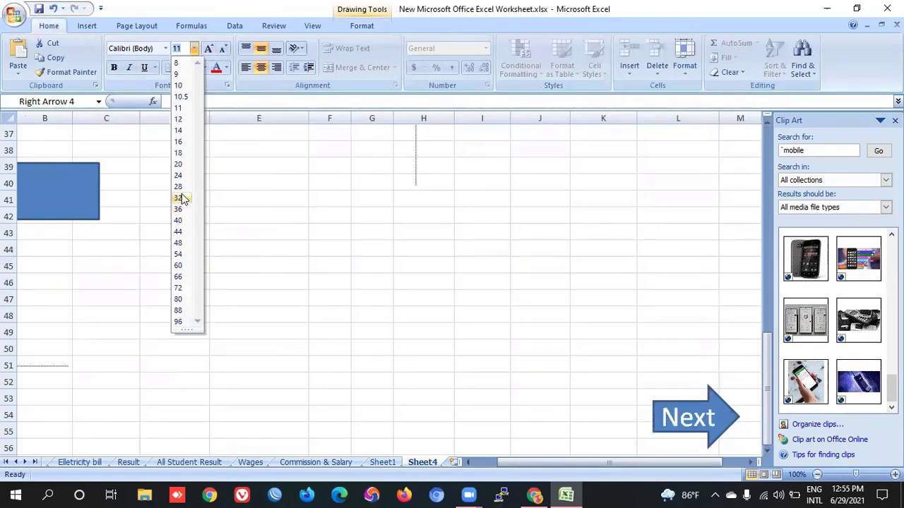
pyautogui.click(178, 198)
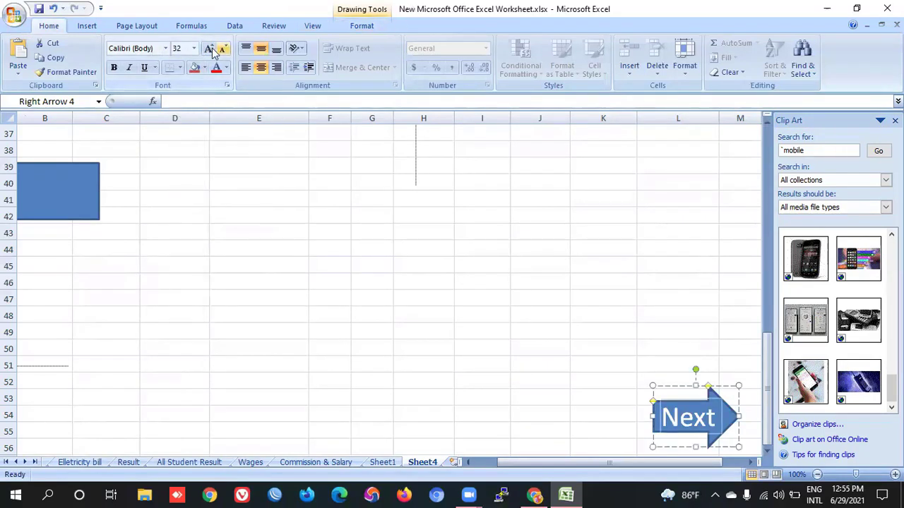
pyautogui.click(217, 71)
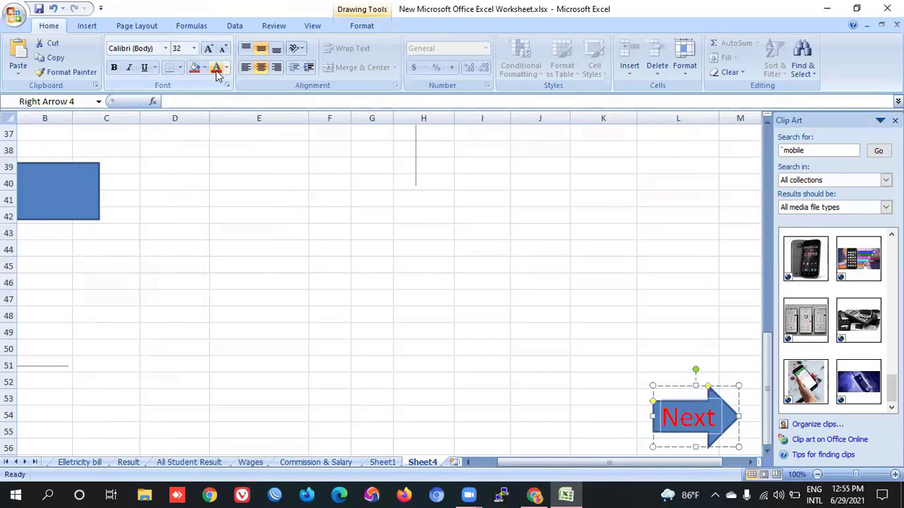
pyautogui.click(114, 67)
# Step: Apply the red bevel WordArt style to the Next text
pyautogui.click(361, 27)
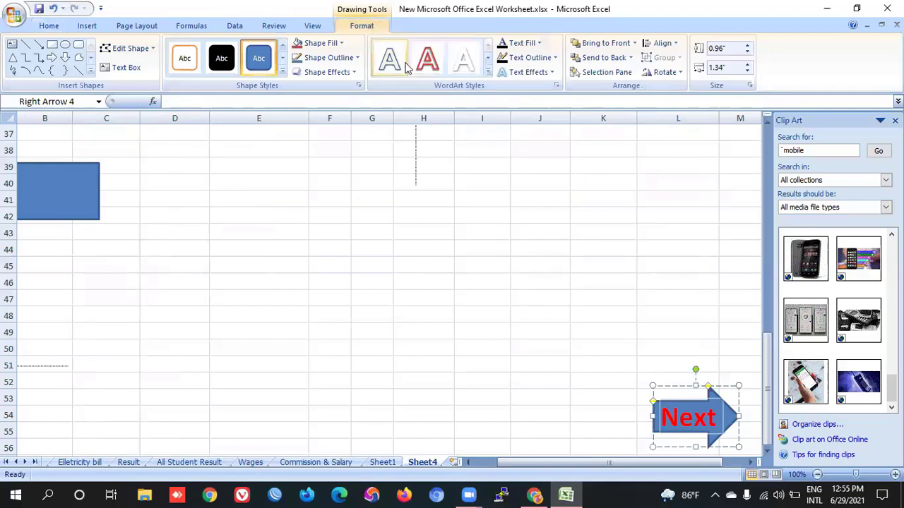
pyautogui.click(462, 66)
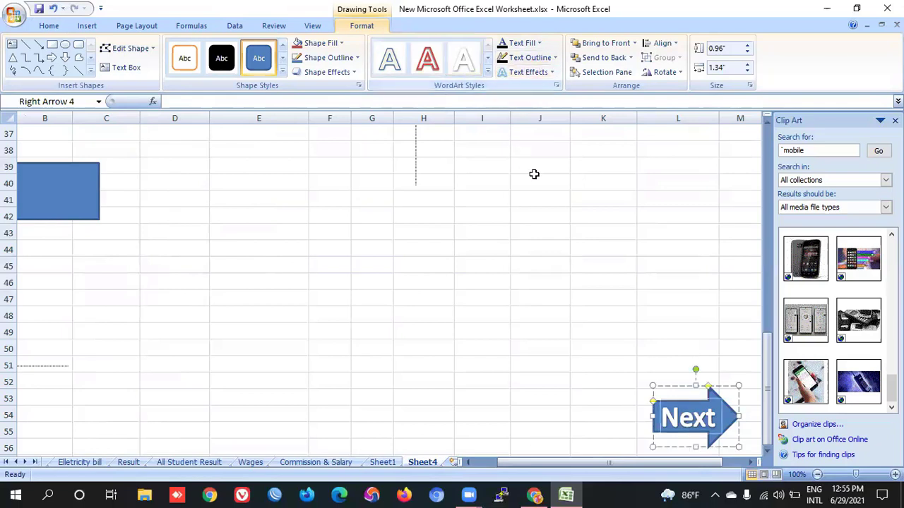
pyautogui.click(487, 73)
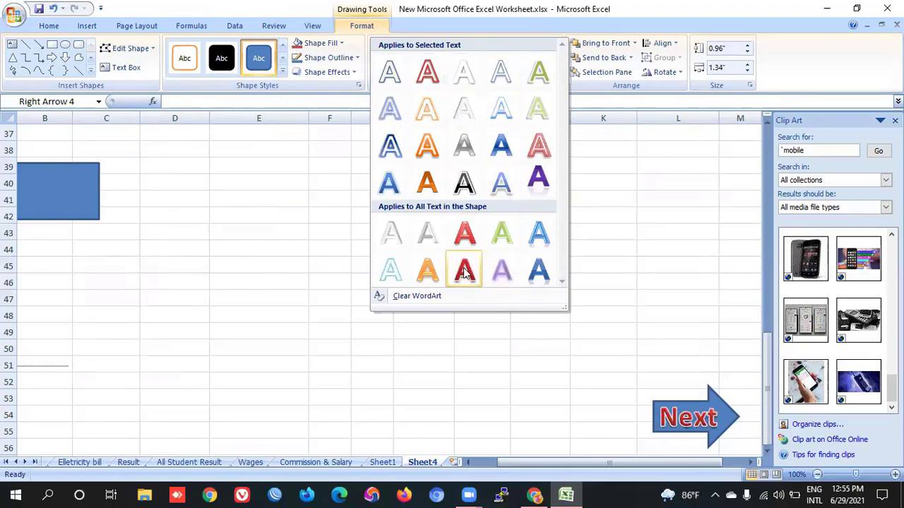
pyautogui.click(464, 273)
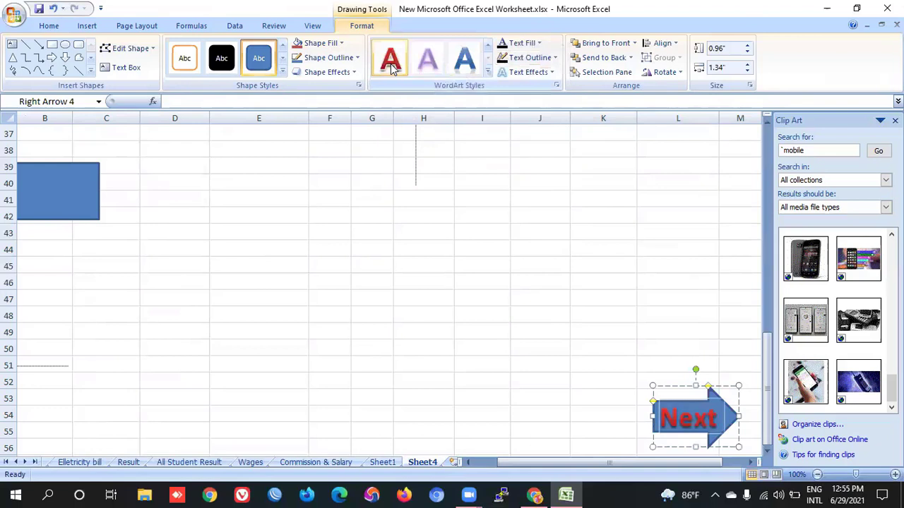
pyautogui.click(488, 71)
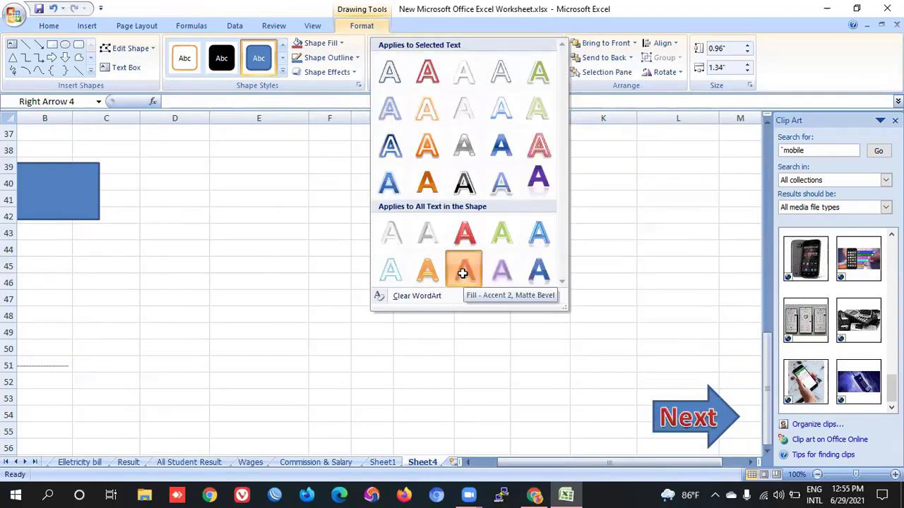
pyautogui.click(464, 273)
pyautogui.click(577, 276)
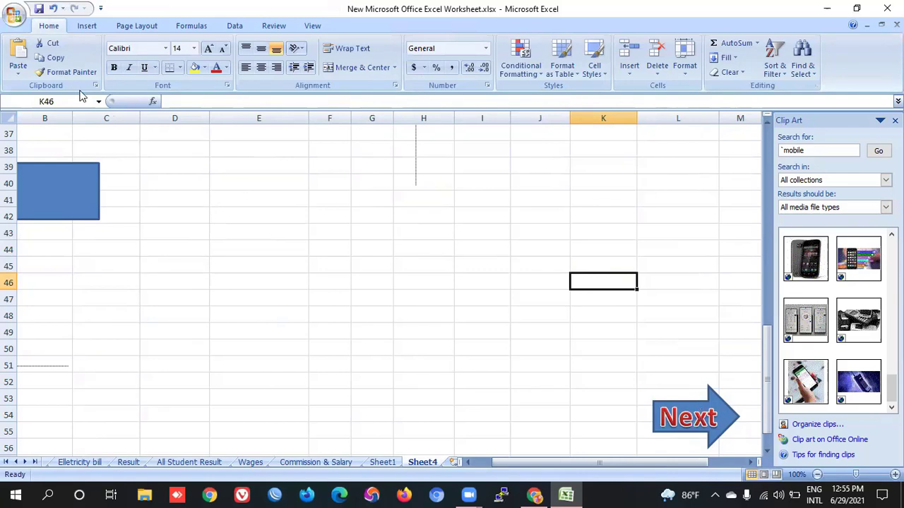
pyautogui.click(88, 27)
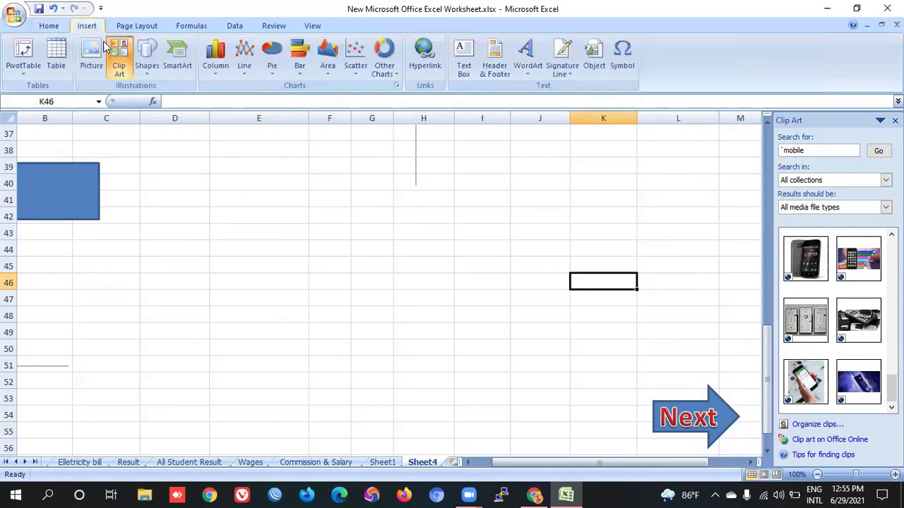
pyautogui.click(149, 71)
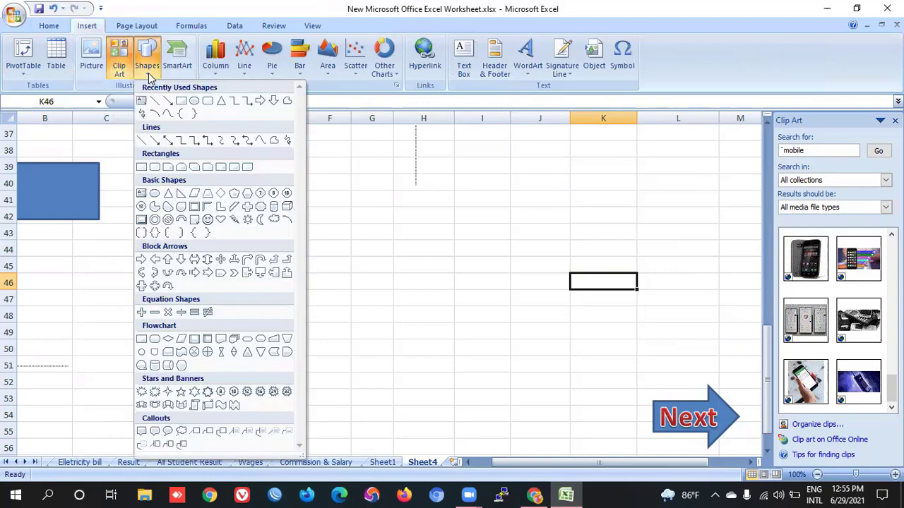
pyautogui.click(148, 77)
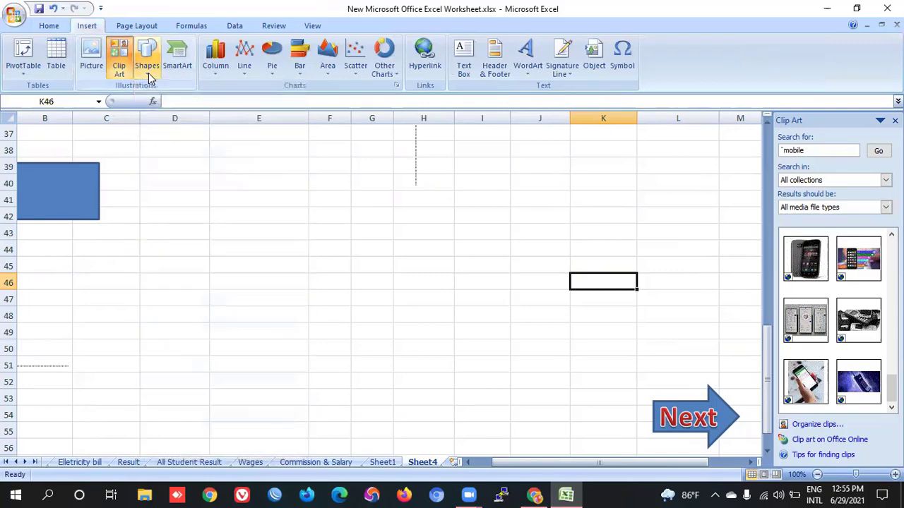
pyautogui.click(148, 76)
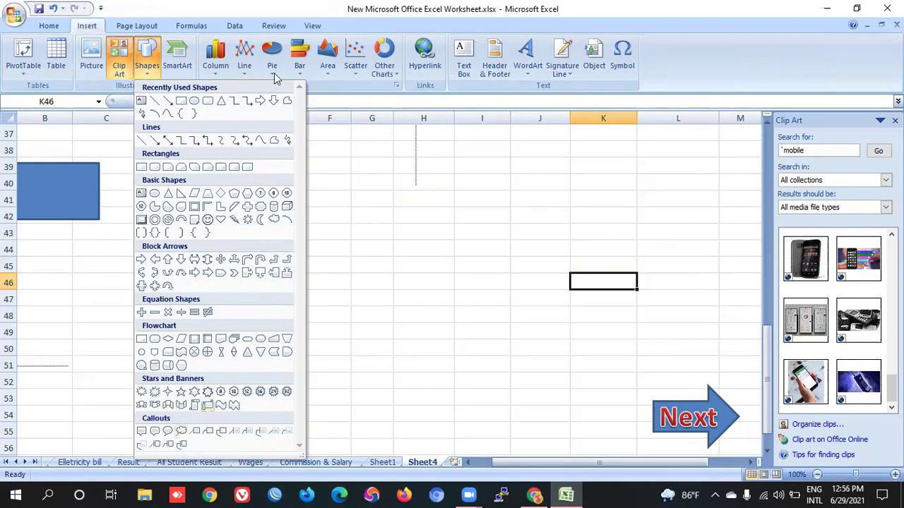
pyautogui.click(247, 6)
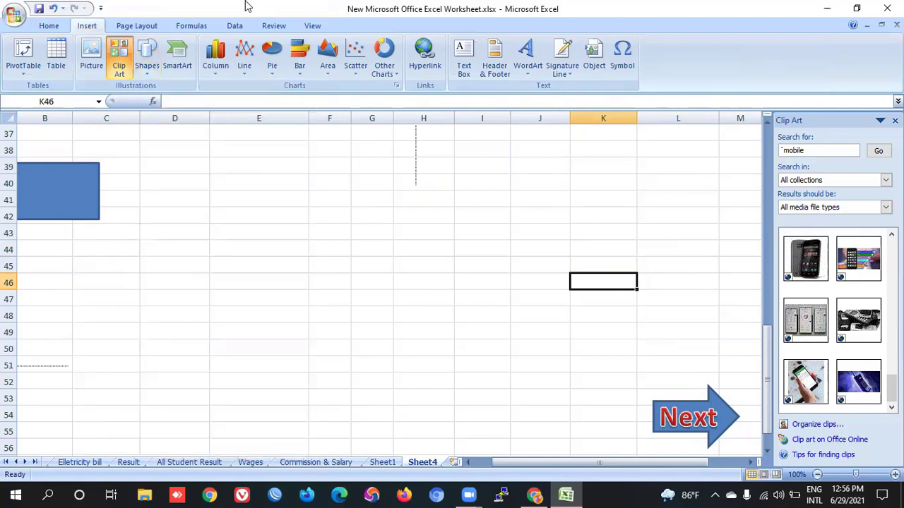
pyautogui.click(178, 63)
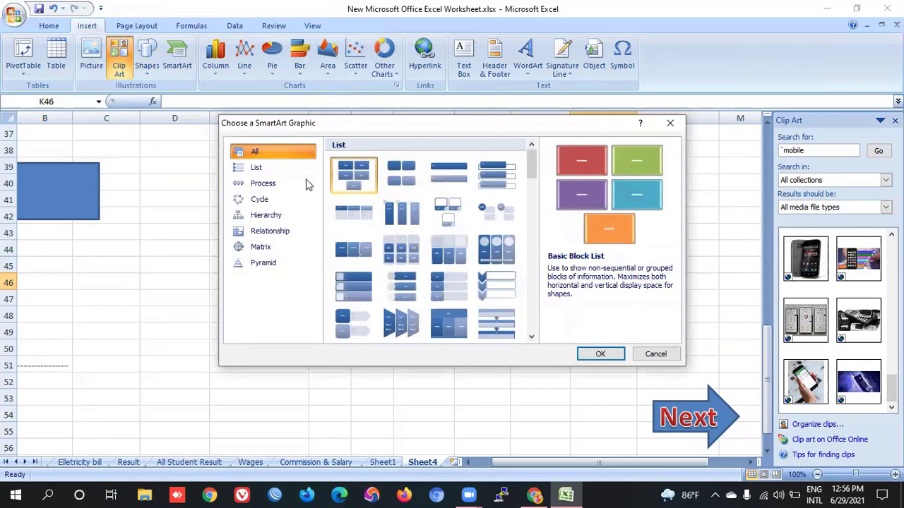
pyautogui.click(262, 263)
pyautogui.click(269, 231)
pyautogui.click(268, 214)
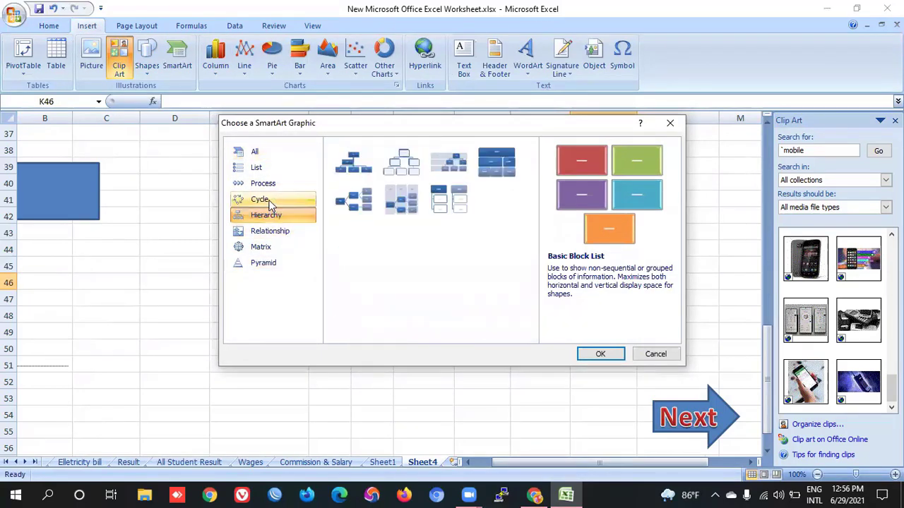
pyautogui.click(265, 199)
pyautogui.click(268, 183)
pyautogui.click(274, 171)
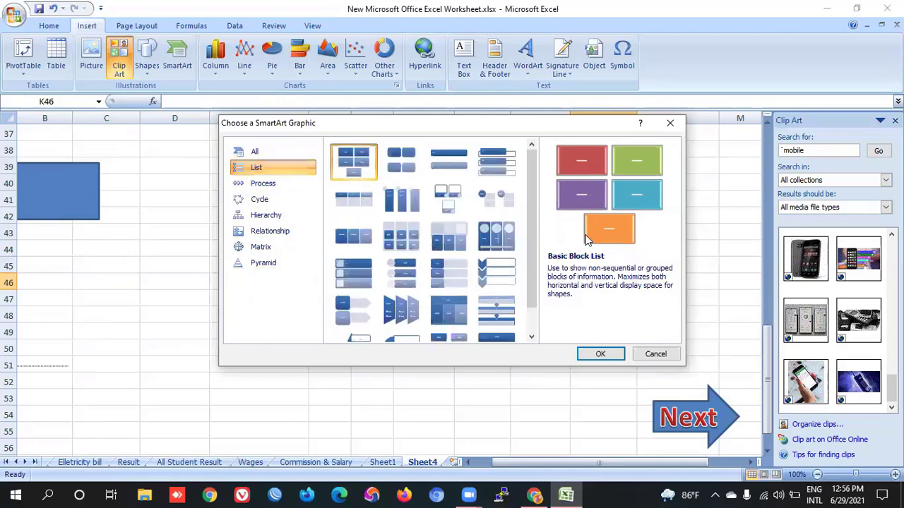
pyautogui.click(600, 354)
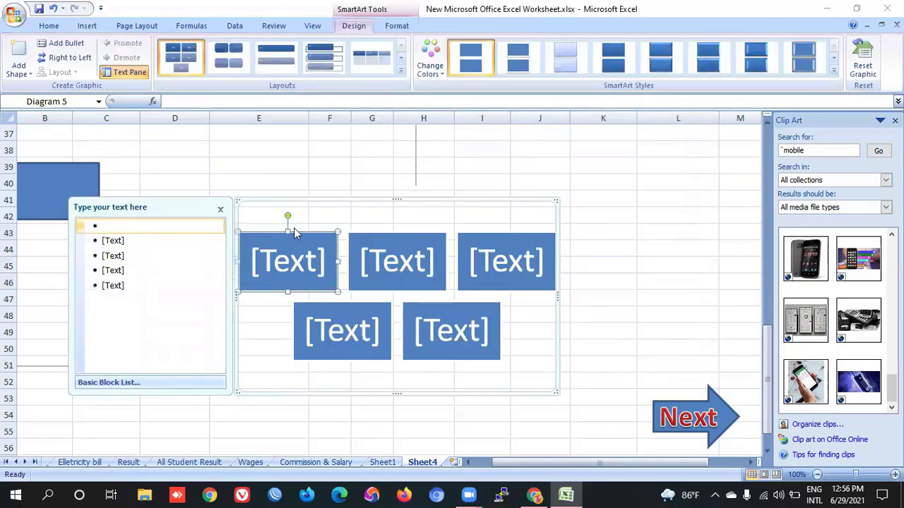
pyautogui.moveTo(430, 195)
pyautogui.mouseDown()
pyautogui.moveTo(440, 162)
pyautogui.moveTo(438, 198)
pyautogui.mouseUp()
pyautogui.click(405, 256)
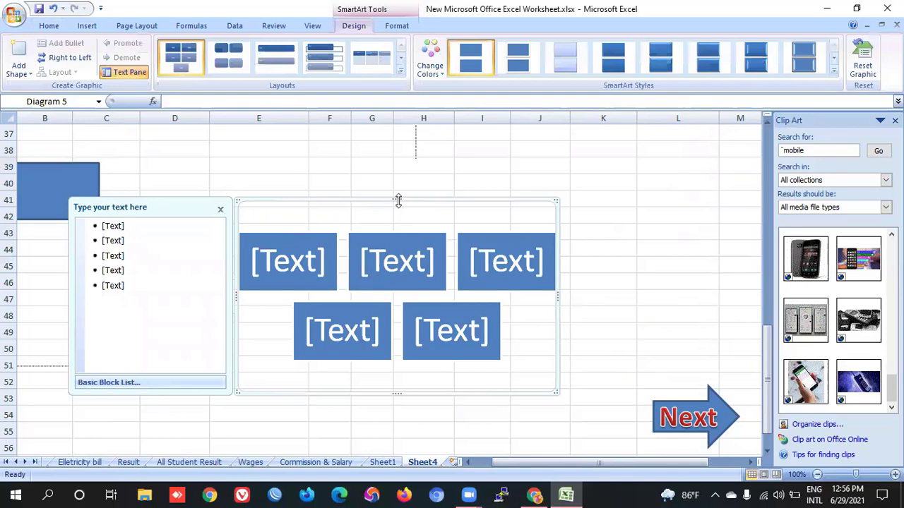
pyautogui.press('Delete')
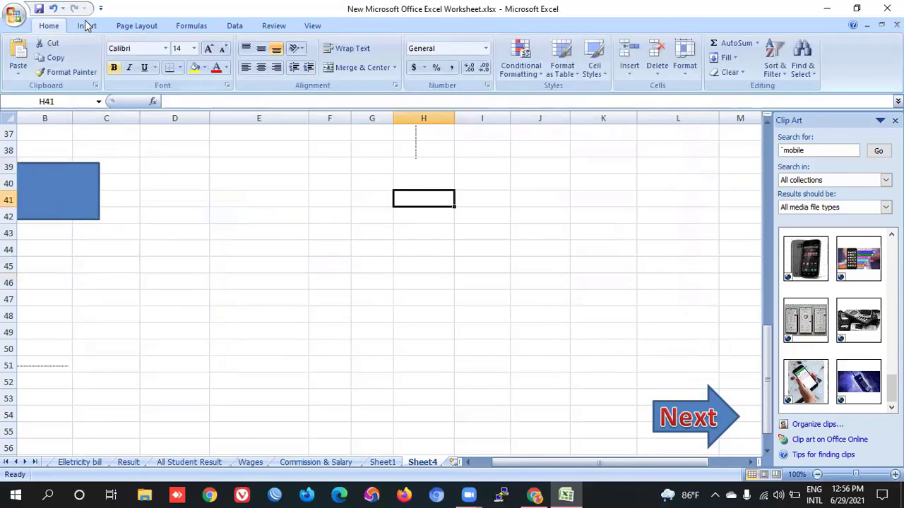
# Step: Compare the Column, Line, Pie and Bar galleries, then insert an empty Clustered Column chart
pyautogui.click(86, 26)
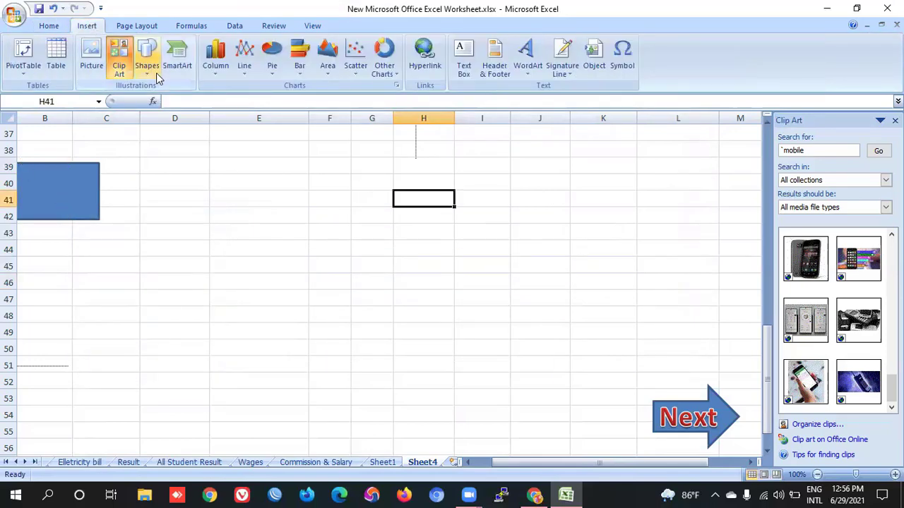
pyautogui.click(216, 70)
pyautogui.click(245, 70)
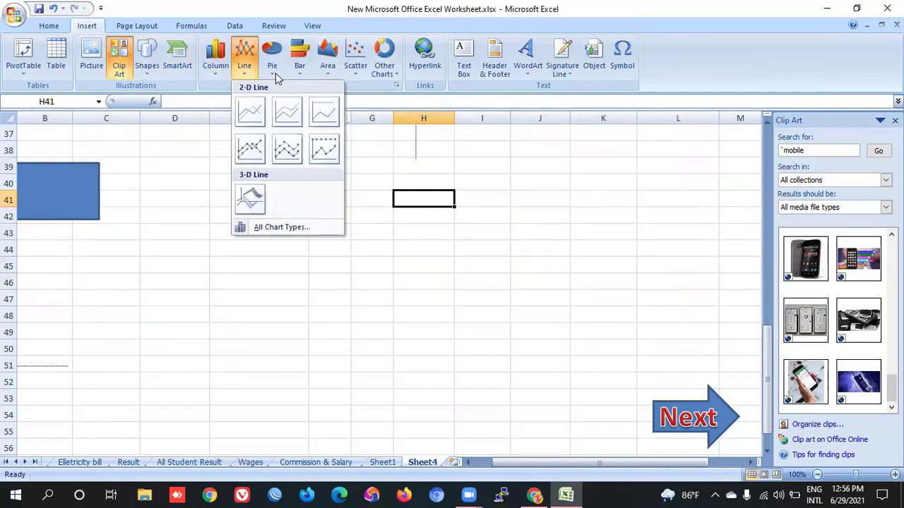
pyautogui.click(275, 74)
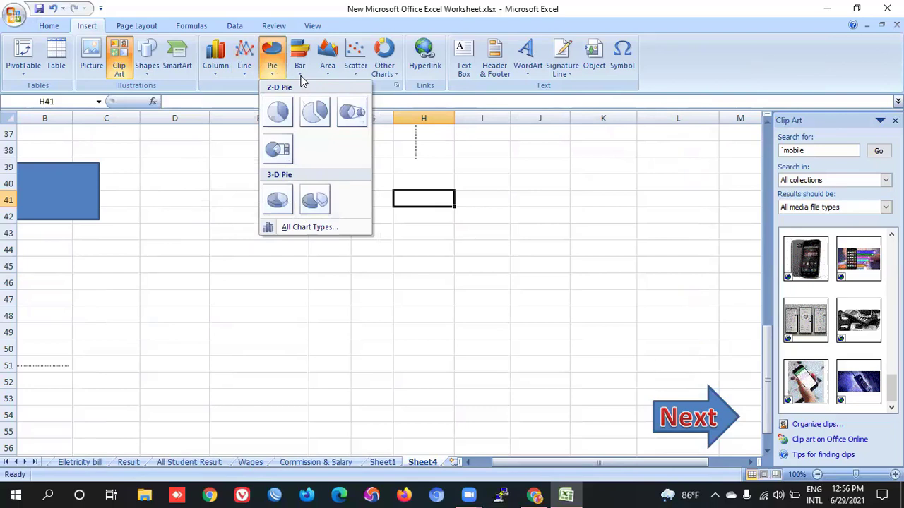
pyautogui.click(300, 79)
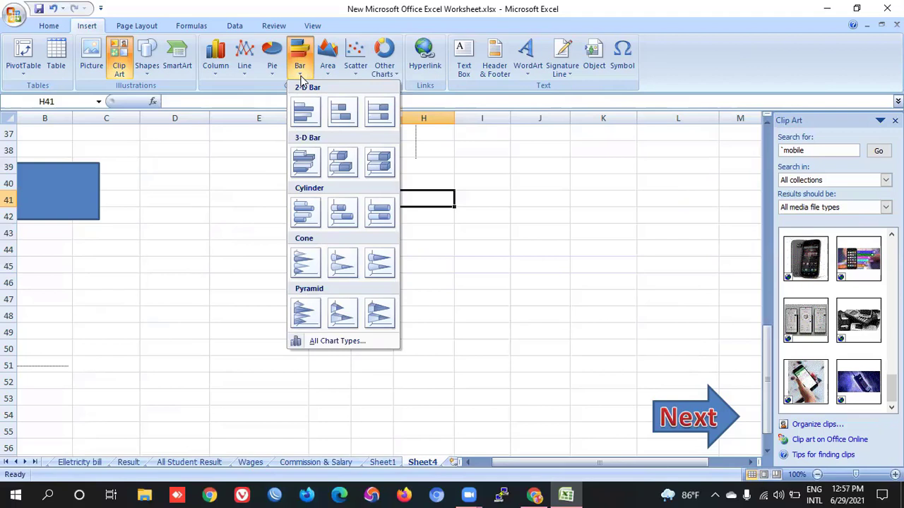
pyautogui.click(211, 53)
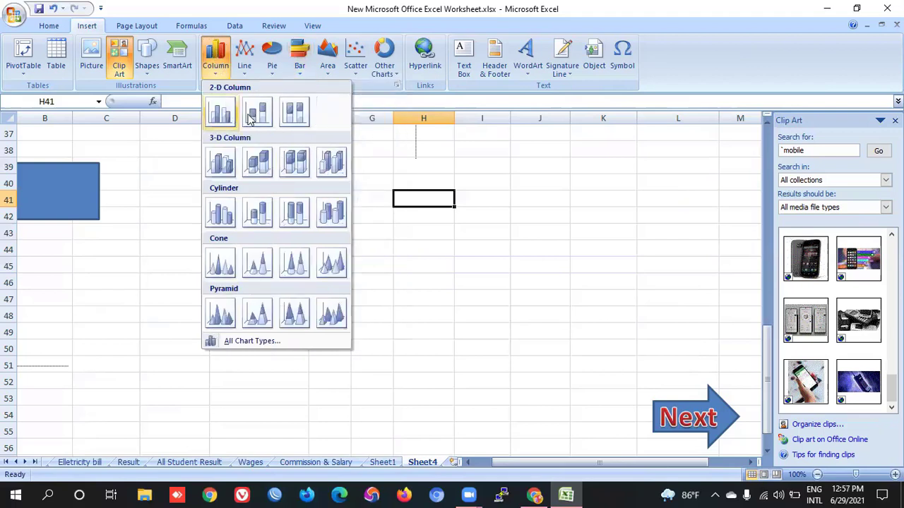
pyautogui.click(248, 115)
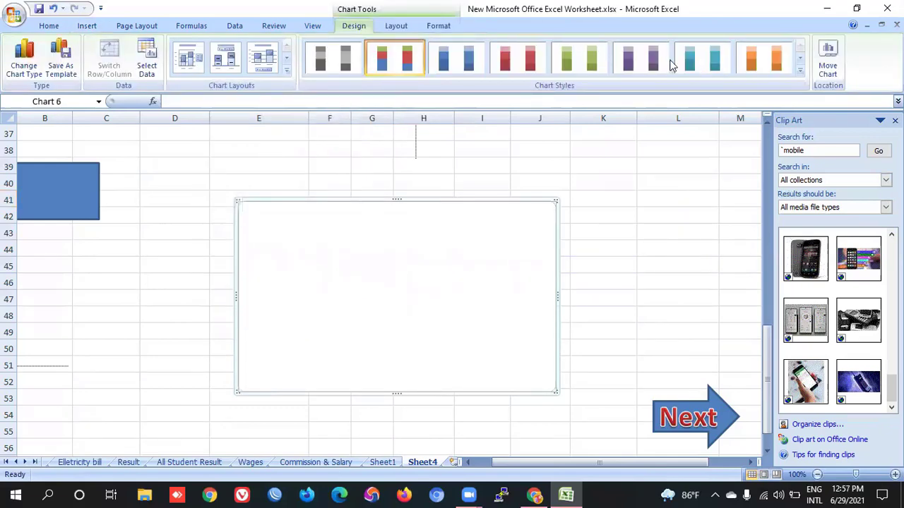
# Step: Close the Clip Art panel, switch the column chart subtype and try red chart styles
pyautogui.click(408, 61)
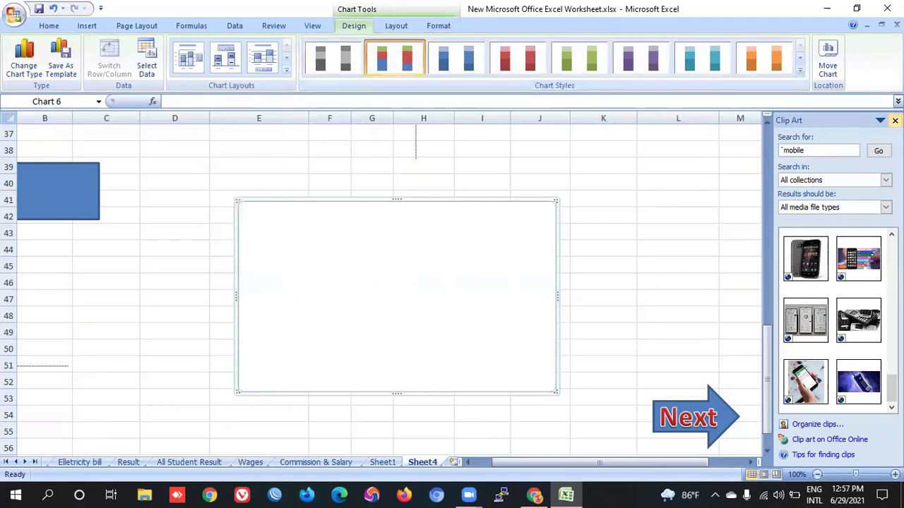
pyautogui.click(895, 120)
pyautogui.click(522, 62)
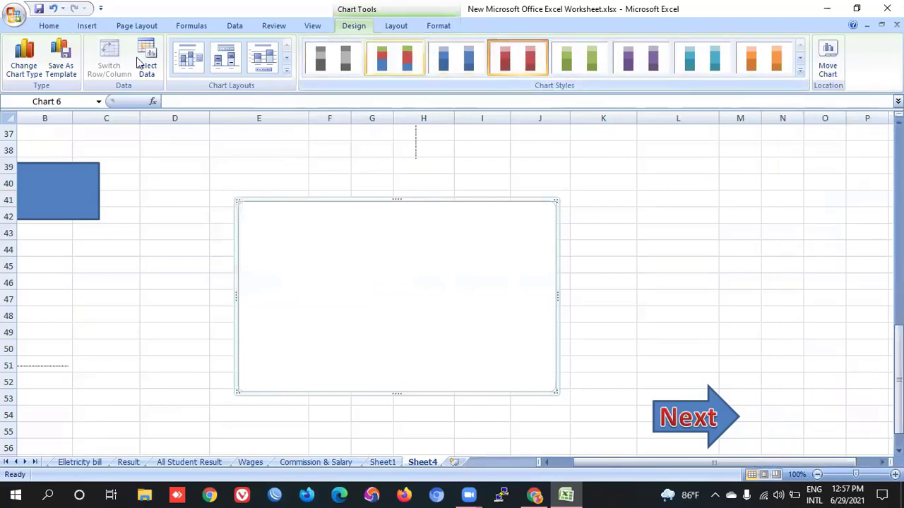
pyautogui.click(24, 57)
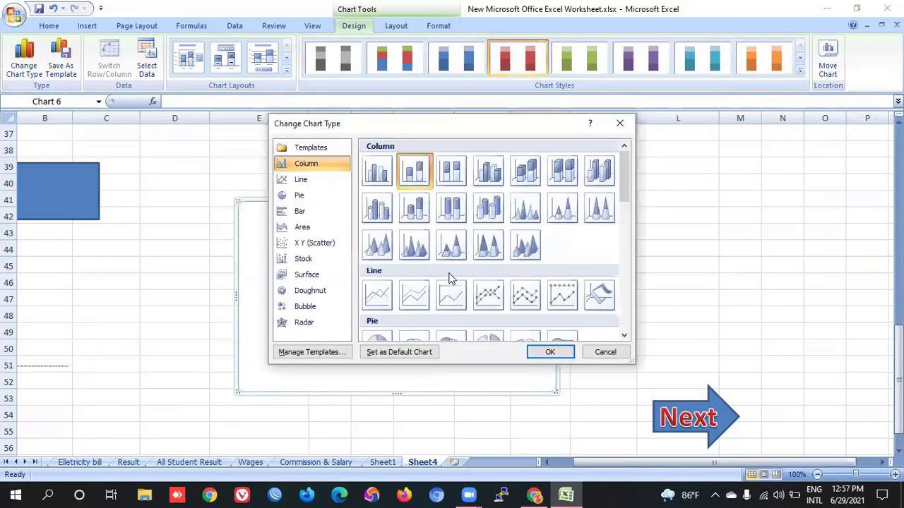
pyautogui.doubleClick(452, 172)
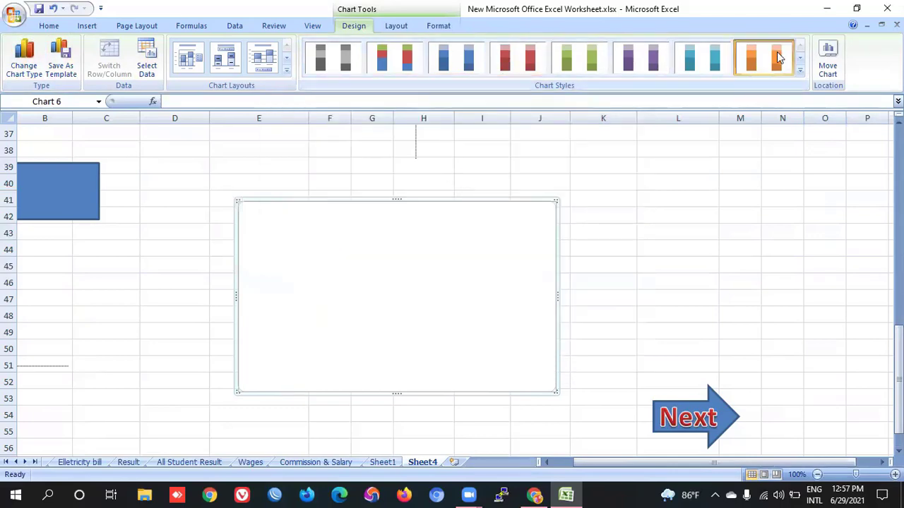
pyautogui.click(800, 71)
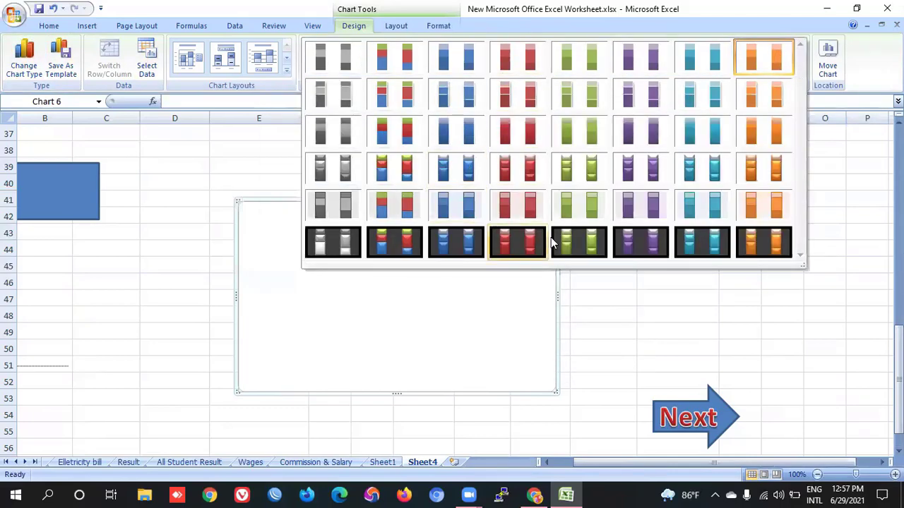
pyautogui.click(519, 242)
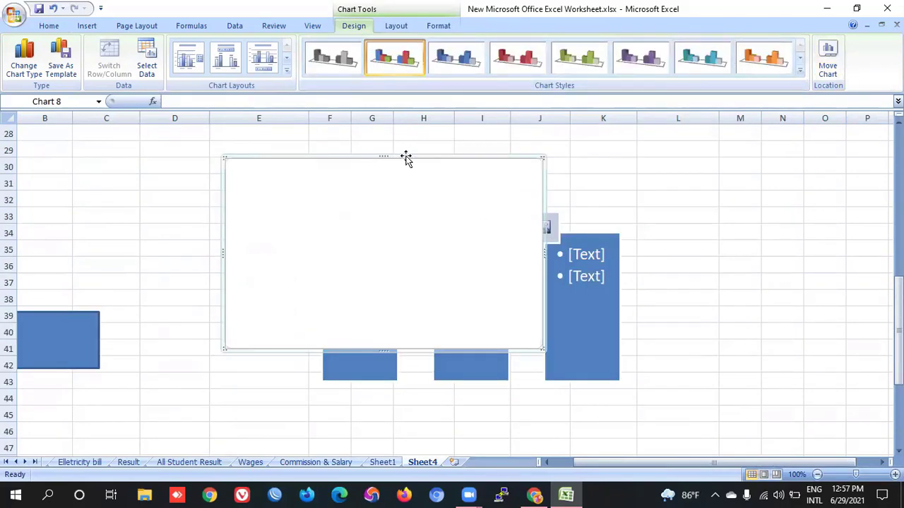
# Step: Move the chart left, apply the purple chart style and open Select Data
pyautogui.moveTo(405, 158); pyautogui.dragTo(210, 153)
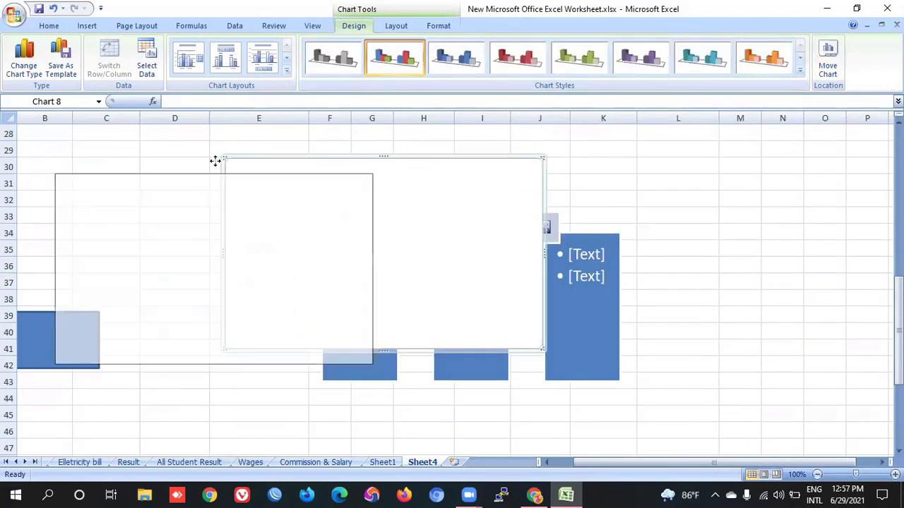
pyautogui.click(579, 57)
pyautogui.click(641, 57)
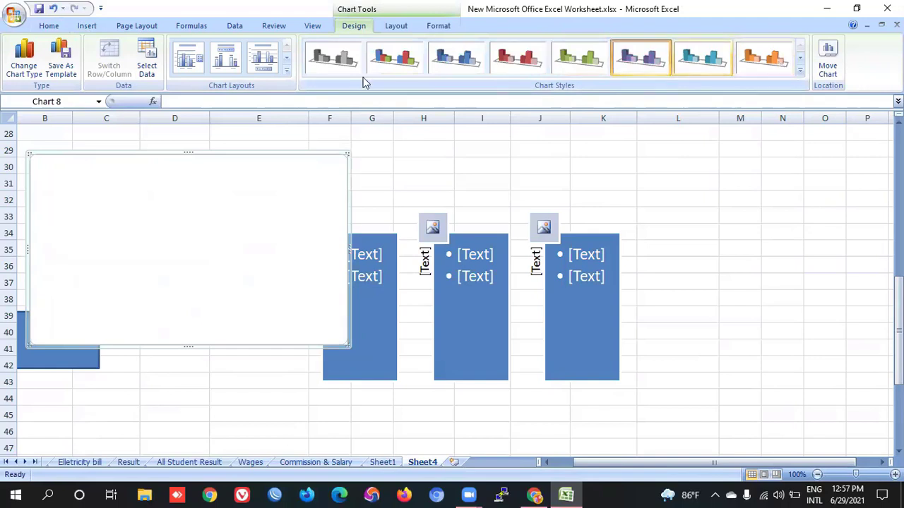
pyautogui.click(286, 72)
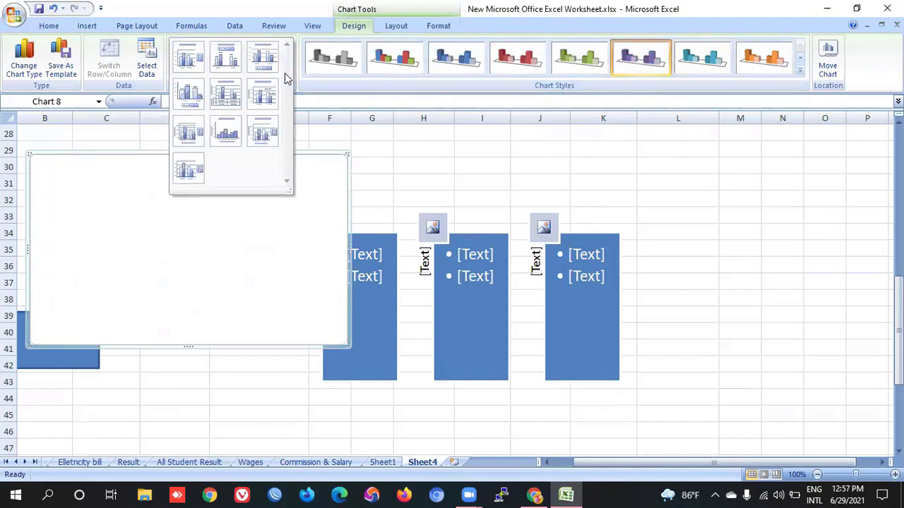
pyautogui.click(240, 135)
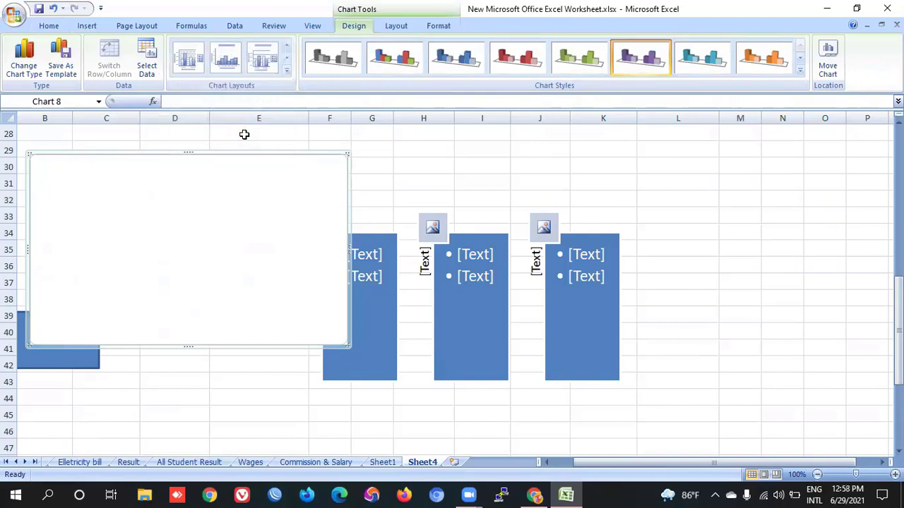
pyautogui.click(146, 69)
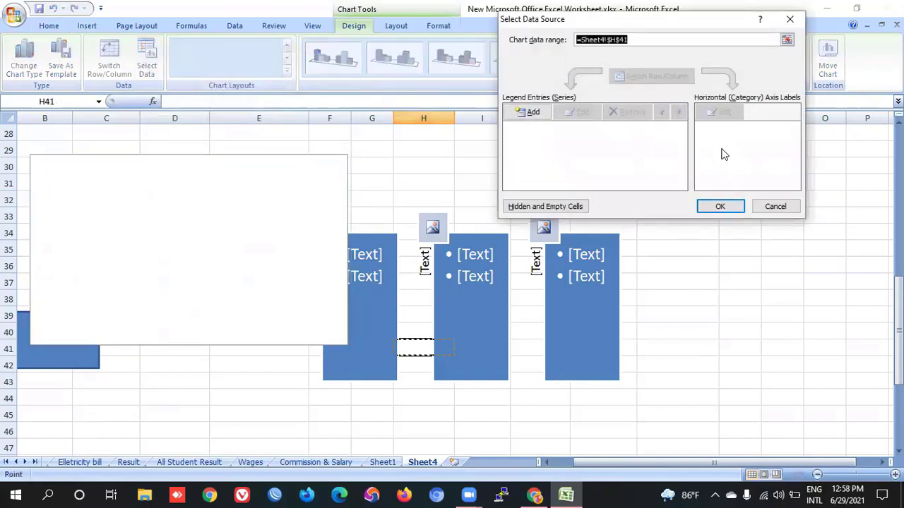
# Step: Add a data series named Criket, then correct its name to Cricket
pyautogui.click(533, 113)
pyautogui.write('Cricket')
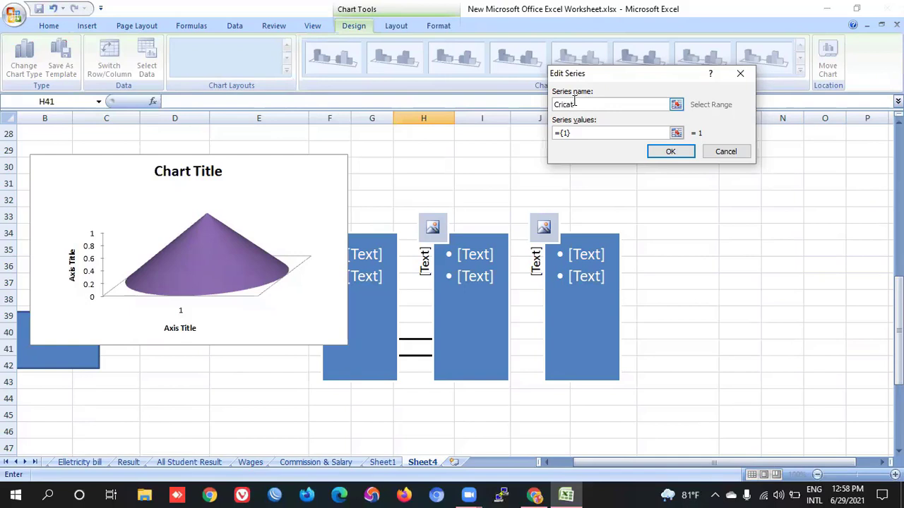
pyautogui.press('Return')
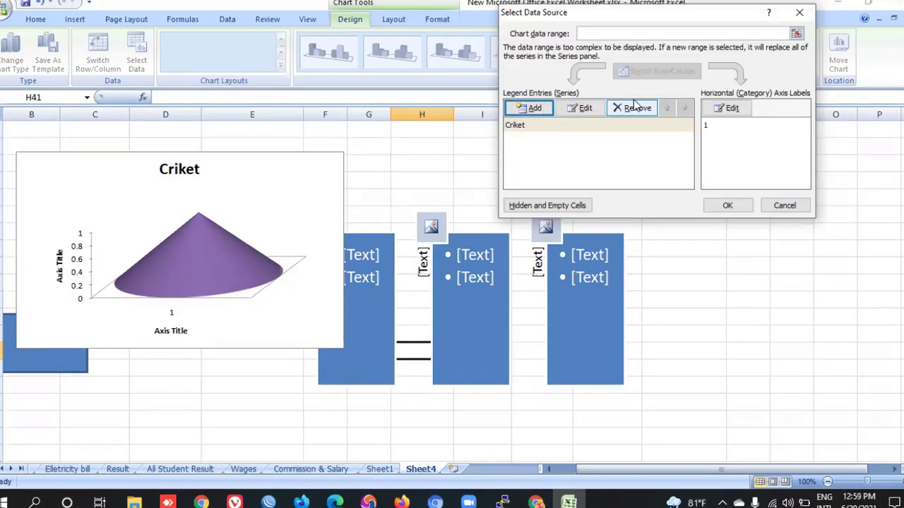
pyautogui.click(512, 138)
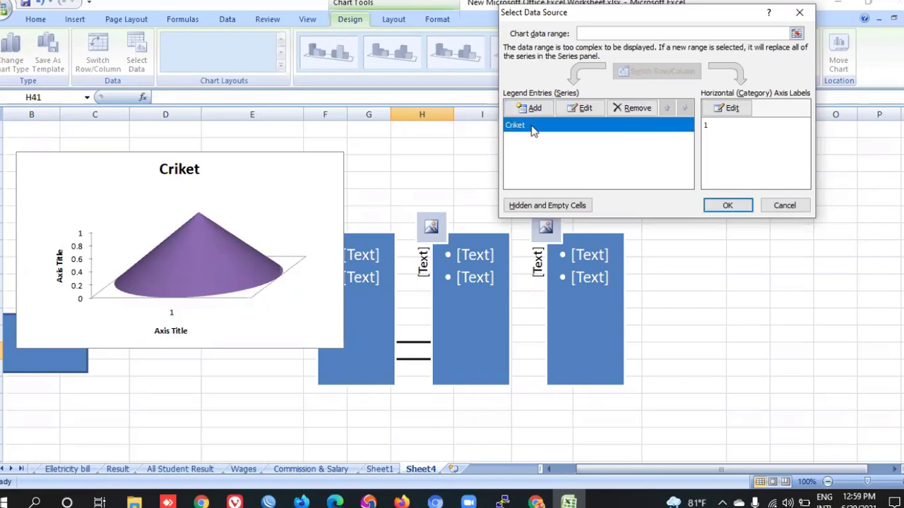
pyautogui.click(581, 108)
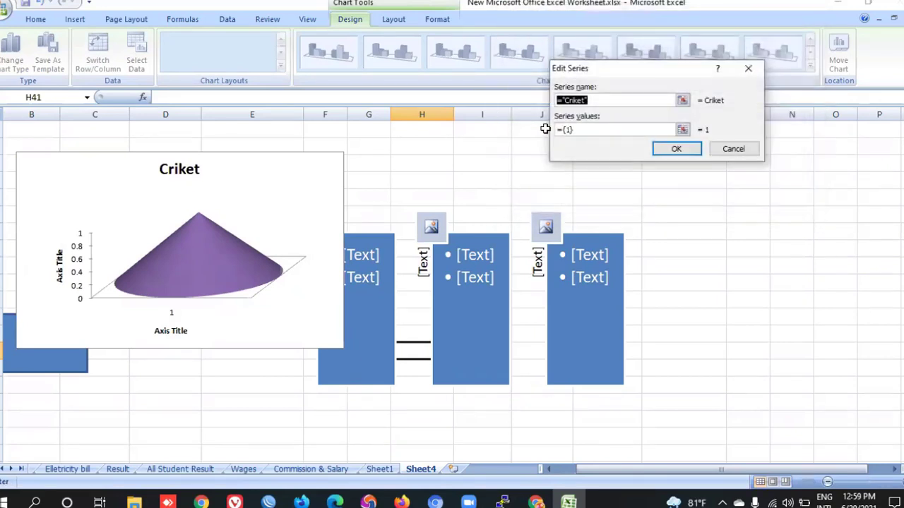
pyautogui.click(576, 100)
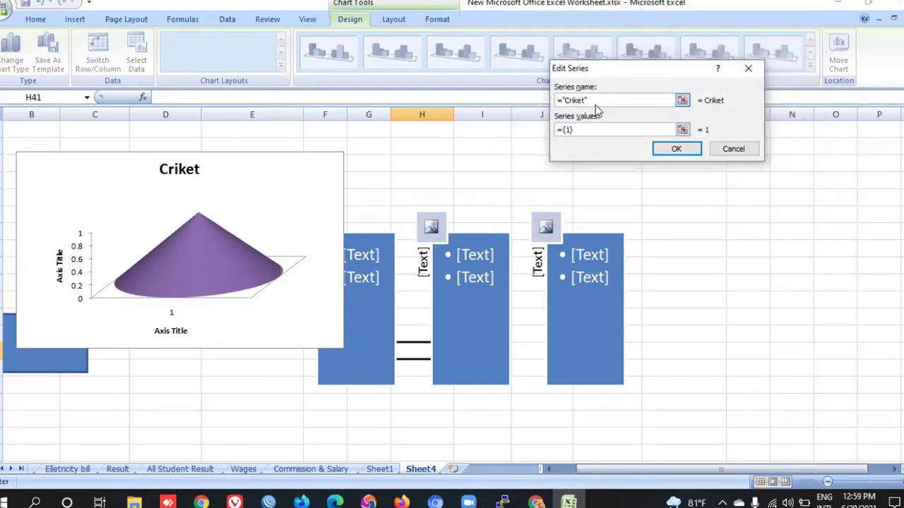
pyautogui.write('c')
pyautogui.click(676, 148)
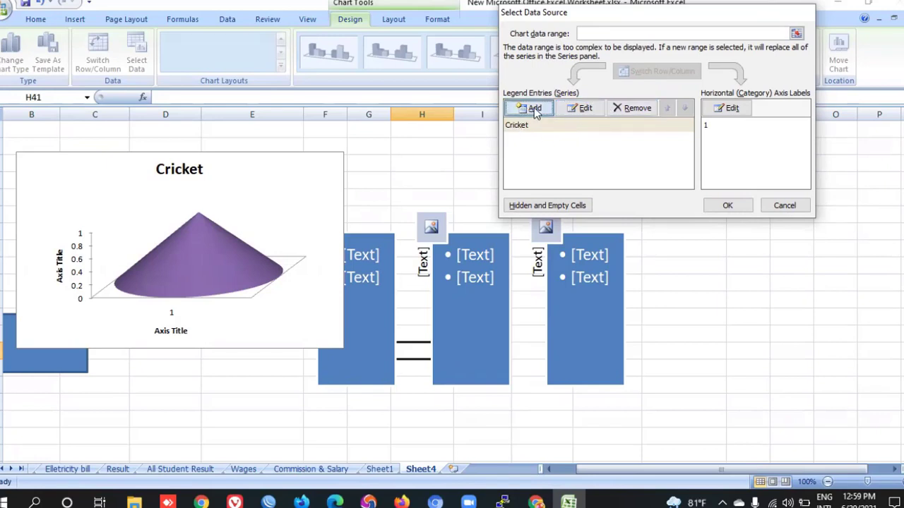
# Step: Start a second chart series using cell D43 as its values, then cancel it
pyautogui.click(534, 110)
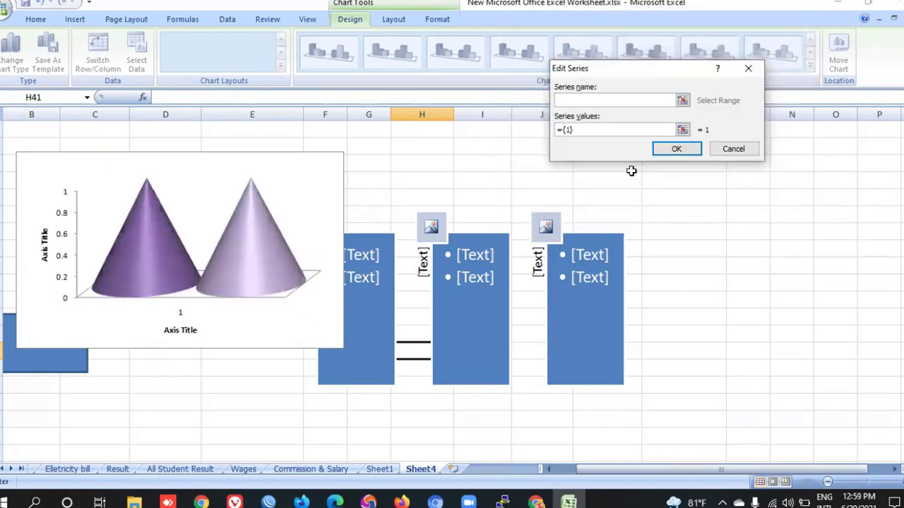
pyautogui.click(682, 130)
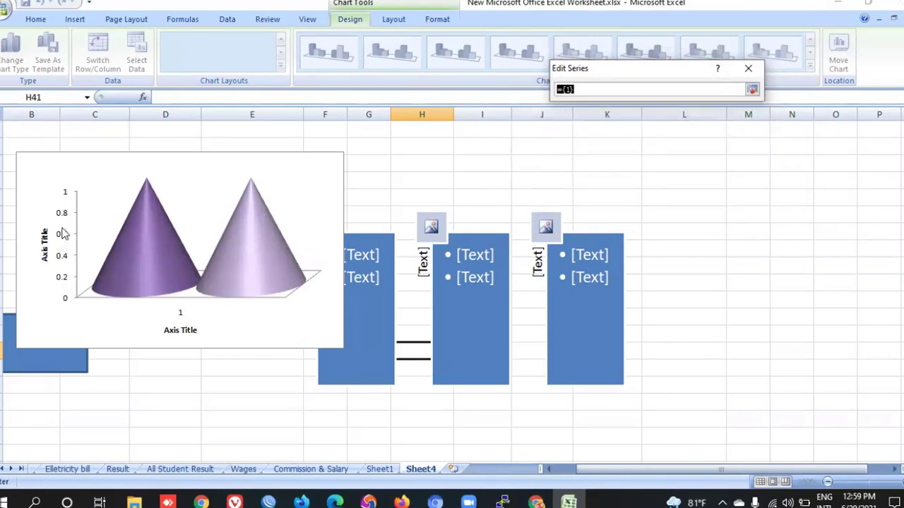
pyautogui.click(192, 386)
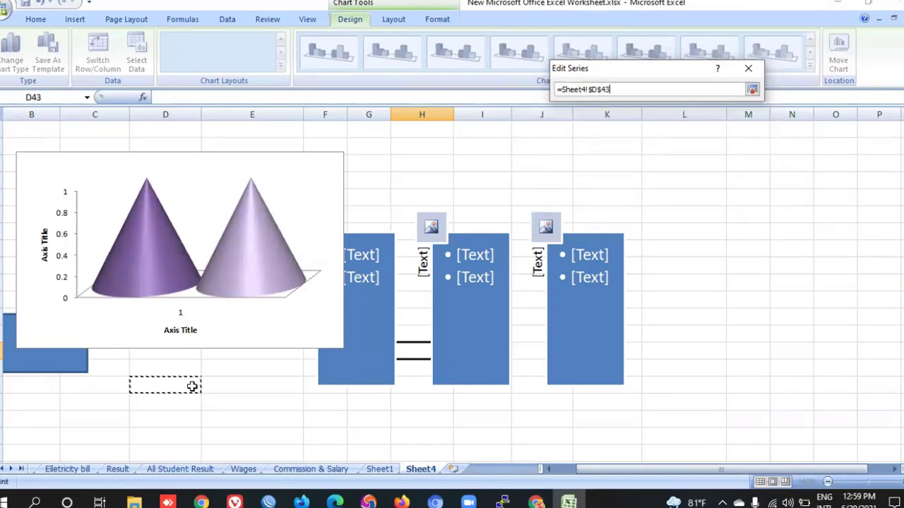
pyautogui.click(753, 91)
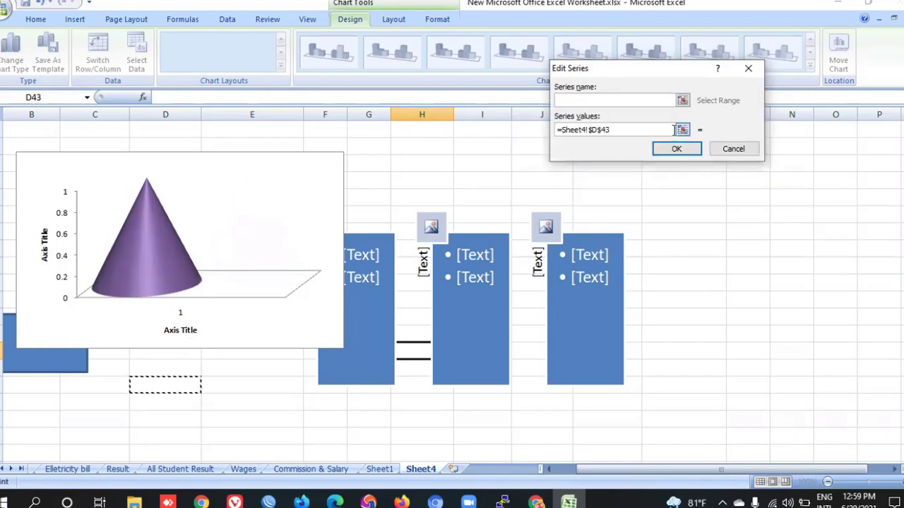
pyautogui.click(742, 152)
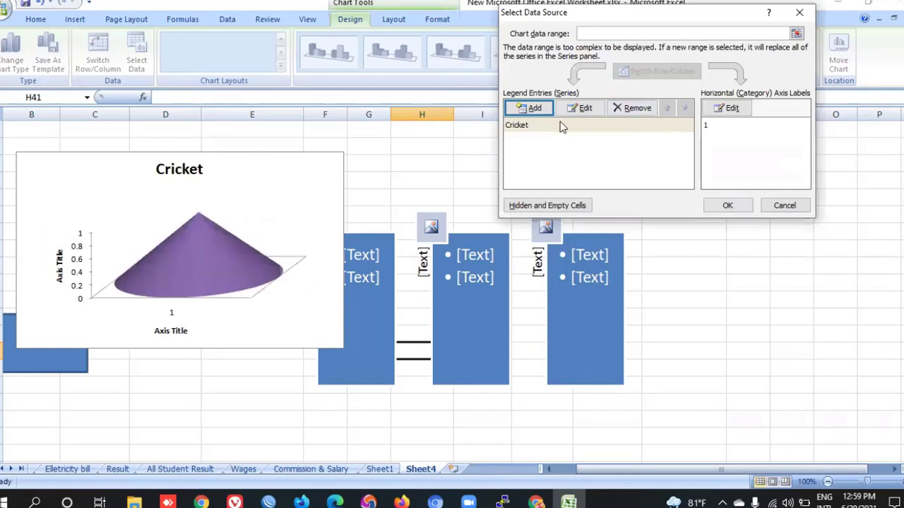
# Step: Add a second chart series named 'wicket' beside the Cricket cone
pyautogui.click(531, 108)
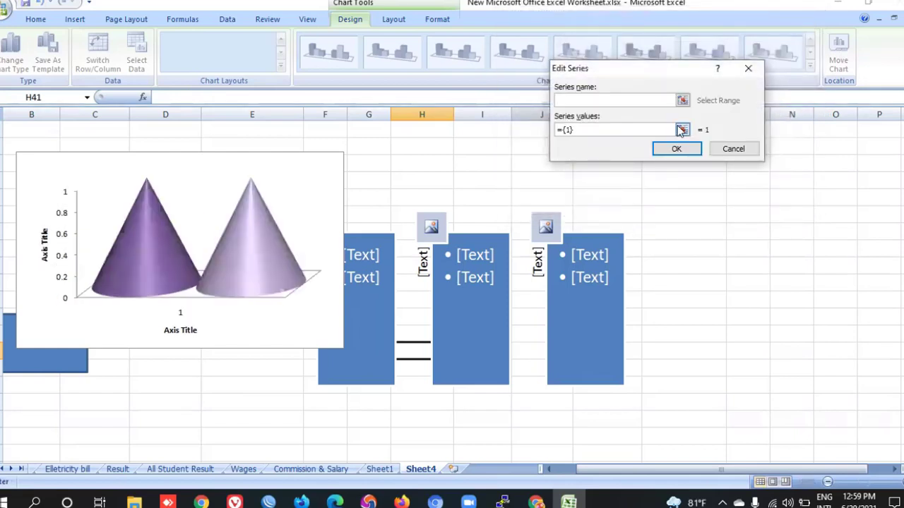
pyautogui.click(577, 102)
pyautogui.write('wicket')
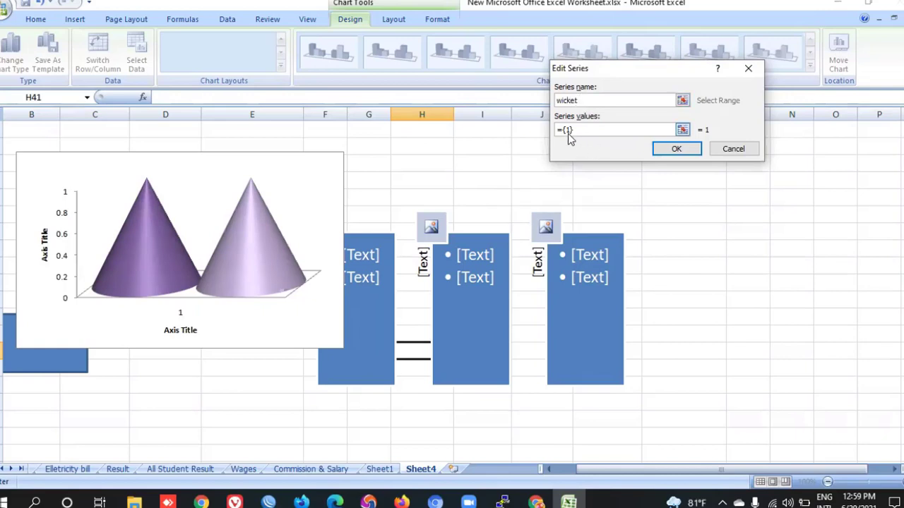
pyautogui.click(570, 131)
pyautogui.click(676, 149)
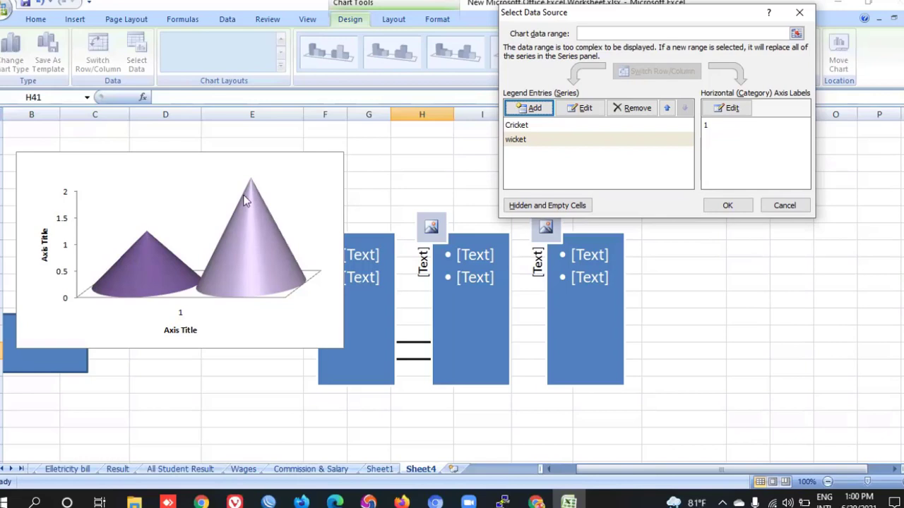
# Step: Add a third series, then cancel Select Data Source to discard all series changes
pyautogui.click(530, 110)
pyautogui.click(606, 101)
pyautogui.write('dkjfa')
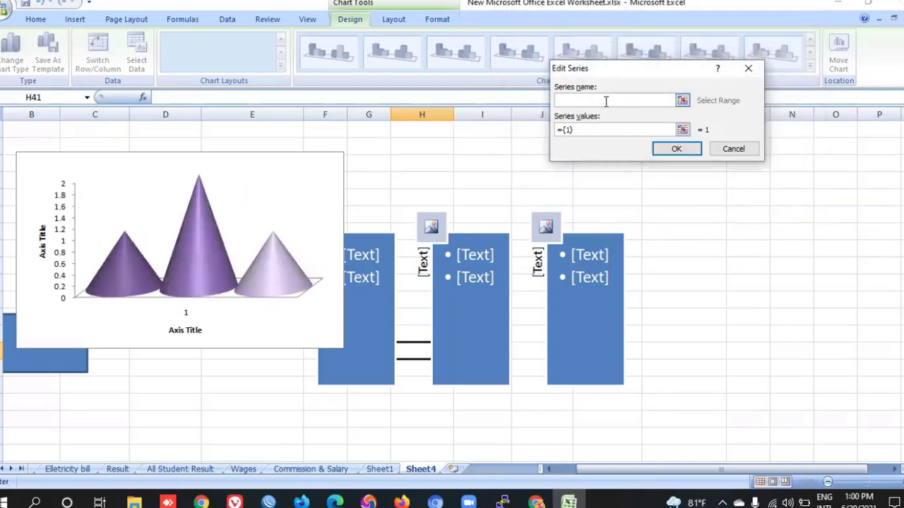
pyautogui.click(567, 129)
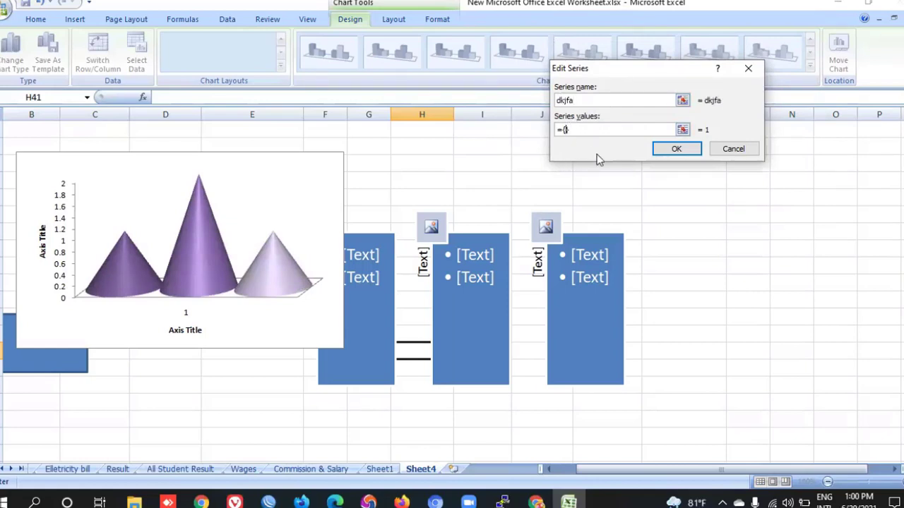
pyautogui.write('5')
pyautogui.press('Return')
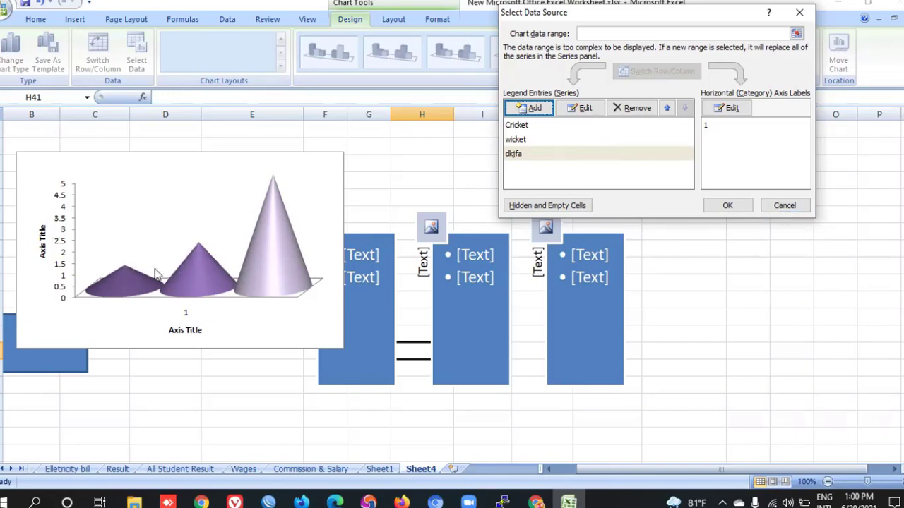
pyautogui.click(792, 205)
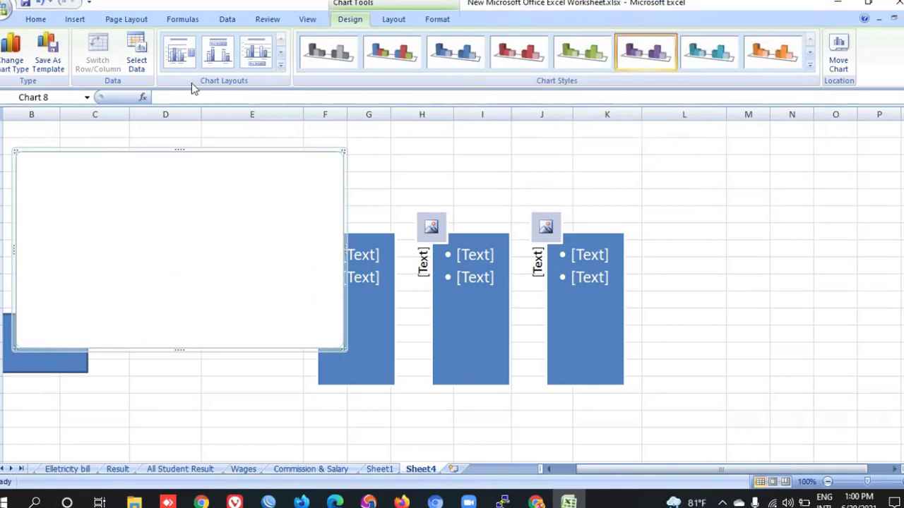
# Step: Delete the empty chart from Sheet4 and select cell C29
pyautogui.click(138, 51)
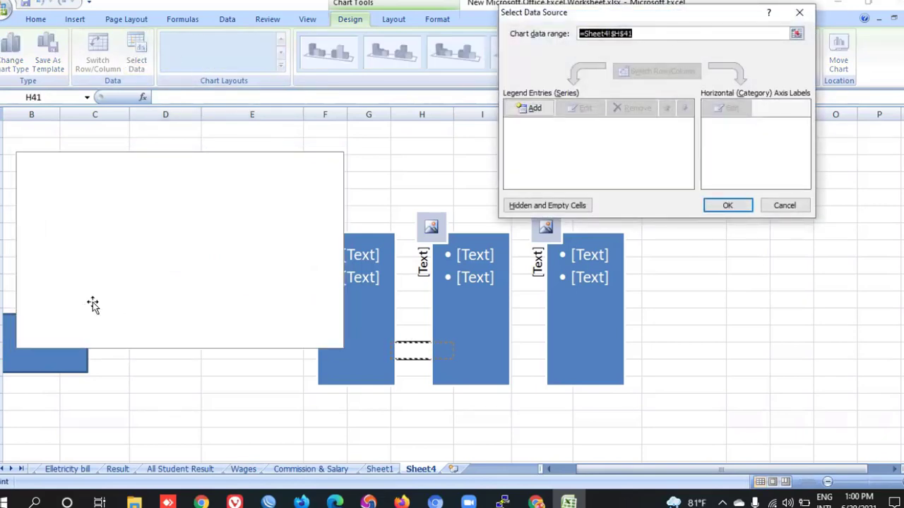
pyautogui.click(784, 206)
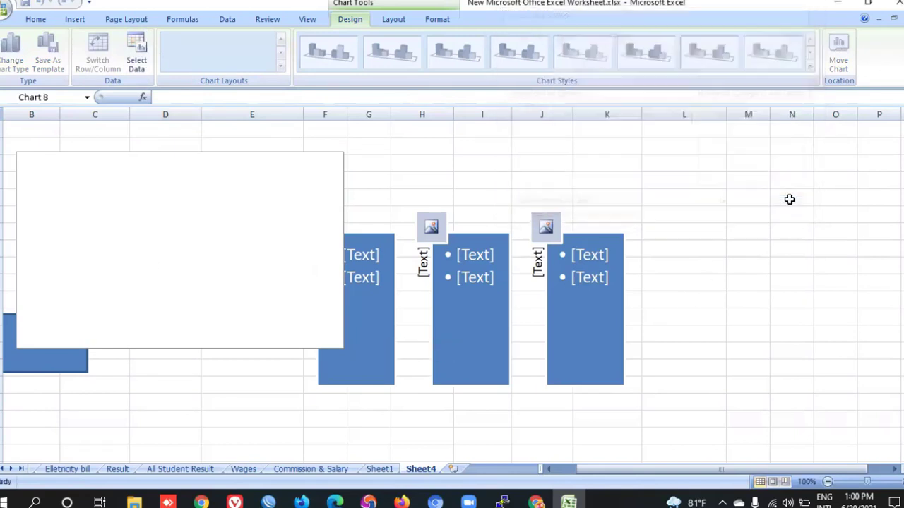
pyautogui.press('Delete')
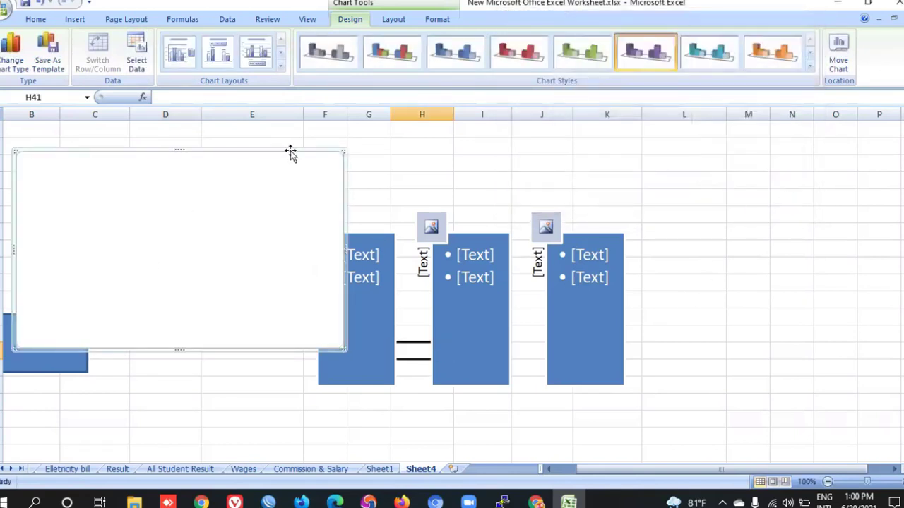
pyautogui.click(113, 143)
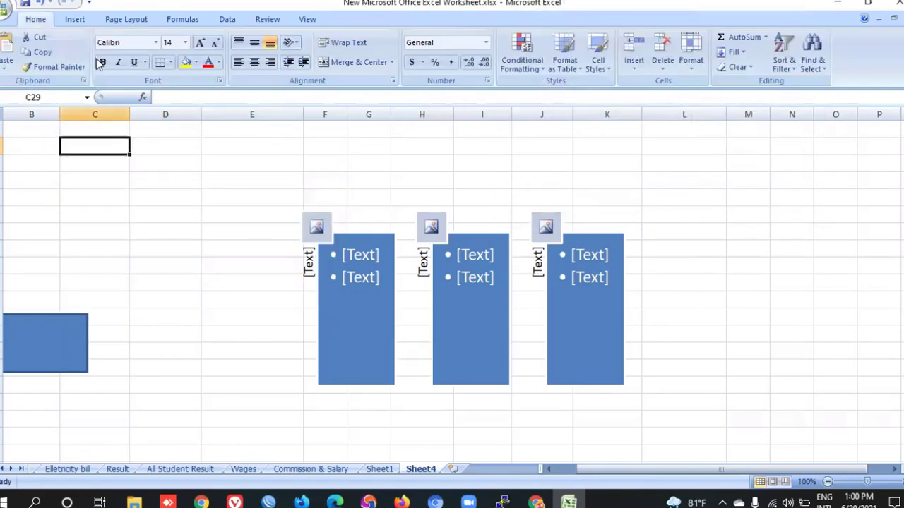
# Step: Browse the Line, Pie, Bar and Area chart types on the Insert ribbon
pyautogui.click(74, 19)
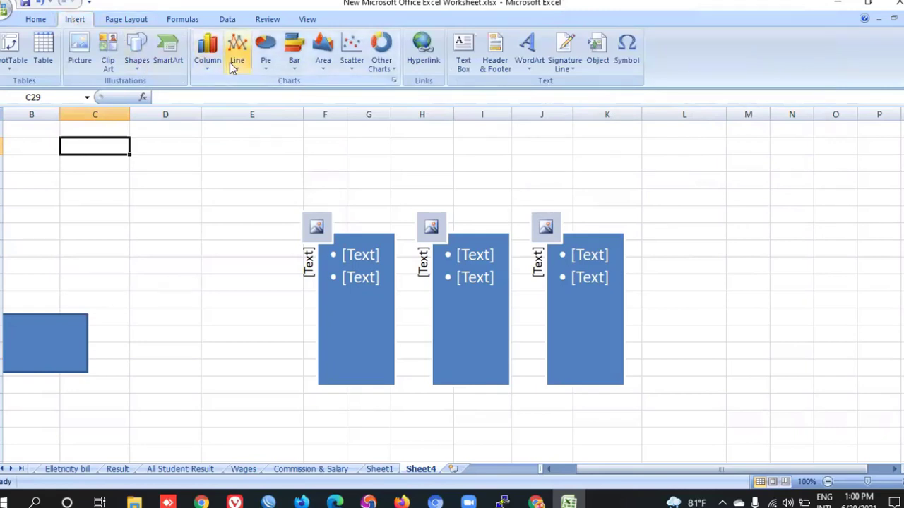
pyautogui.click(248, 73)
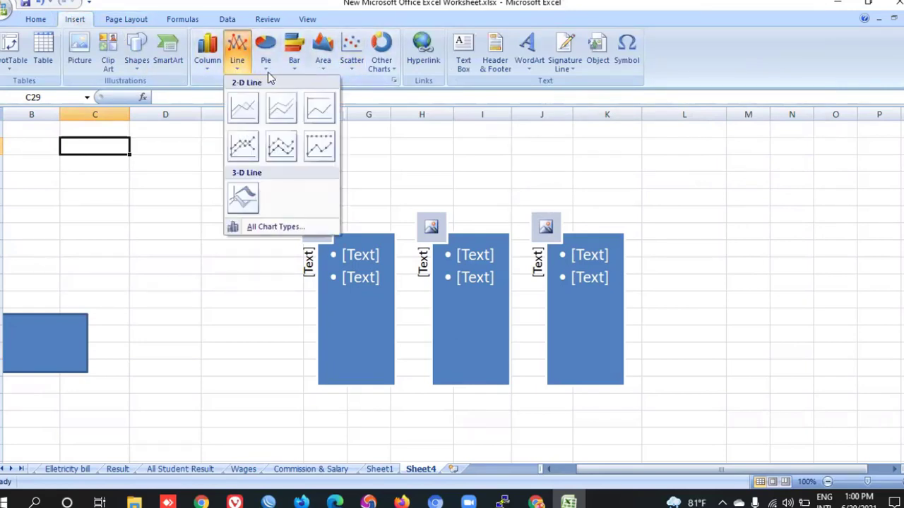
pyautogui.click(265, 67)
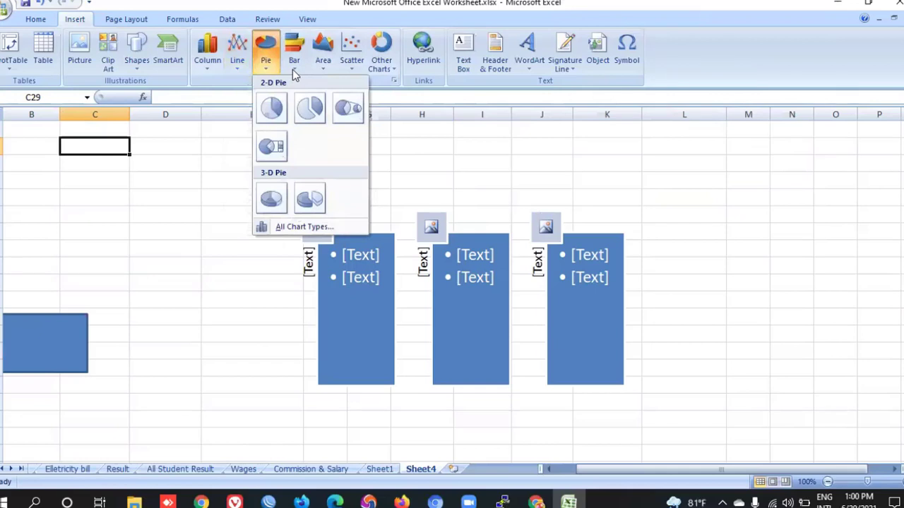
pyautogui.click(292, 71)
pyautogui.click(325, 65)
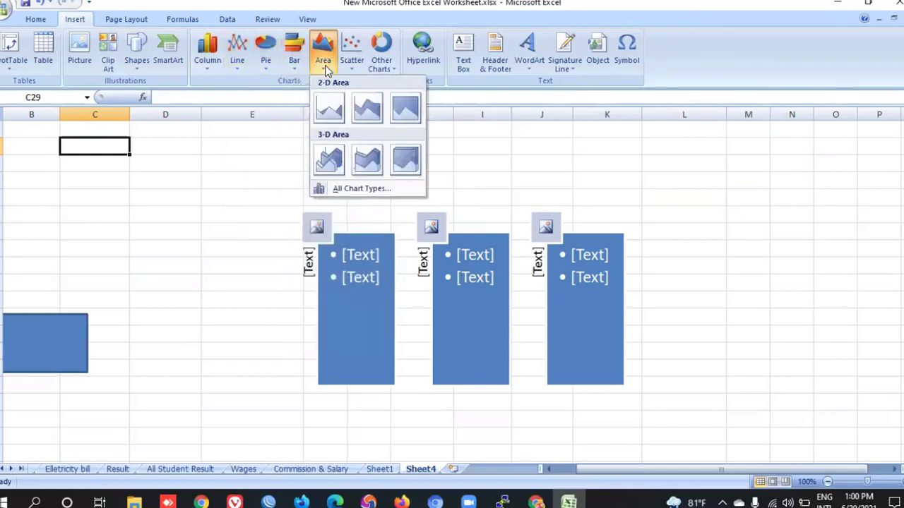
pyautogui.click(498, 99)
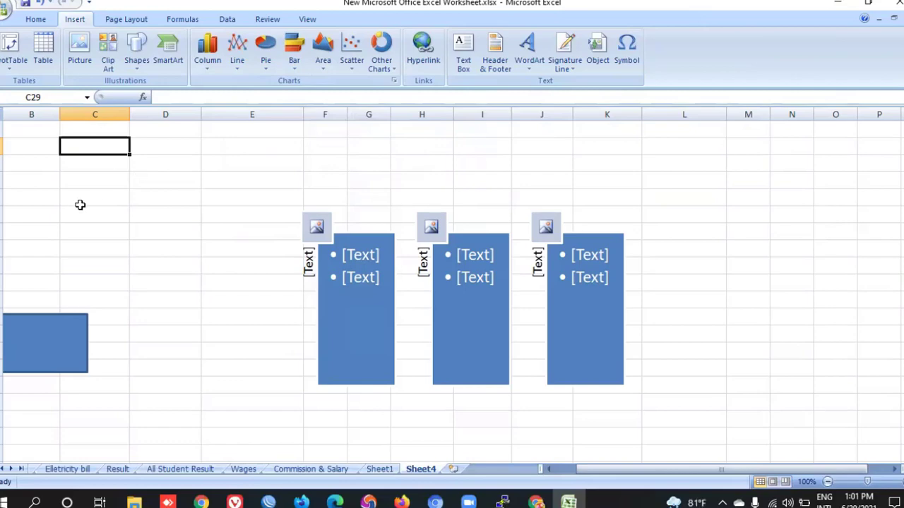
# Step: Switch from the Sallary sheet to the Mastersheet and select cell B9
pyautogui.click(50, 470)
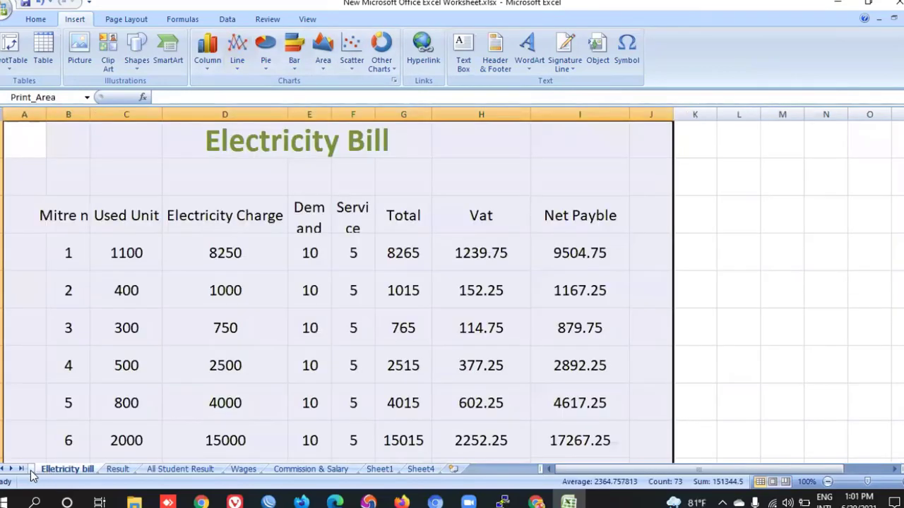
pyautogui.hotkey('ctrl', 'pageup')
pyautogui.click(4, 469)
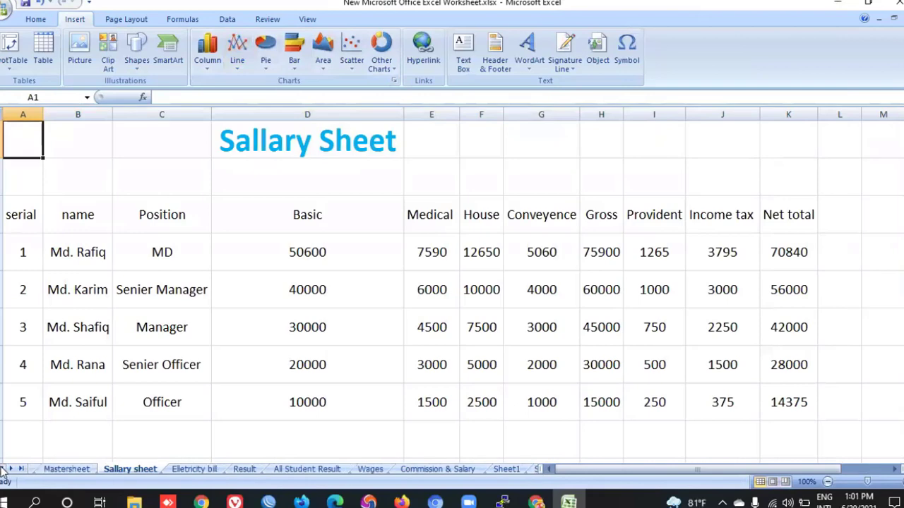
pyautogui.click(58, 469)
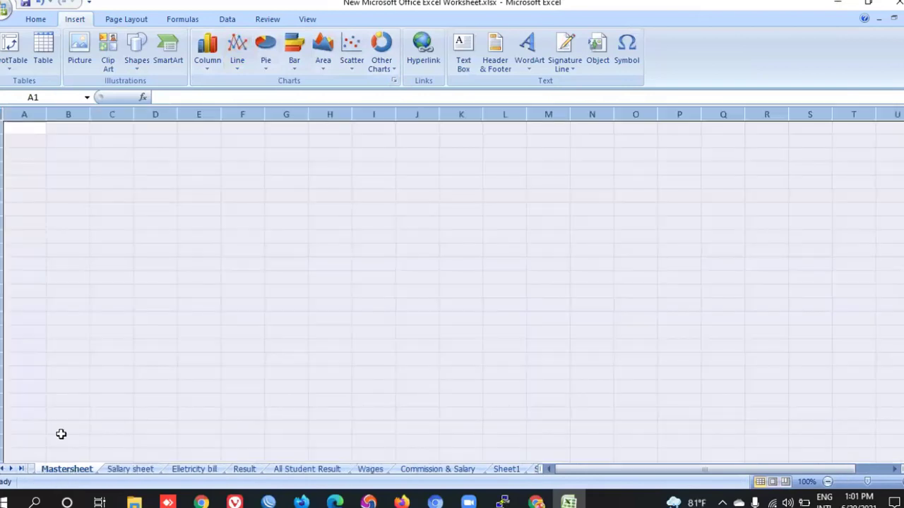
pyautogui.click(87, 236)
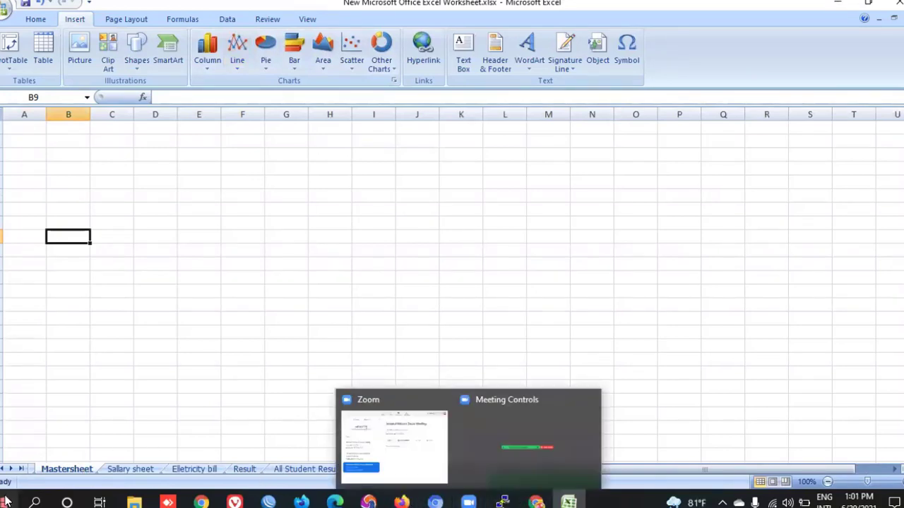
pyautogui.press('super')
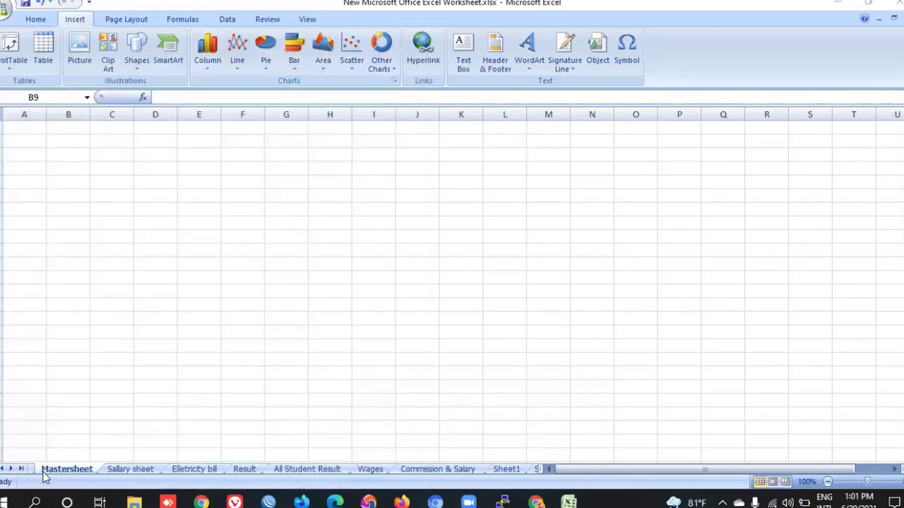
# Step: Launch Windows Magnifier by searching 'magni' and zoom the screen to 200%
pyautogui.write('magni')
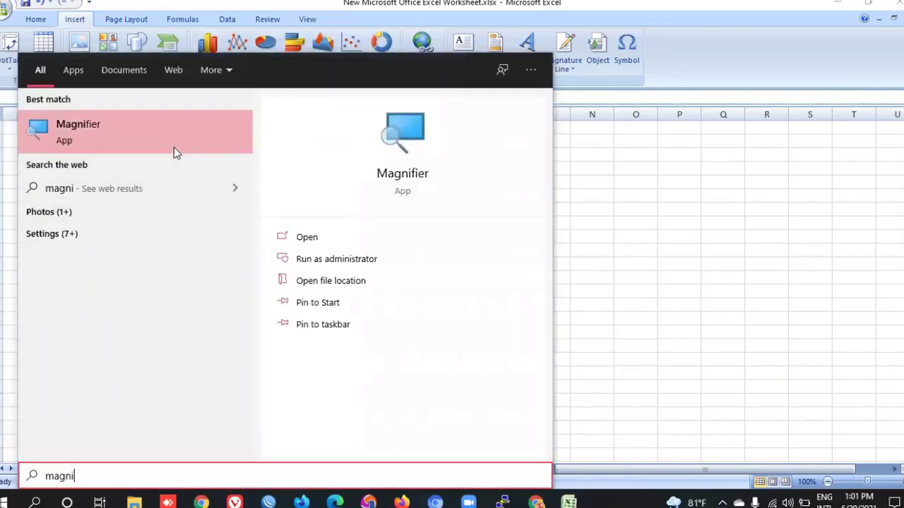
pyautogui.click(200, 158)
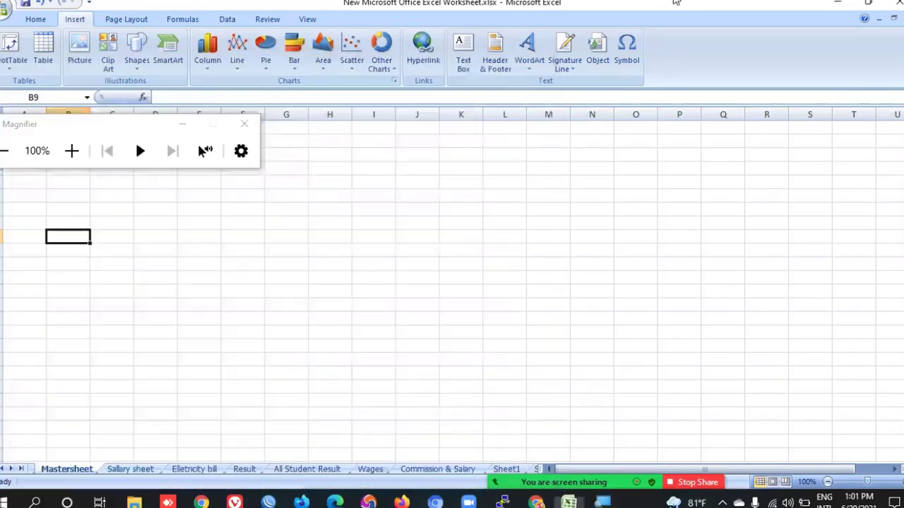
pyautogui.click(71, 151)
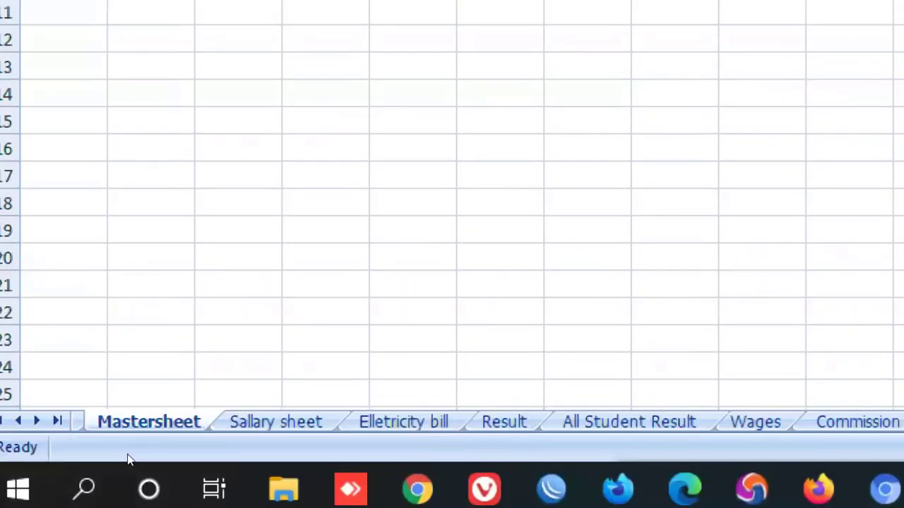
# Step: Step through the sheets, including All Student Result and Financial Function, ending on Mastersheet
pyautogui.hotkey('ctrl', 'pagedown')
pyautogui.hotkey('ctrl', 'pagedown')
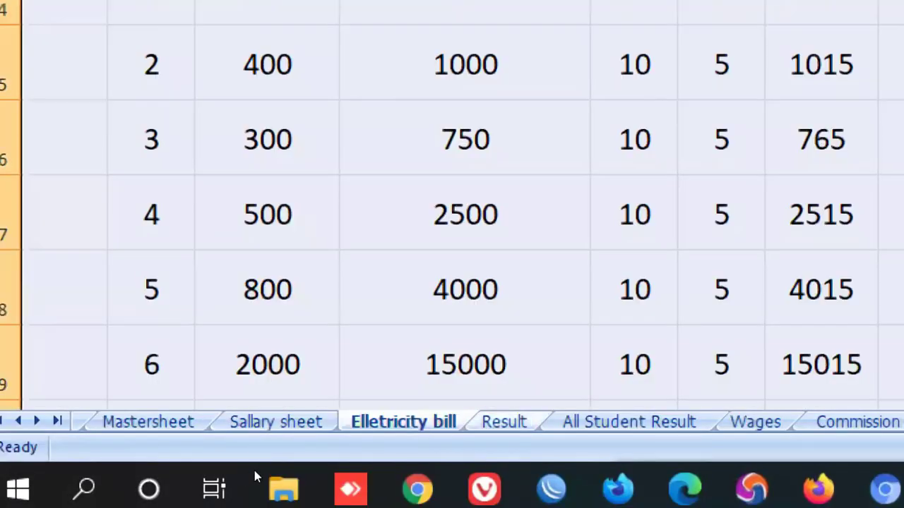
pyautogui.hotkey('ctrl', 'pagedown')
pyautogui.hotkey('ctrl', 'pagedown')
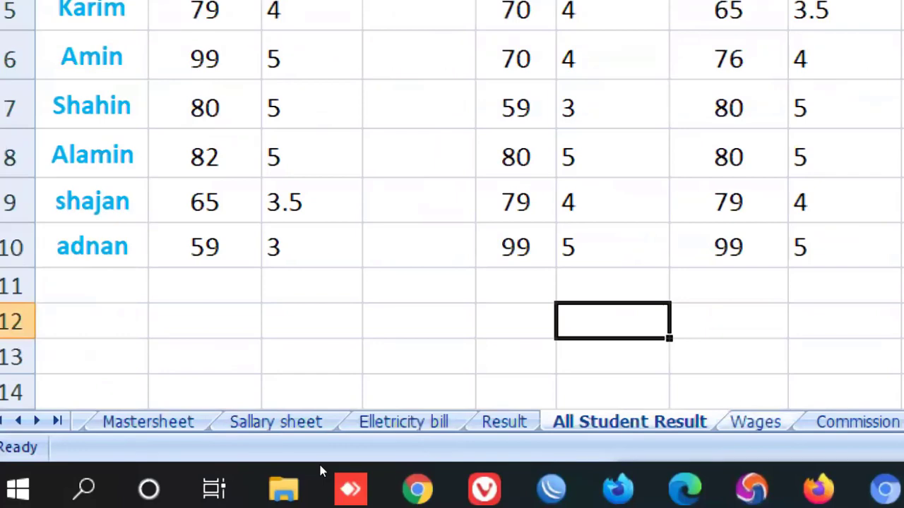
pyautogui.hotkey('ctrl', 'pagedown')
pyautogui.hotkey('ctrl', 'pagedown')
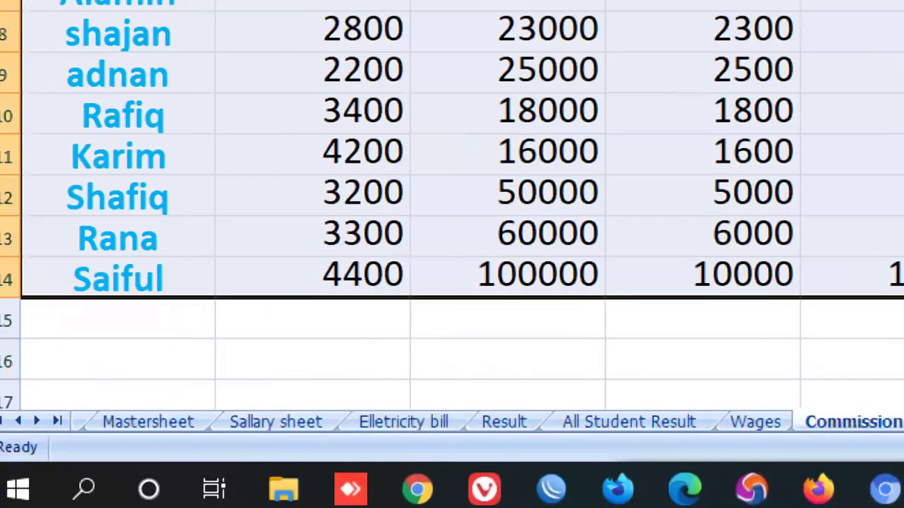
pyautogui.hotkey('ctrl', 'pageup')
pyautogui.hotkey('ctrl', 'pageup')
pyautogui.hotkey('ctrl', 'pageup')
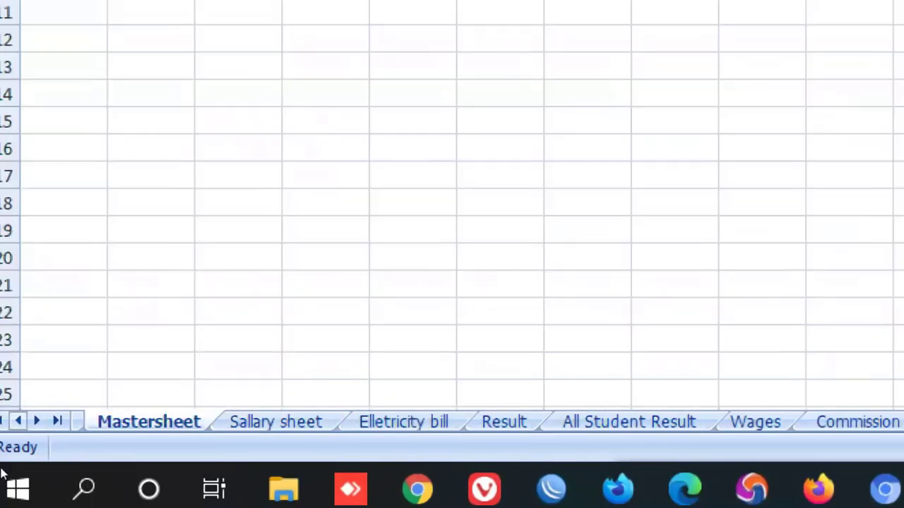
pyautogui.click(18, 421)
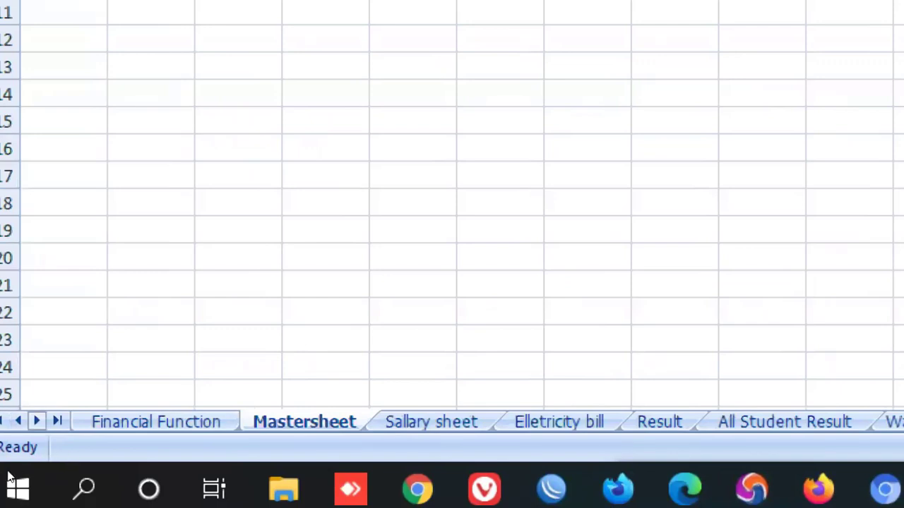
pyautogui.hotkey('ctrl', 'pageup')
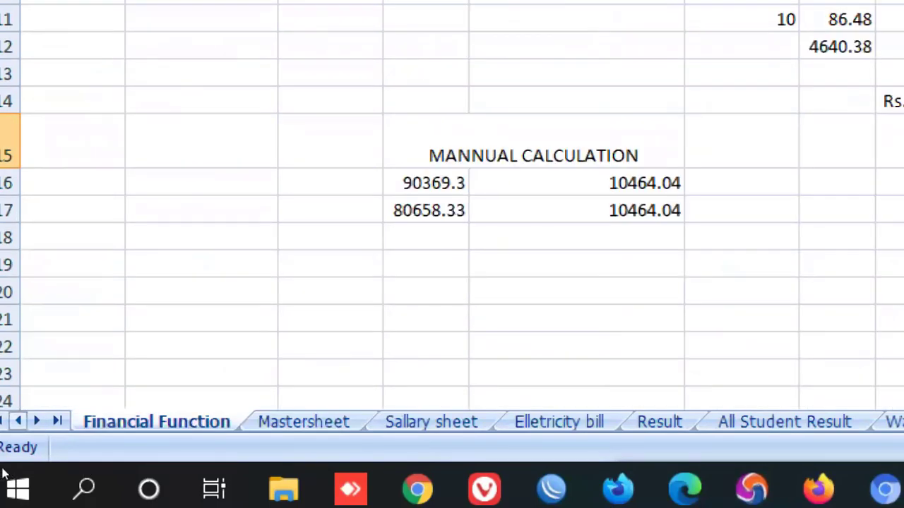
pyautogui.hotkey('ctrl', 'pagedown')
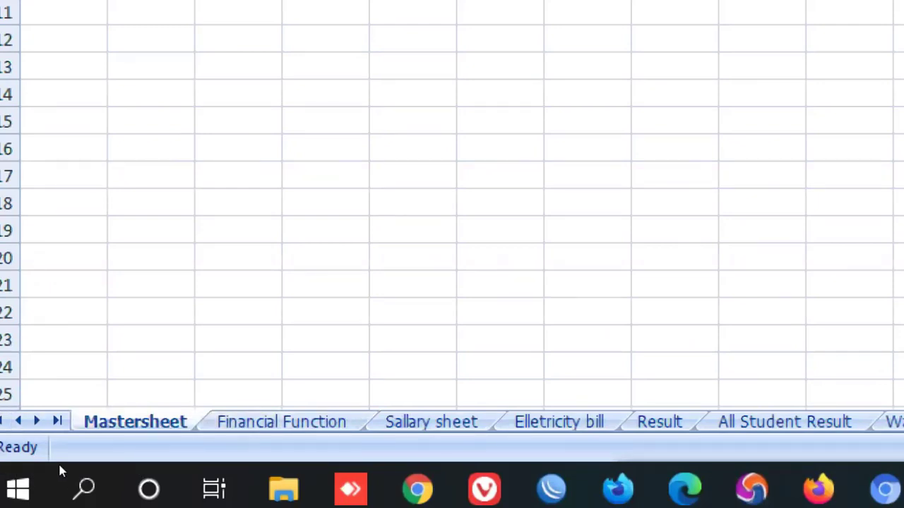
pyautogui.hotkey('ctrl', 'pagedown')
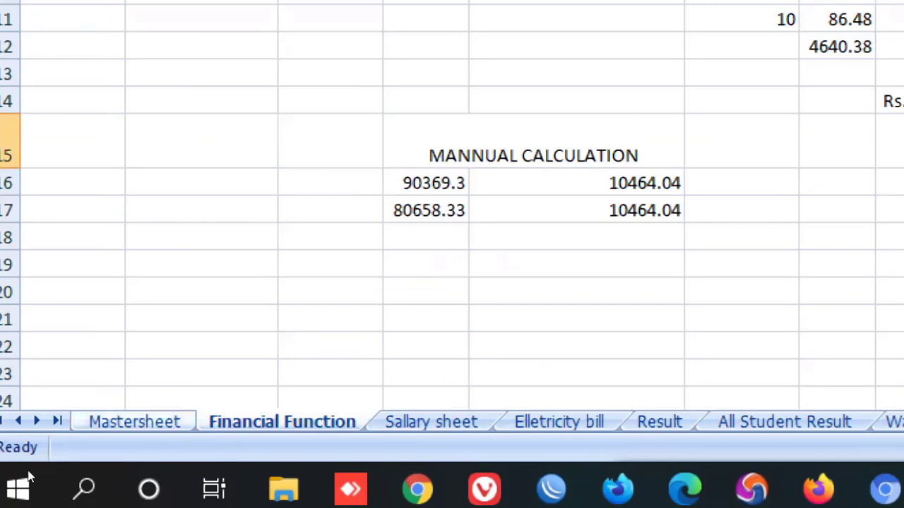
pyautogui.hotkey('ctrl', 'pageup')
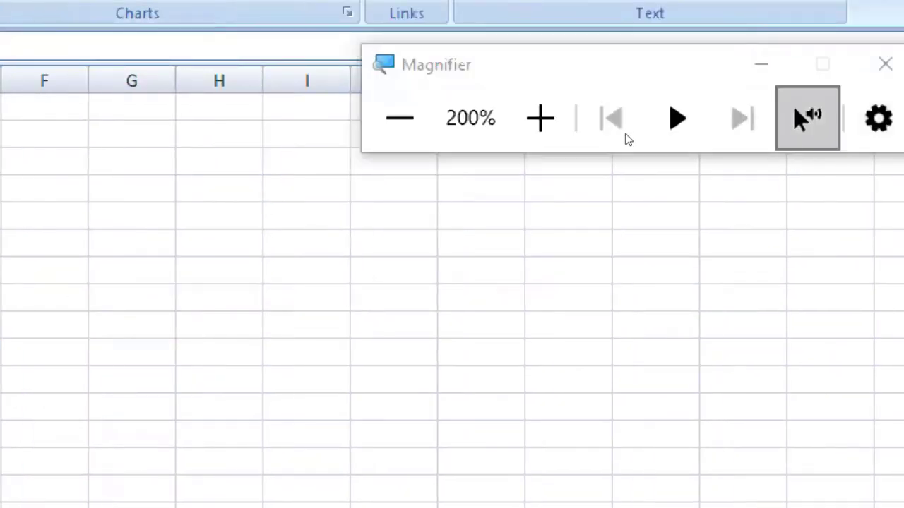
# Step: Reset magnification to 100%, move the Magnifier toolbar aside, and select the whole Mastersheet
pyautogui.click(402, 135)
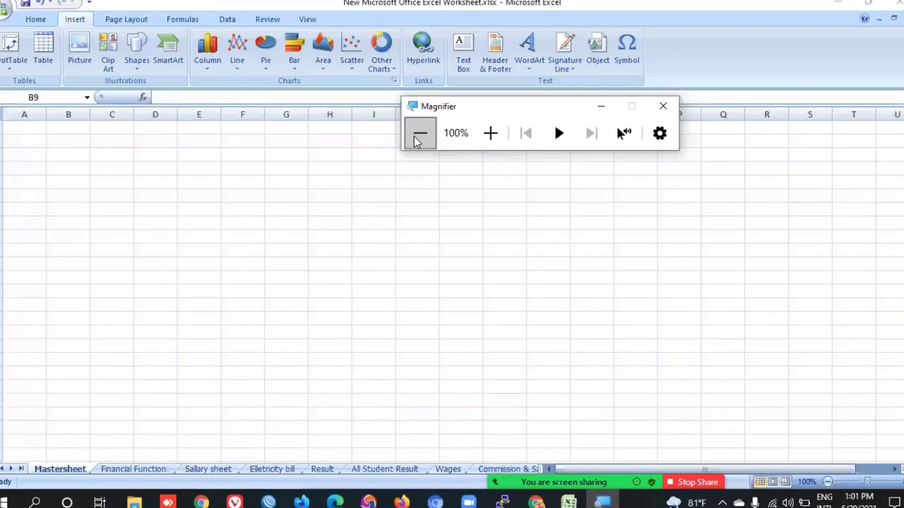
pyautogui.moveTo(493, 116); pyautogui.dragTo(678, 120)
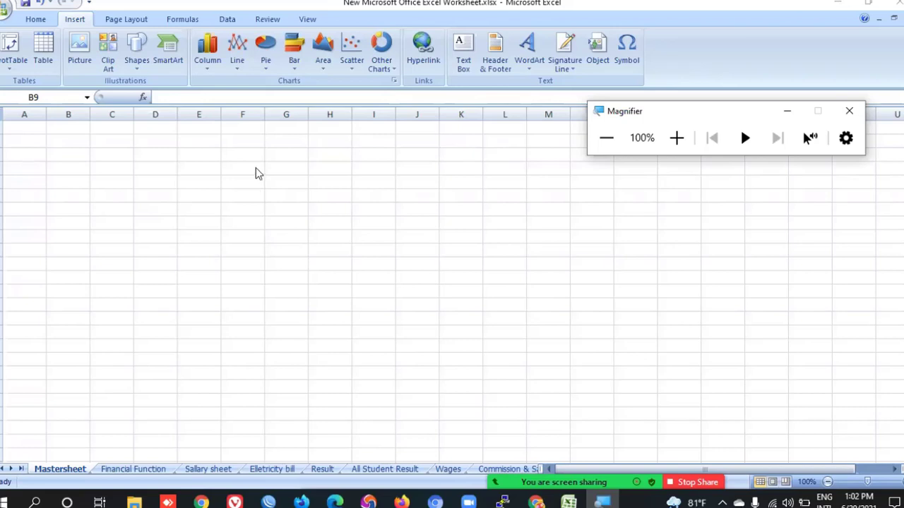
pyautogui.click(133, 53)
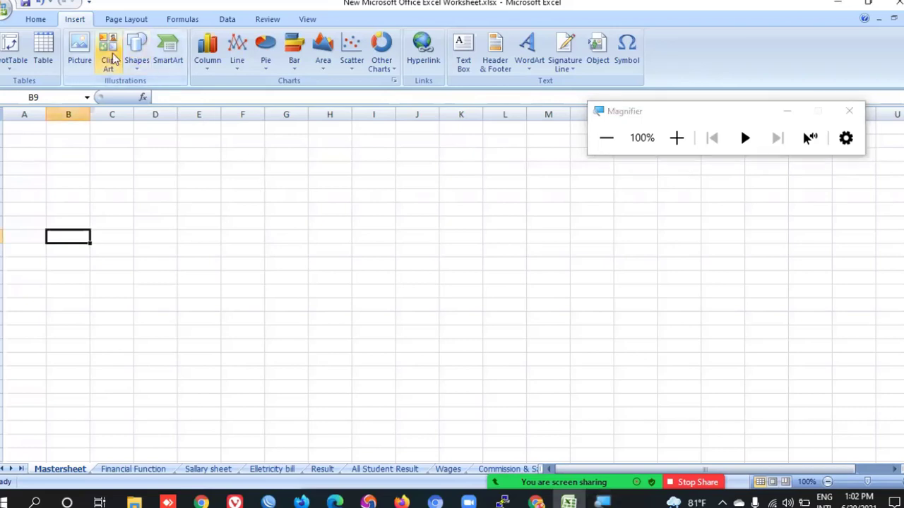
pyautogui.hotkey('ctrl', 'a')
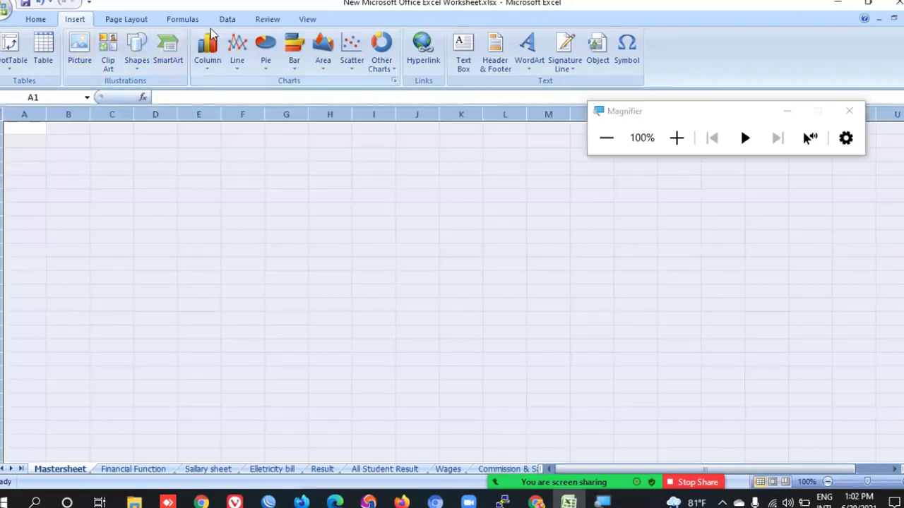
pyautogui.click(228, 20)
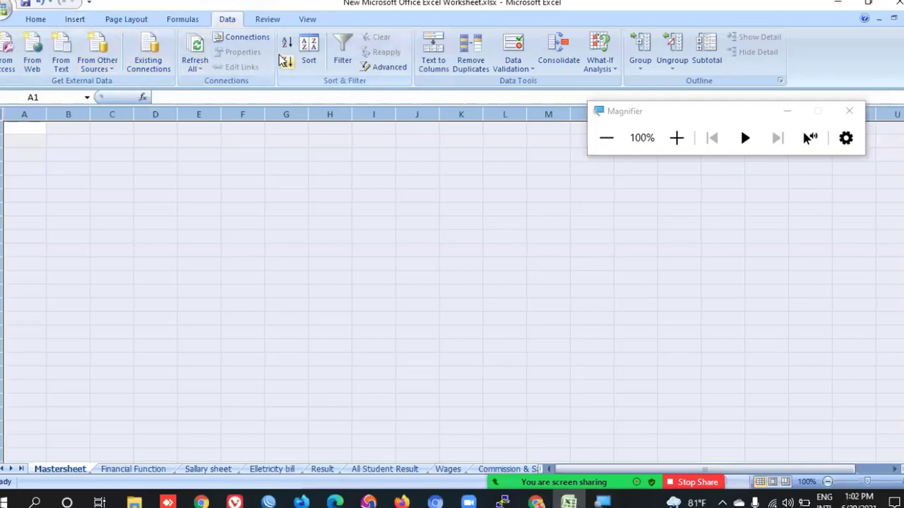
# Step: Hide the Mastersheet's gridlines from the View tab
pyautogui.click(308, 19)
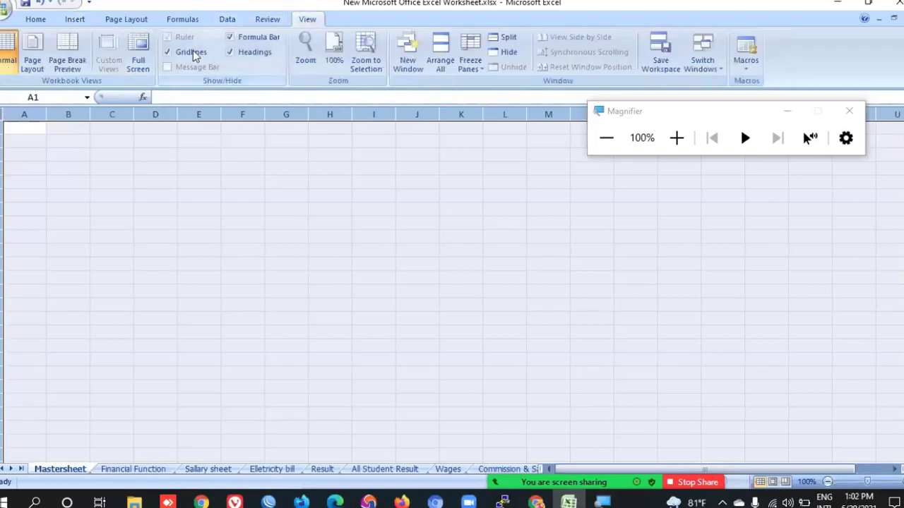
pyautogui.click(167, 53)
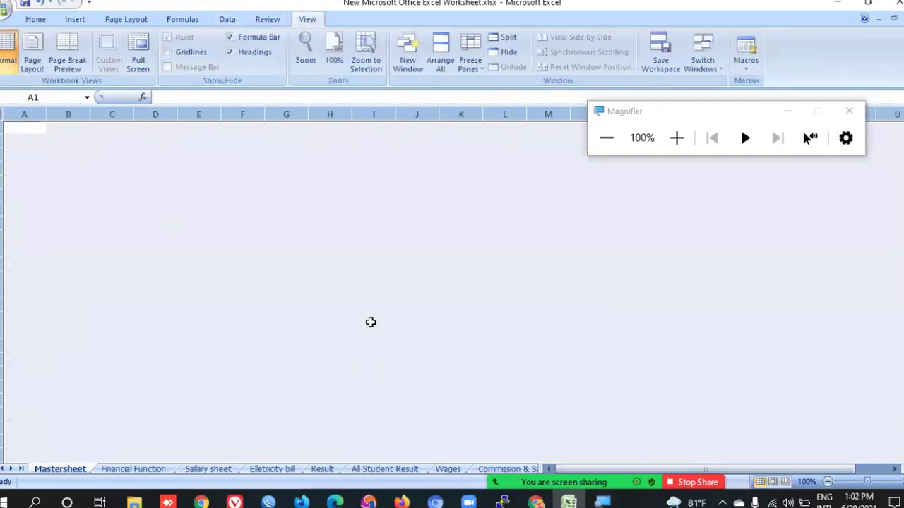
pyautogui.click(156, 178)
# Step: Try out various cells and ranges, finally selecting the block for the title box
pyautogui.moveTo(127, 158)
pyautogui.mouseDown()
pyautogui.moveTo(378, 308)
pyautogui.moveTo(498, 303)
pyautogui.mouseUp()
pyautogui.click(498, 303)
pyautogui.moveTo(89, 166); pyautogui.dragTo(511, 357)
pyautogui.click(579, 336)
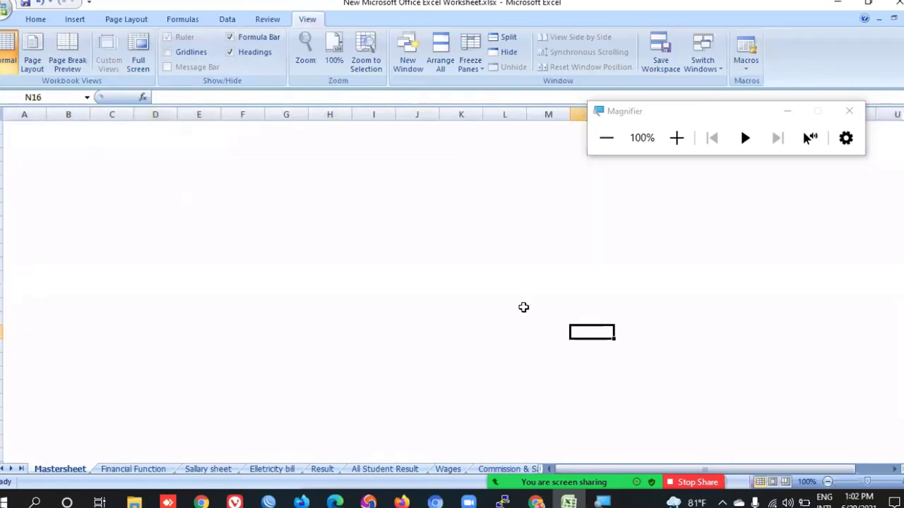
pyautogui.moveTo(137, 151); pyautogui.dragTo(159, 254)
pyautogui.click(247, 182)
pyautogui.click(299, 182)
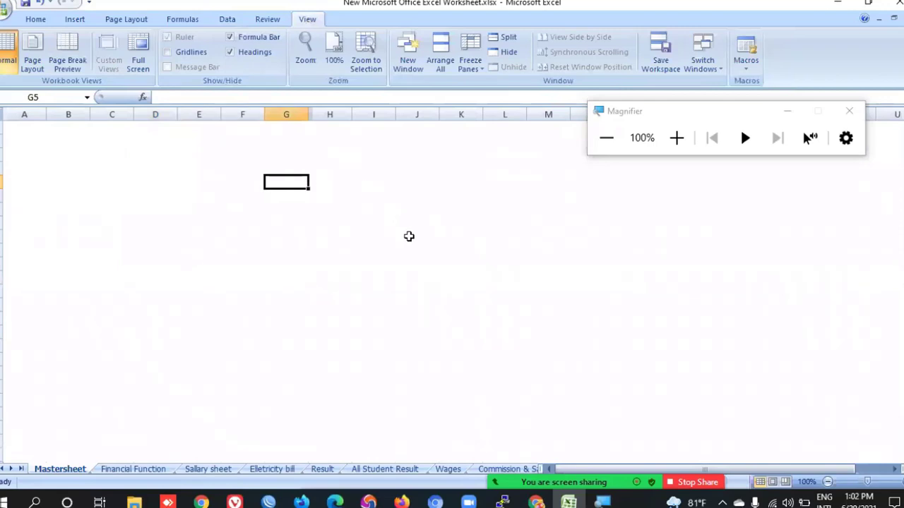
pyautogui.click(409, 236)
pyautogui.click(345, 262)
pyautogui.click(134, 170)
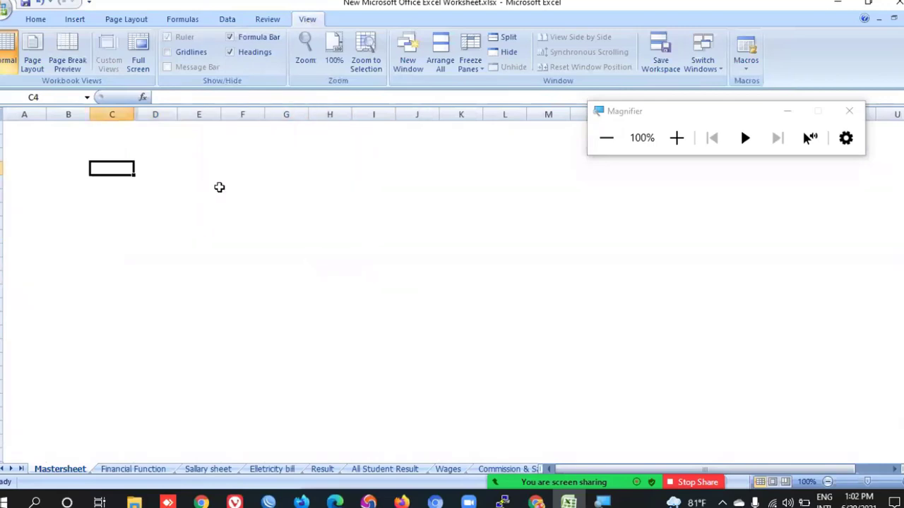
pyautogui.click(257, 174)
pyautogui.click(385, 195)
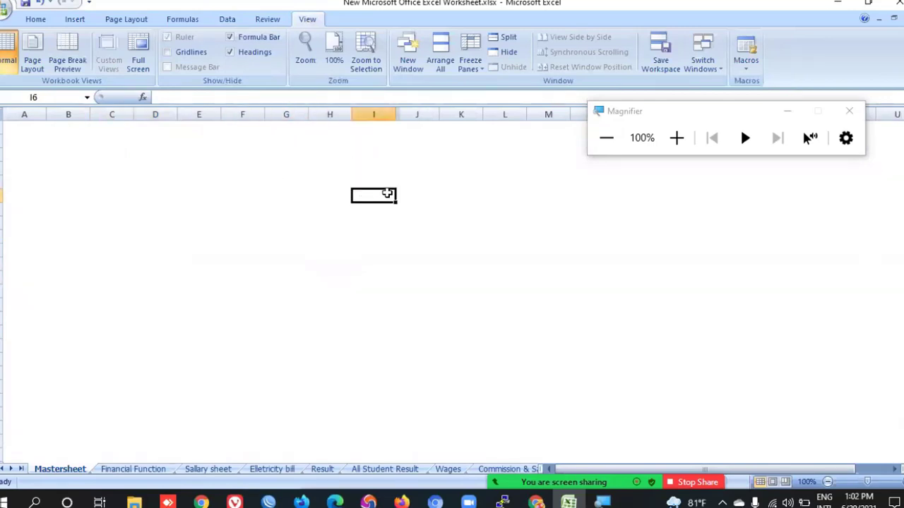
pyautogui.click(228, 204)
pyautogui.click(361, 250)
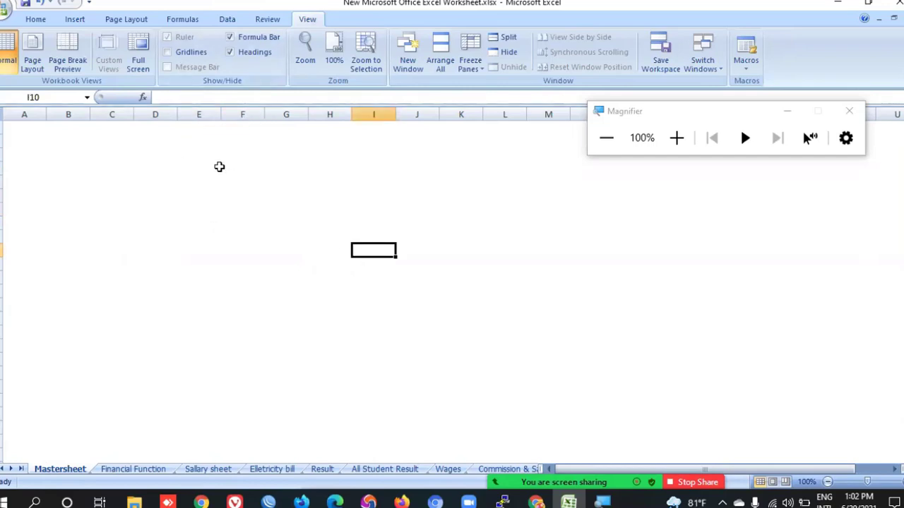
pyautogui.moveTo(215, 161)
pyautogui.mouseDown()
pyautogui.moveTo(384, 300)
pyautogui.moveTo(548, 370)
pyautogui.mouseUp()
# Step: Frame the block with a thick box border instead of All Borders, then select its top rows
pyautogui.click(74, 19)
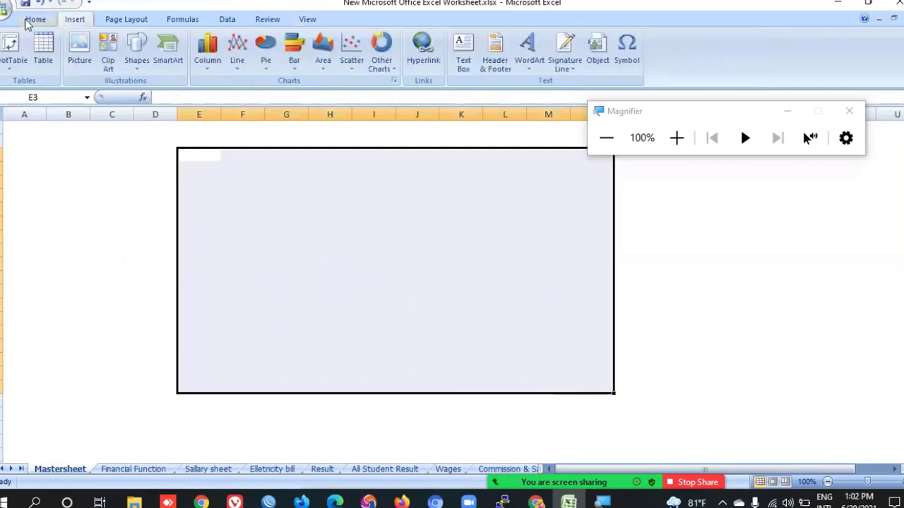
pyautogui.click(36, 19)
pyautogui.click(170, 62)
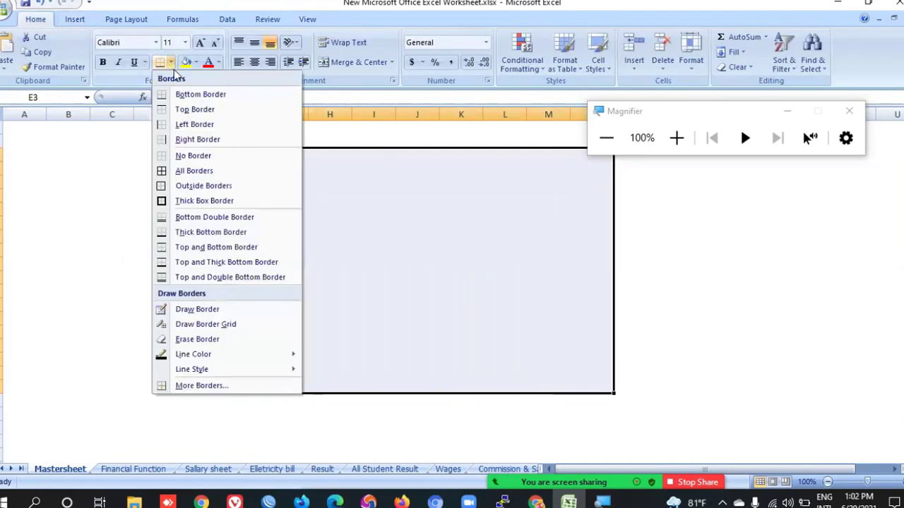
pyautogui.click(194, 170)
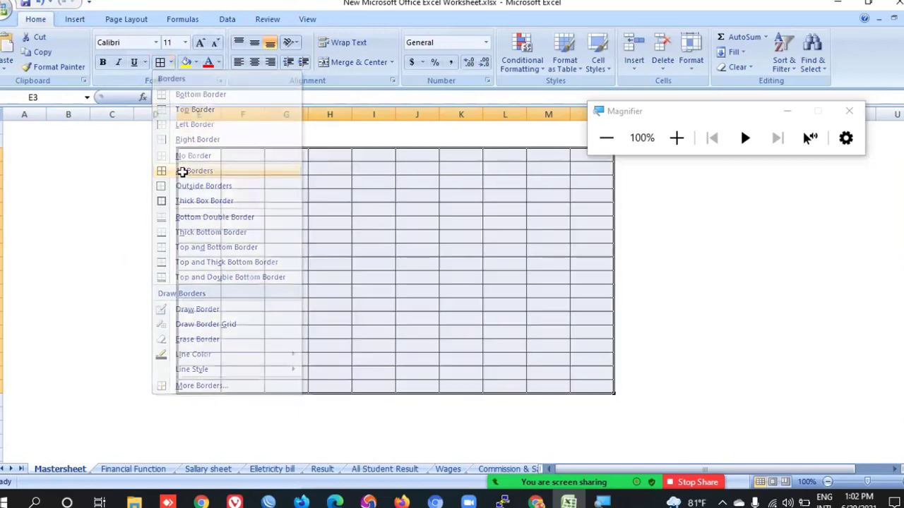
pyautogui.hotkey('ctrl', 'z')
pyautogui.click(170, 63)
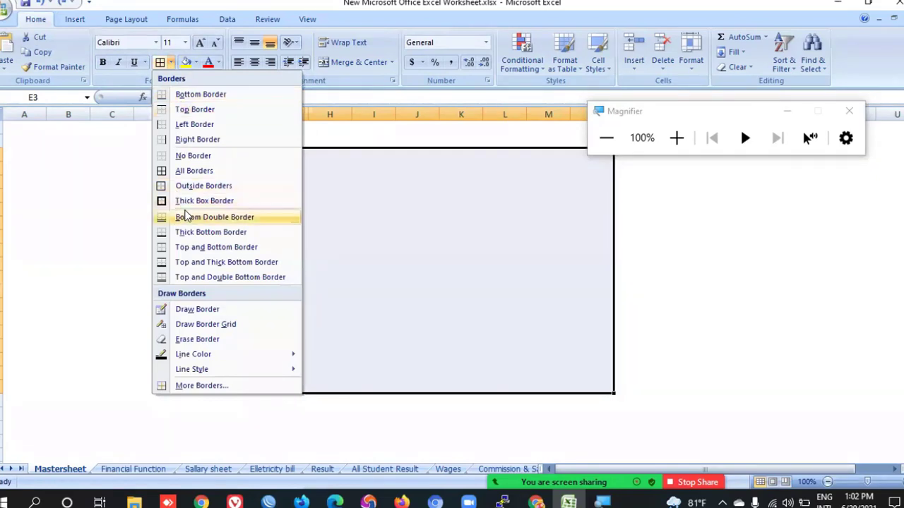
pyautogui.click(183, 201)
pyautogui.click(322, 240)
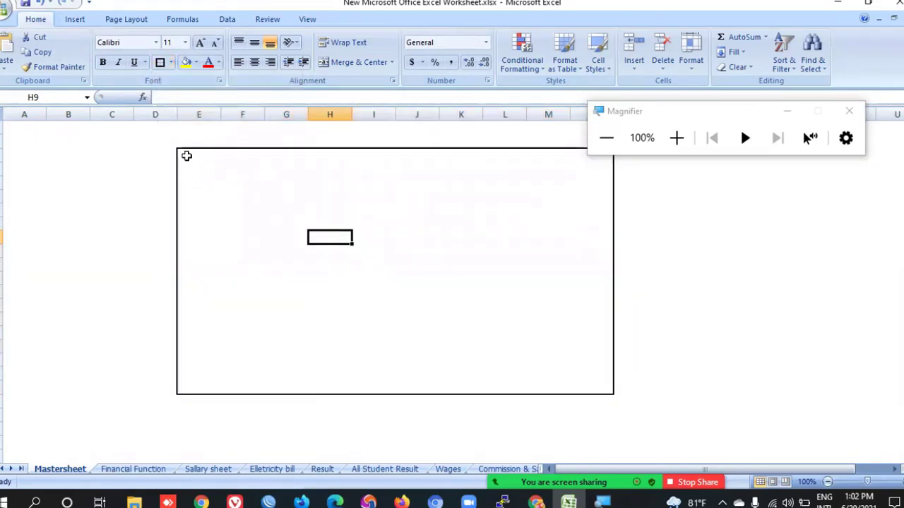
pyautogui.moveTo(186, 154)
pyautogui.mouseDown()
pyautogui.moveTo(541, 209)
pyautogui.moveTo(591, 185)
pyautogui.mouseUp()
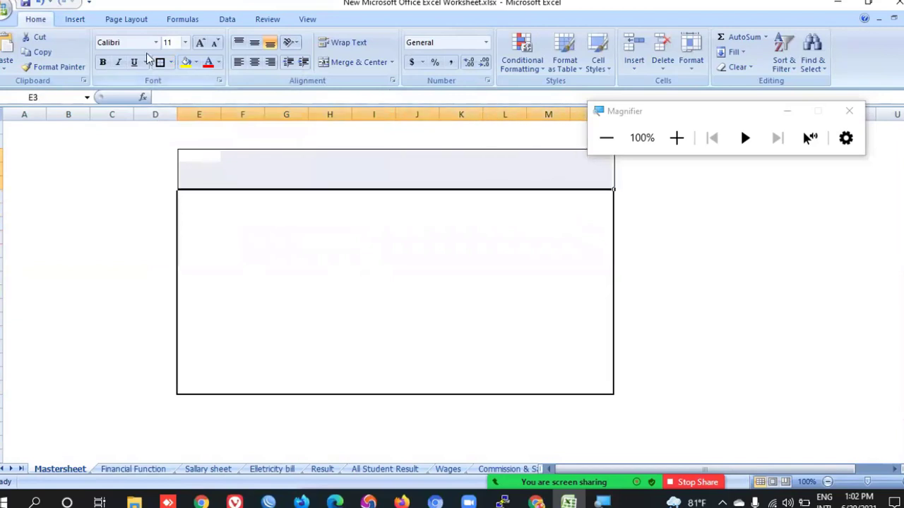
# Step: Merge and centre E3:N4 across the top of the box into a single title cell
pyautogui.click(373, 169)
pyautogui.press('Down')
pyautogui.press('Down')
pyautogui.press('Down')
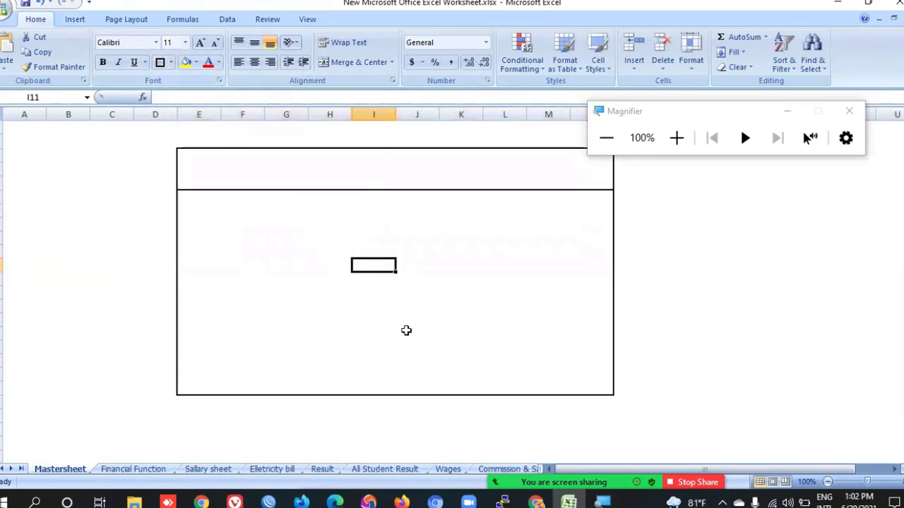
pyautogui.press('Down')
pyautogui.press('Down')
pyautogui.press('Down')
pyautogui.press('Right')
pyautogui.click(381, 171)
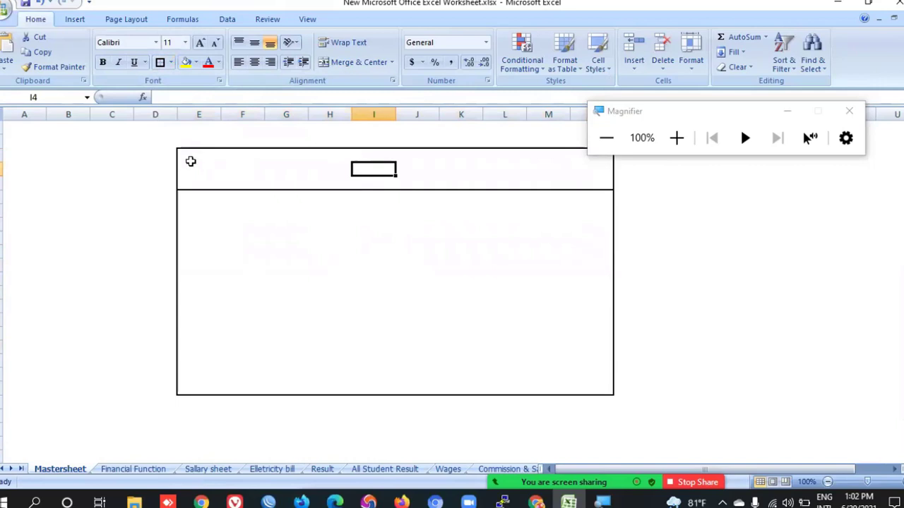
pyautogui.moveTo(189, 160); pyautogui.dragTo(601, 177)
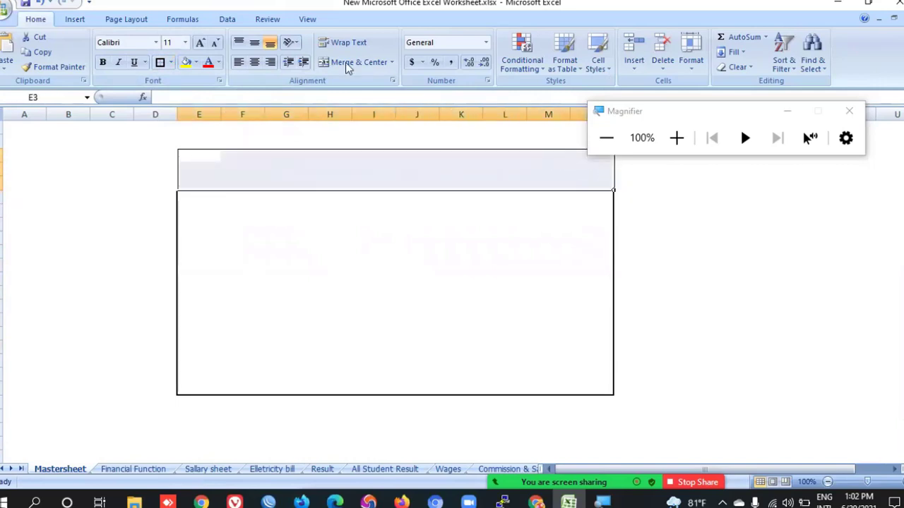
pyautogui.click(366, 66)
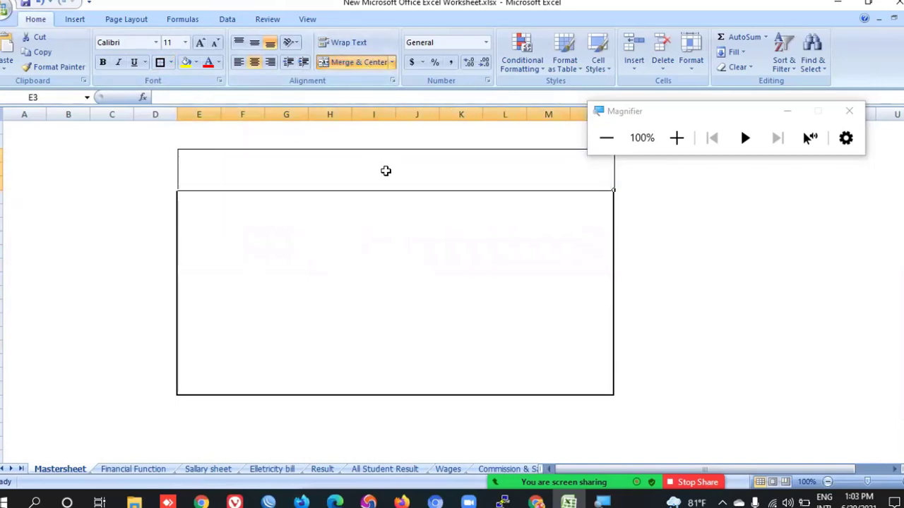
pyautogui.click(384, 247)
pyautogui.click(385, 176)
# Step: Enter 'FloraJannat Tutorial Point Sheet' in merged cell E3 and select the text
pyautogui.write('Flora')
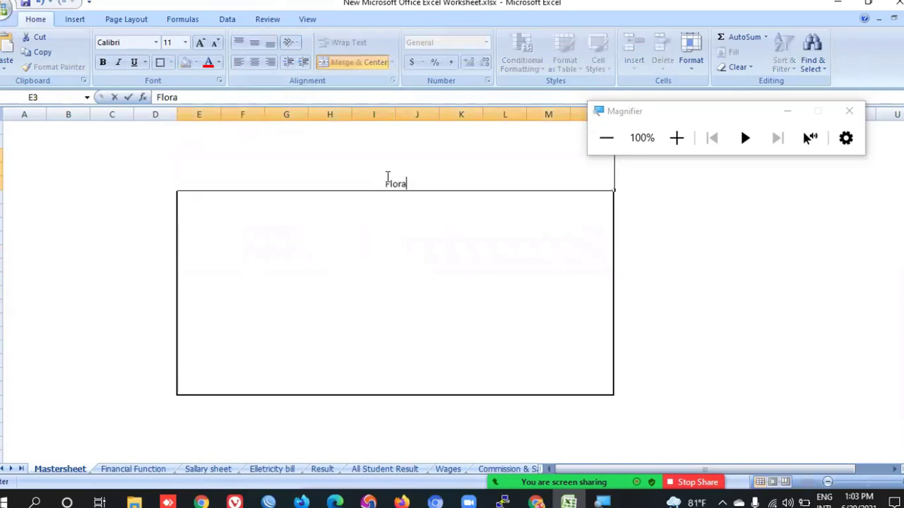
pyautogui.write('Jannat')
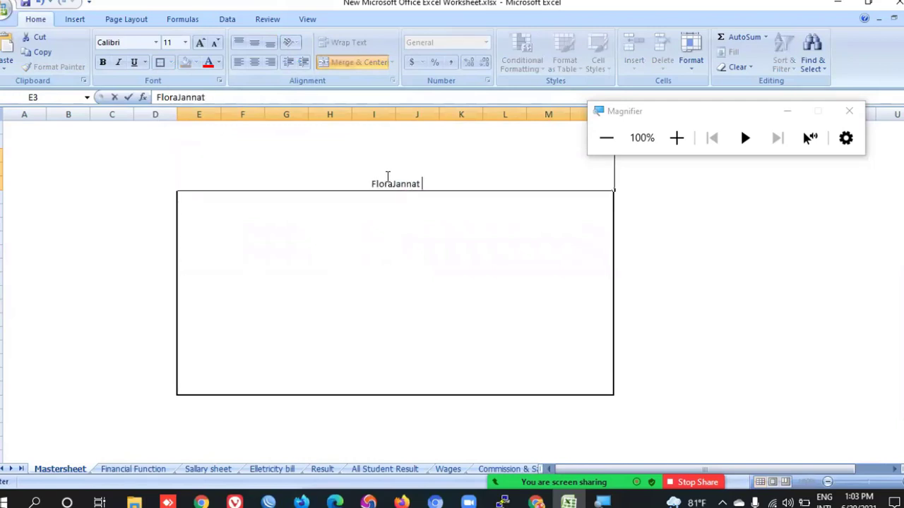
pyautogui.write(' Tuto')
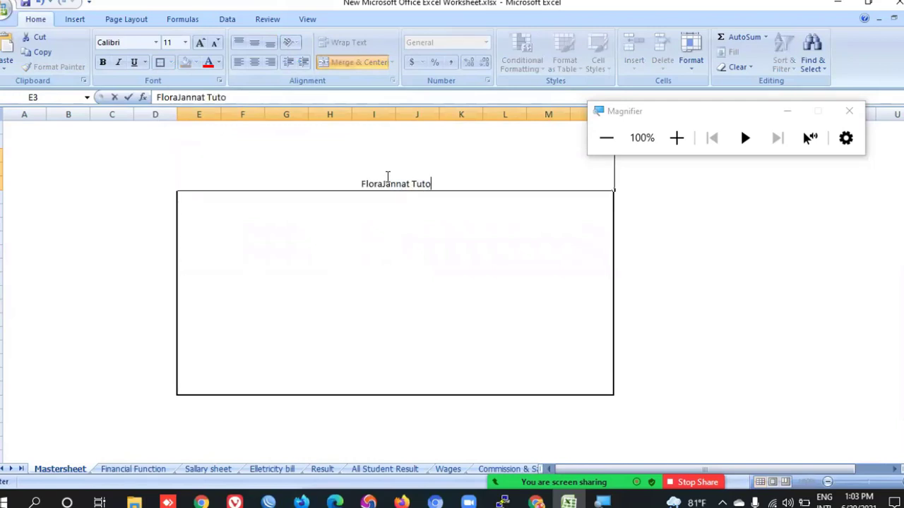
pyautogui.write('rial Point')
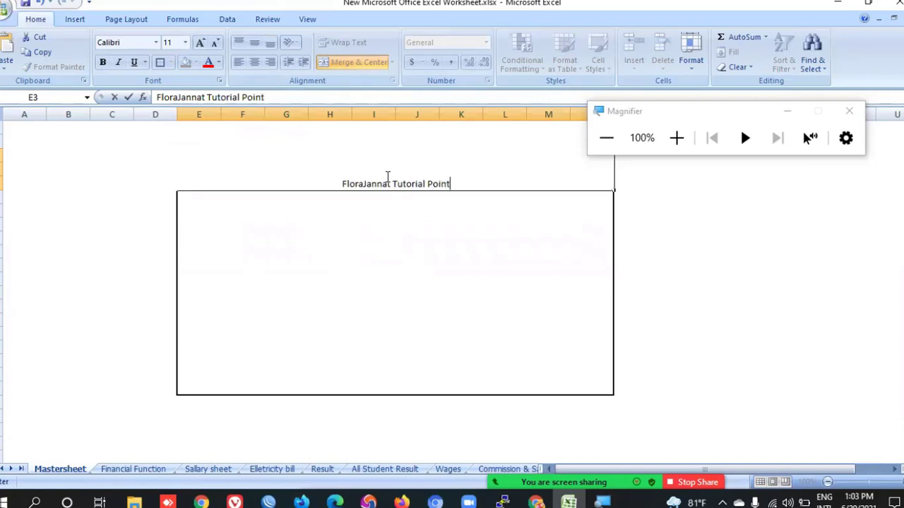
pyautogui.write(' Sh')
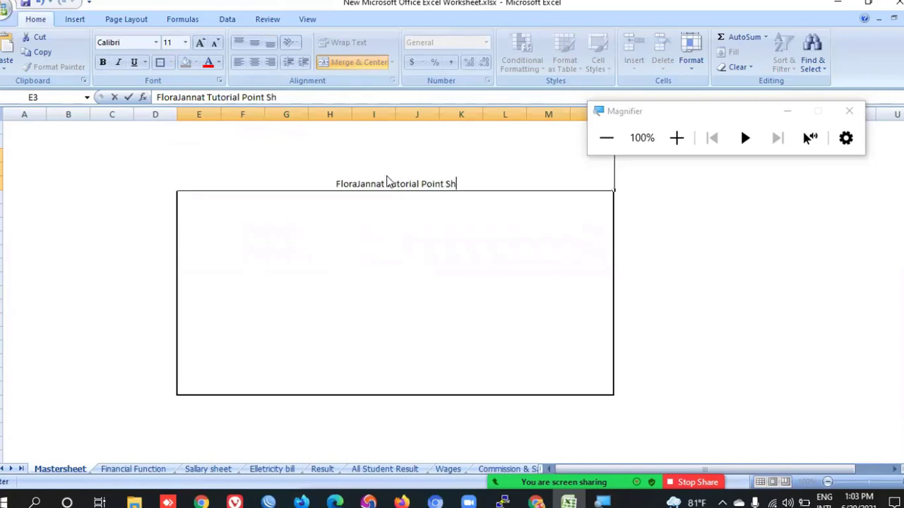
pyautogui.write('eet')
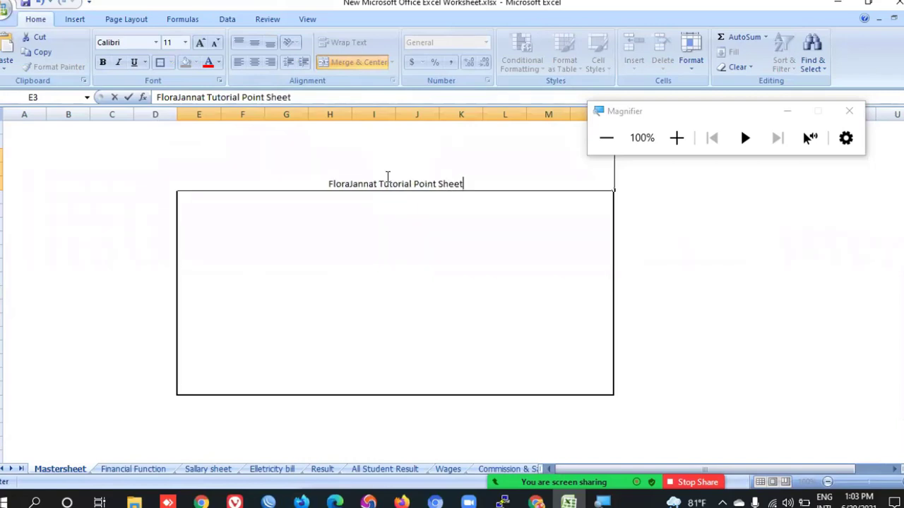
pyautogui.moveTo(470, 184); pyautogui.dragTo(329, 177)
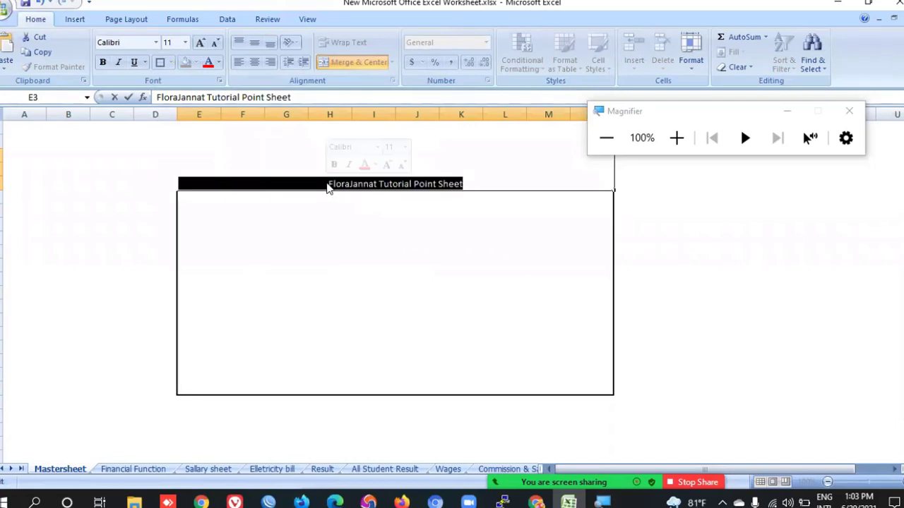
# Step: Make the title bold, 28 pt and purple, after briefly trying 36 pt
pyautogui.click(334, 165)
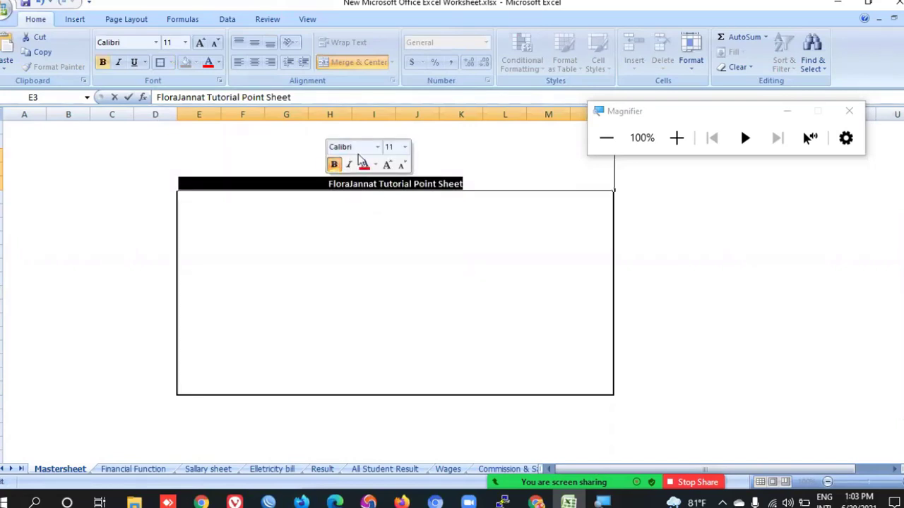
pyautogui.click(404, 147)
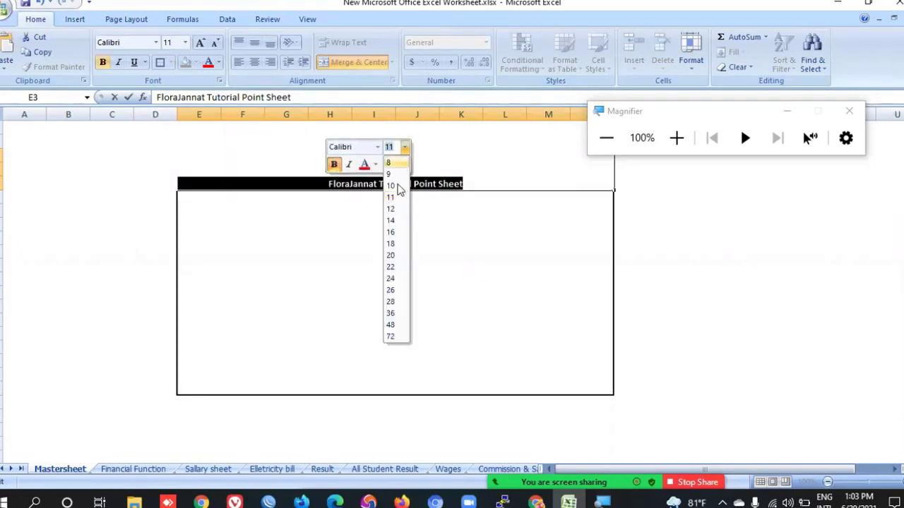
pyautogui.click(393, 313)
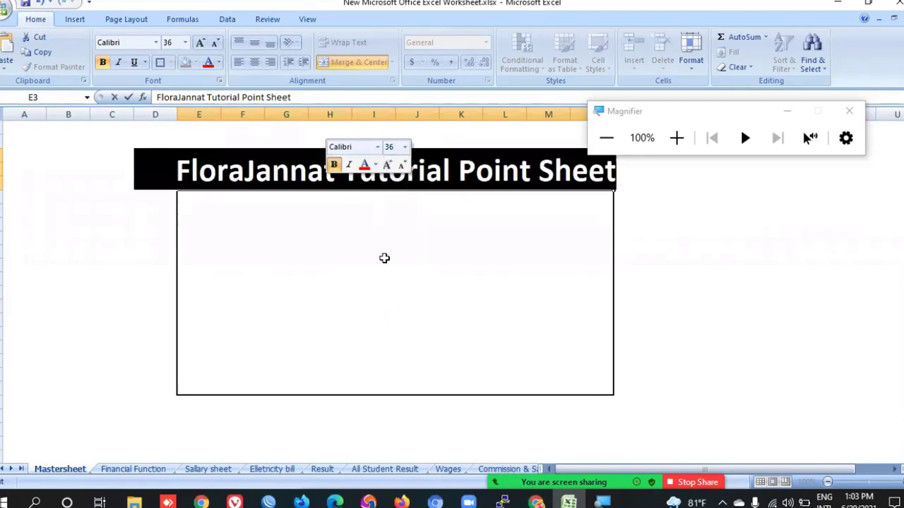
pyautogui.click(405, 147)
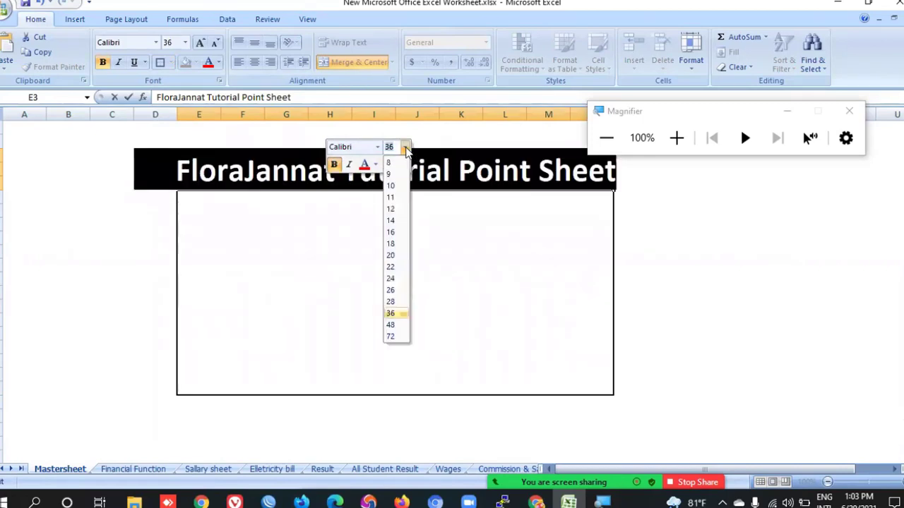
pyautogui.click(391, 297)
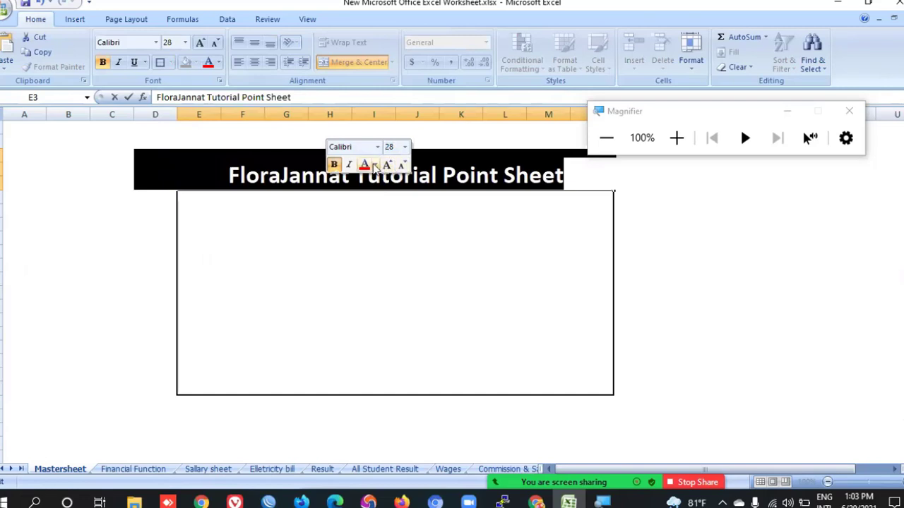
pyautogui.click(374, 165)
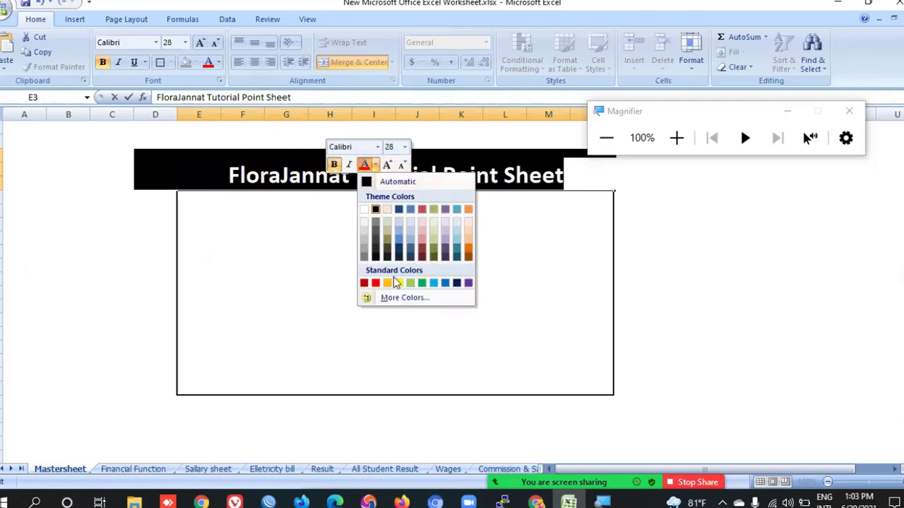
pyautogui.click(468, 283)
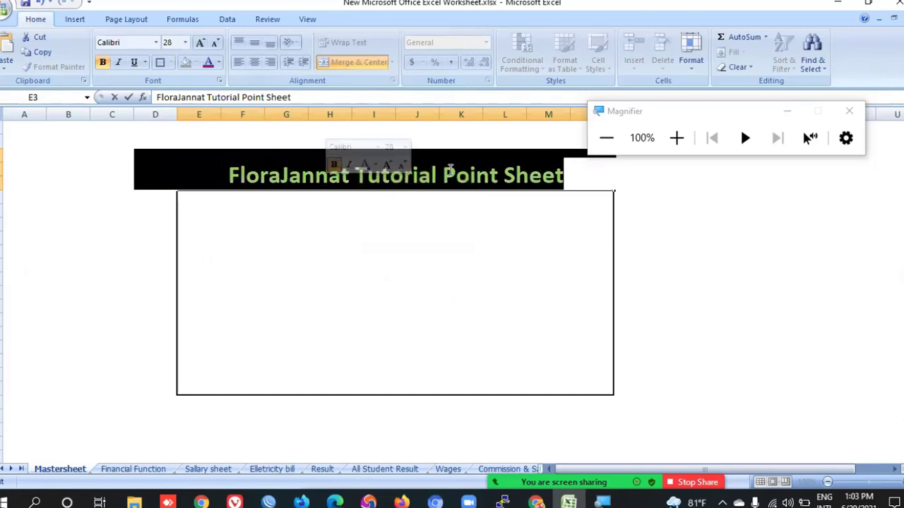
pyautogui.click(447, 176)
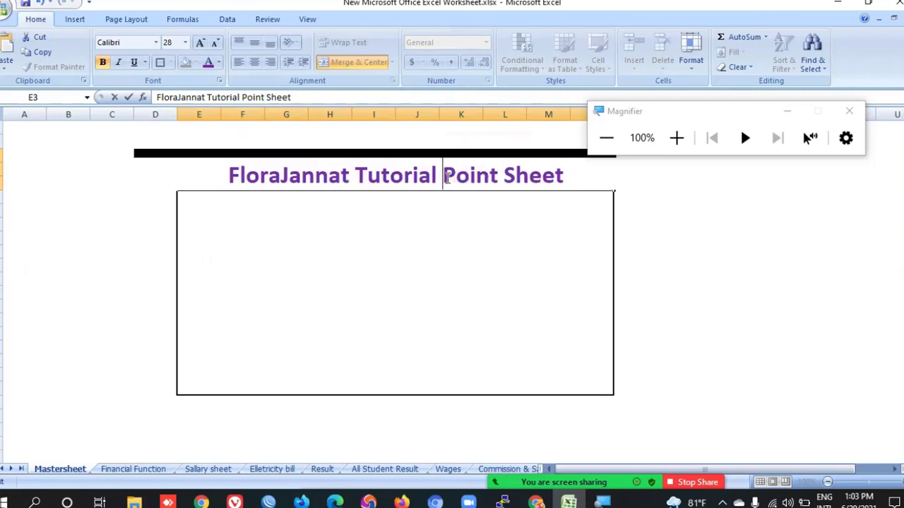
# Step: Centre the title vertically in merged cell E3 with Middle Align
pyautogui.moveTo(565, 188); pyautogui.dragTo(232, 174)
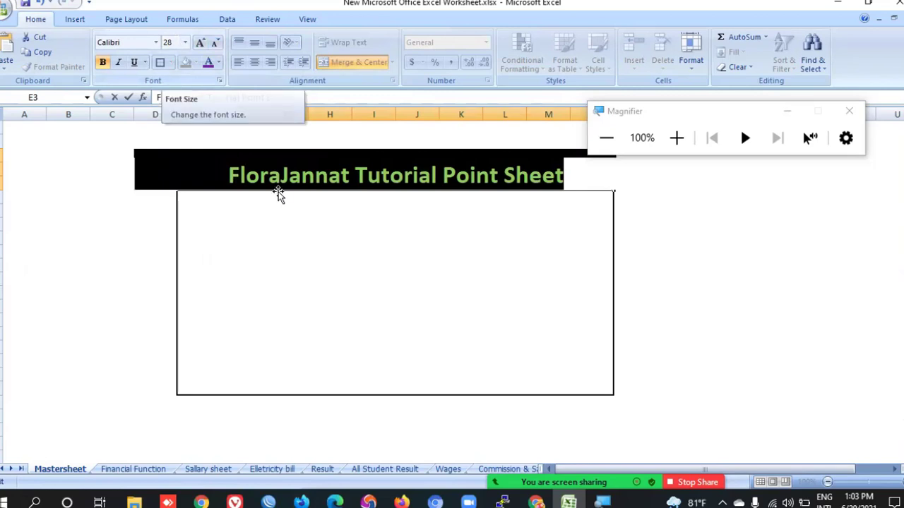
pyautogui.click(370, 282)
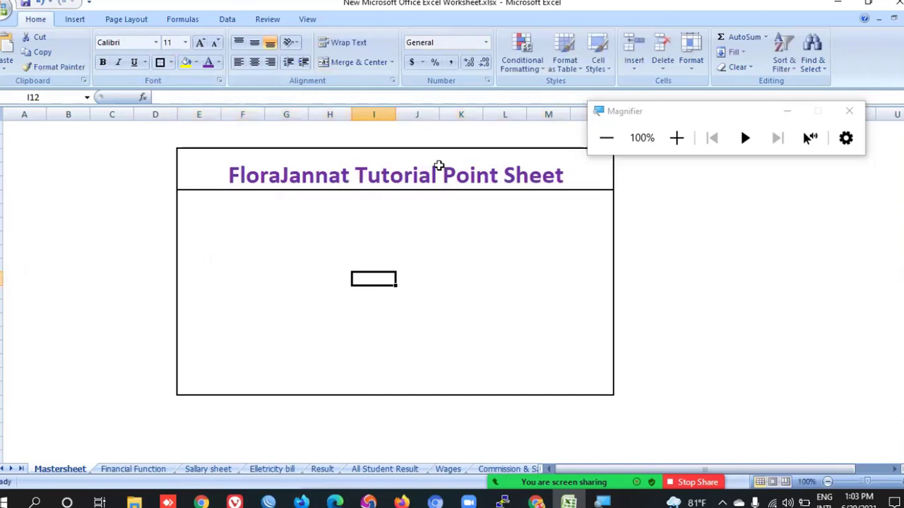
pyautogui.click(441, 167)
pyautogui.click(256, 47)
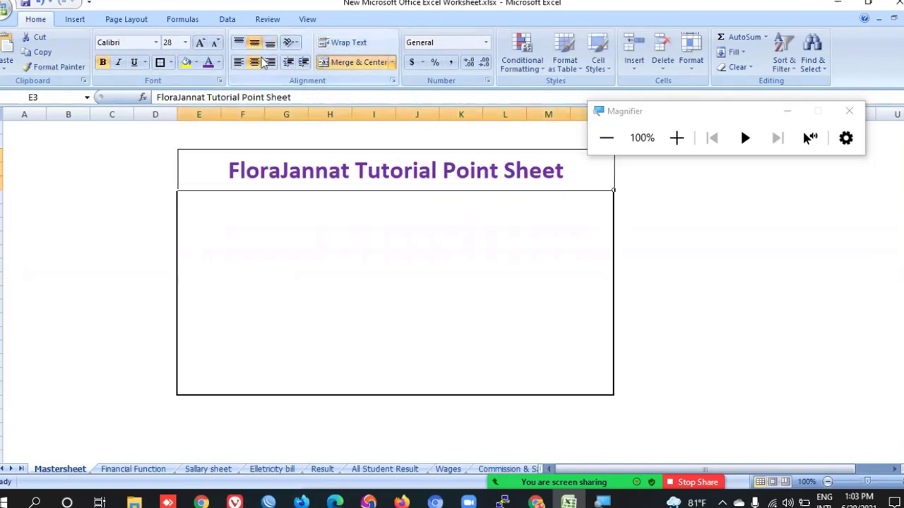
# Step: Deselect the purple title cell and open the Shapes gallery from the Insert ribbon
pyautogui.click(334, 306)
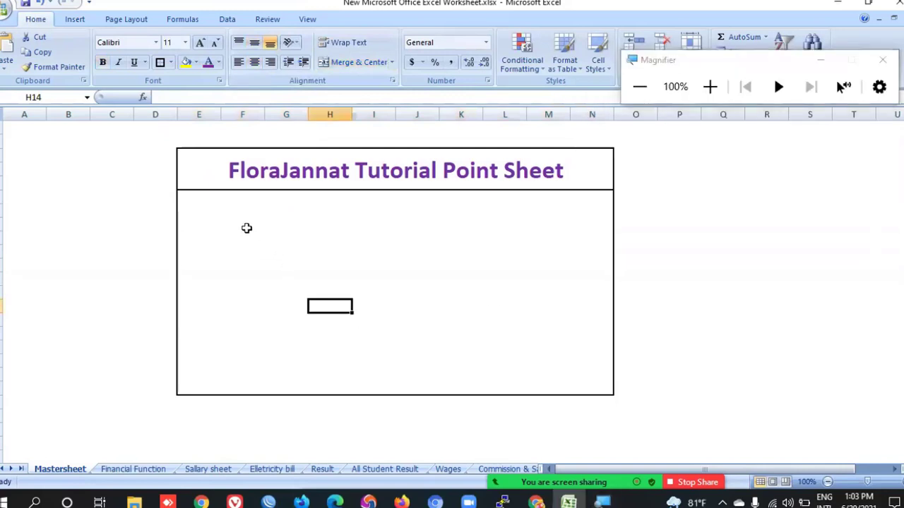
pyautogui.click(75, 19)
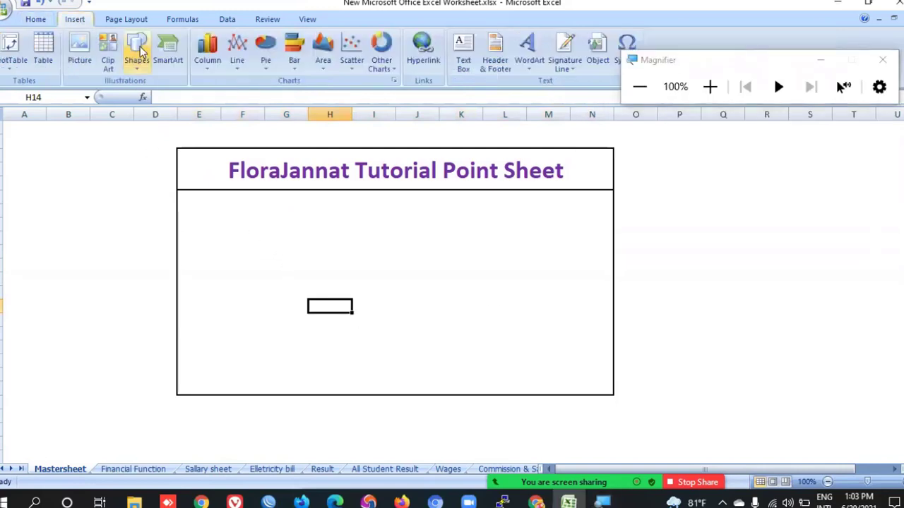
pyautogui.click(137, 63)
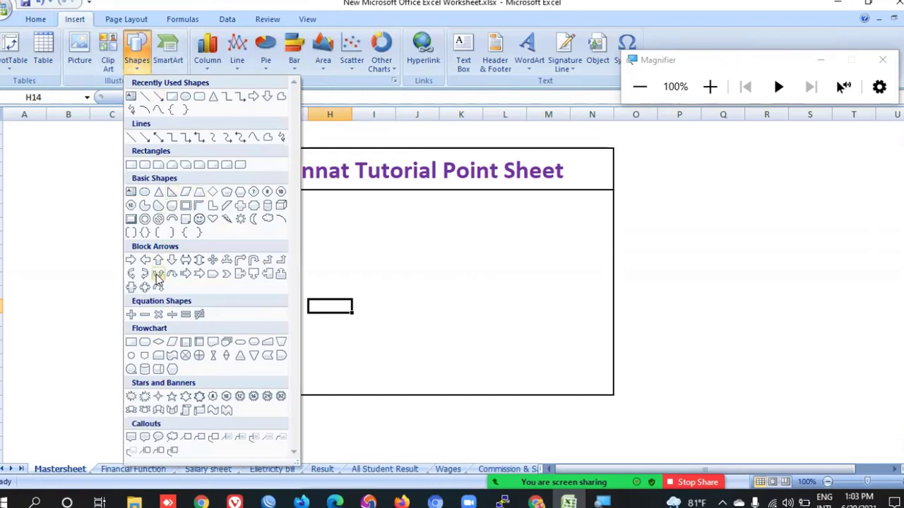
# Step: Draw a rounded rectangle below the title and copy it into a row of three
pyautogui.click(145, 165)
pyautogui.moveTo(201, 210); pyautogui.dragTo(321, 259)
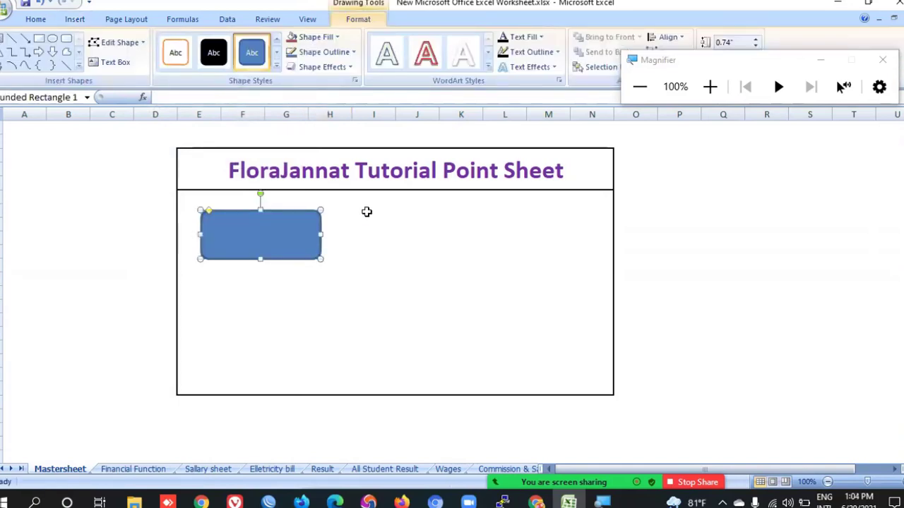
pyautogui.hotkey('ctrl', 'd')
pyautogui.moveTo(244, 253)
pyautogui.mouseDown()
pyautogui.moveTo(377, 237)
pyautogui.moveTo(504, 240)
pyautogui.moveTo(537, 229)
pyautogui.moveTo(518, 228)
pyautogui.mouseUp()
pyautogui.hotkey('ctrl', 'd')
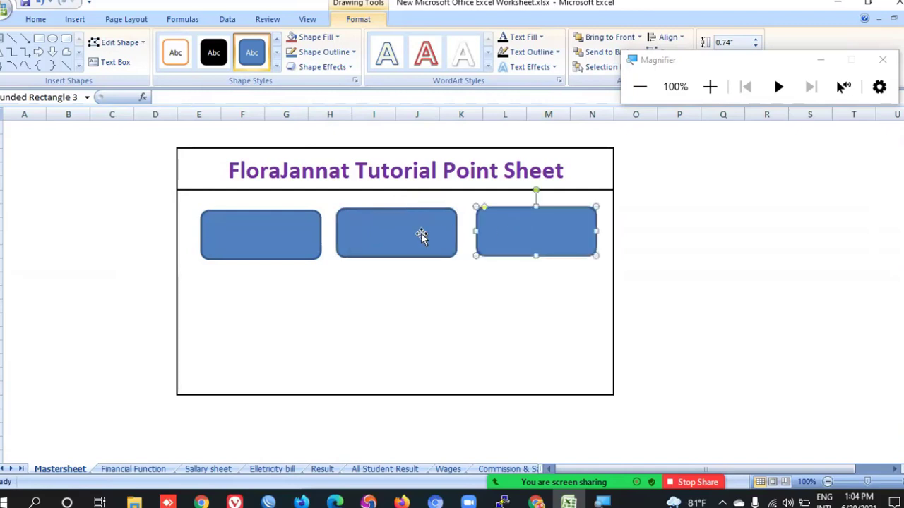
# Step: Duplicate the three top rectangles as a second row below and nudge it into place
pyautogui.click(422, 236)
pyautogui.keyDown('shift'); pyautogui.click(283, 240); pyautogui.keyUp('shift')
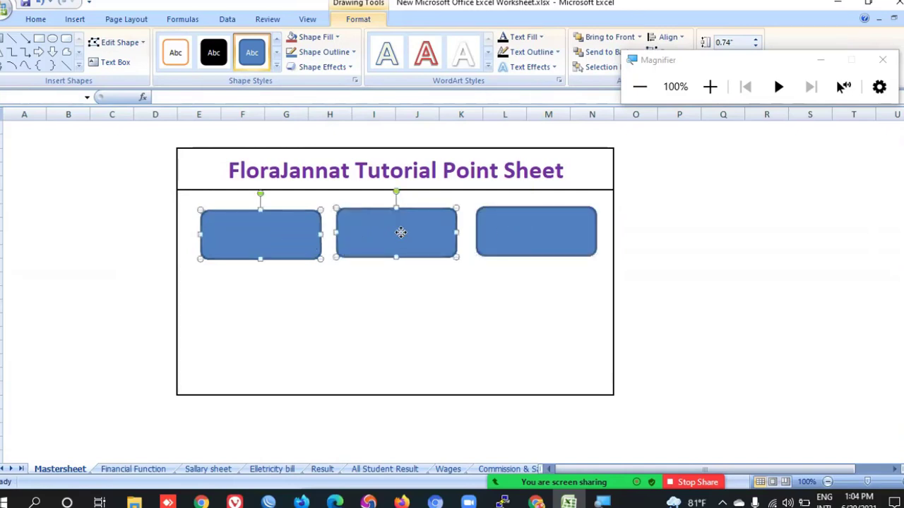
pyautogui.click(558, 236)
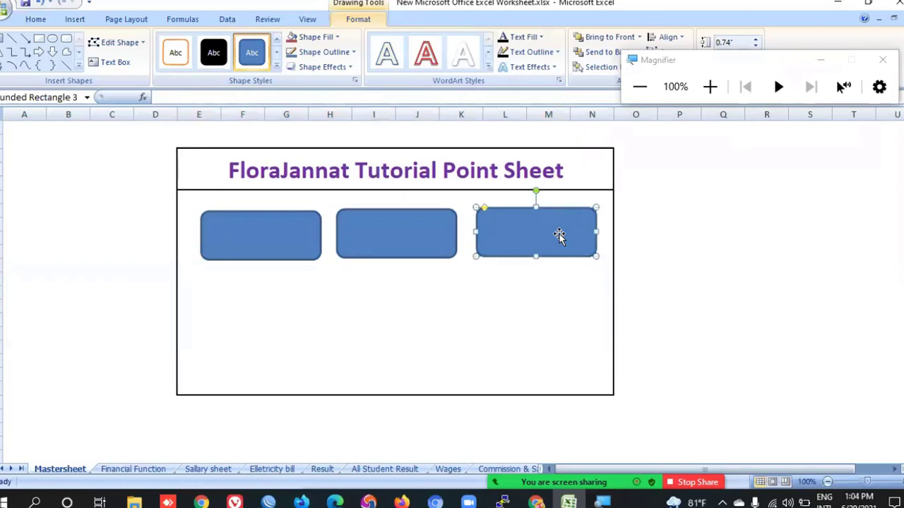
pyautogui.click(383, 242)
pyautogui.click(511, 235)
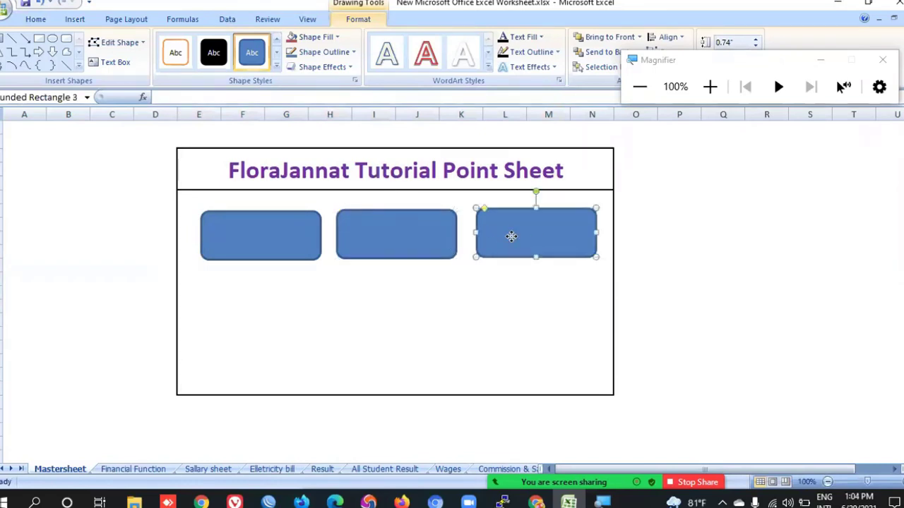
pyautogui.click(280, 248)
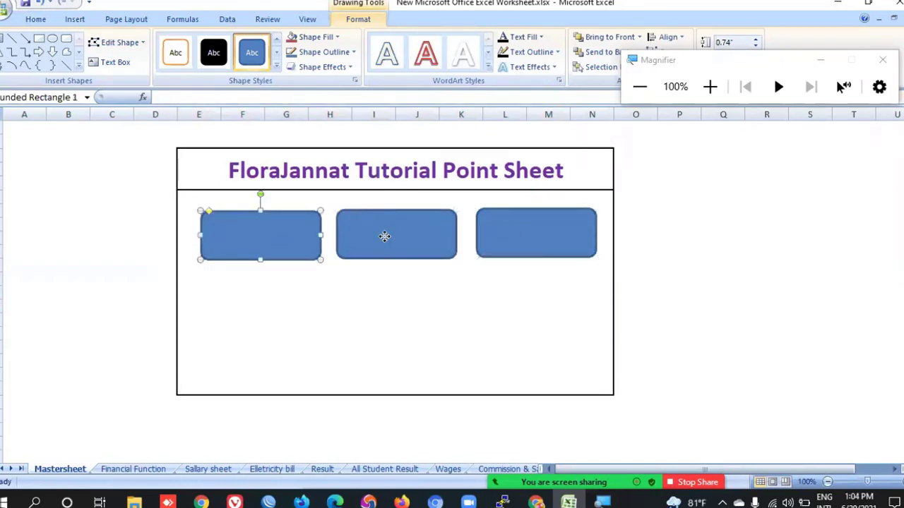
pyautogui.keyDown('shift'); pyautogui.click(384, 236); pyautogui.keyUp('shift')
pyautogui.keyDown('shift'); pyautogui.click(501, 229); pyautogui.keyUp('shift')
pyautogui.hotkey('ctrl', 'd')
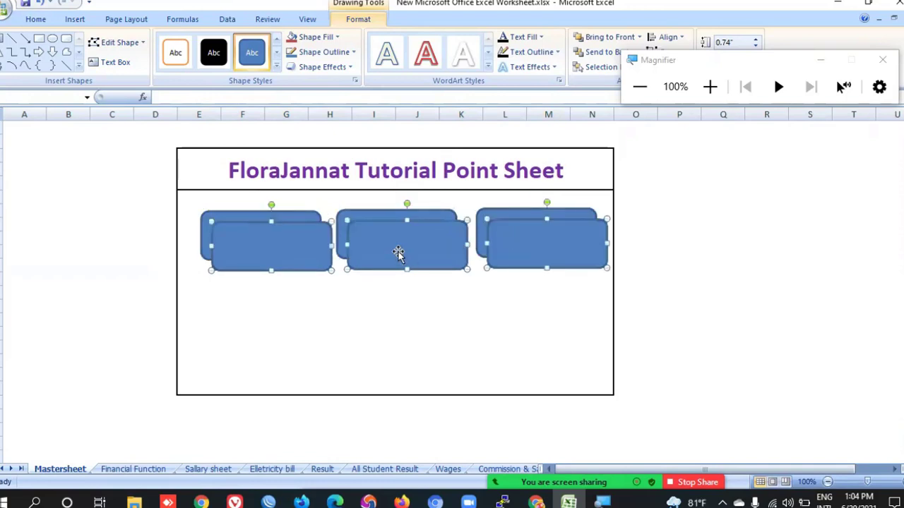
pyautogui.moveTo(398, 252); pyautogui.dragTo(391, 314)
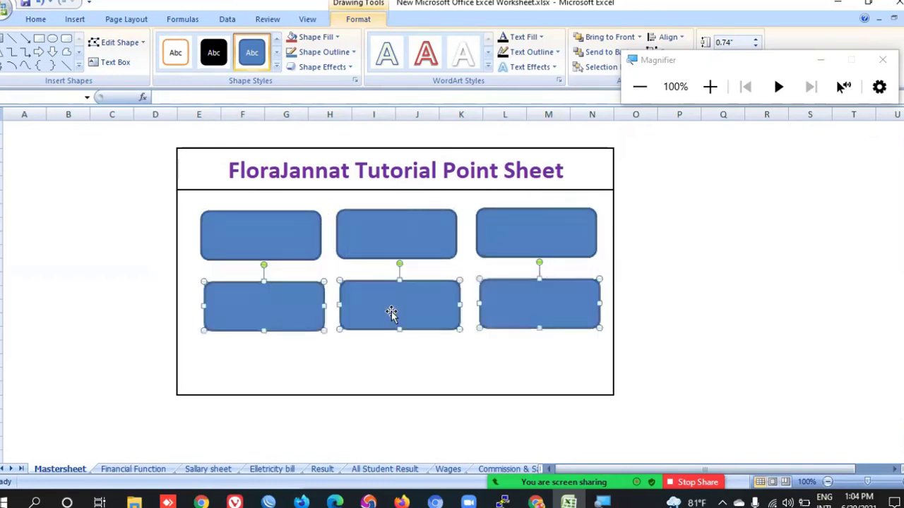
pyautogui.press('Left')
pyautogui.press('Left')
pyautogui.press('Left')
pyautogui.press('Left')
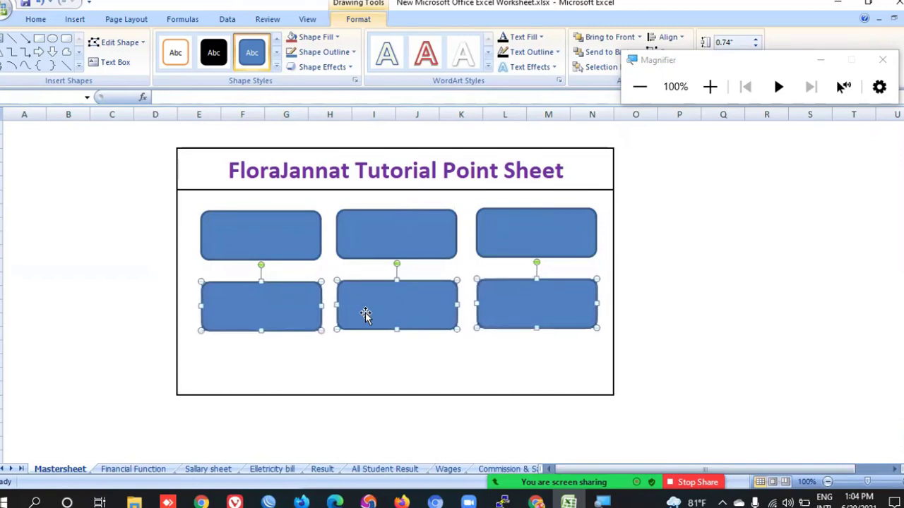
pyautogui.press('Down')
pyautogui.press('Down')
pyautogui.press('Down')
pyautogui.press('Down')
pyautogui.press('Down')
pyautogui.press('Down')
pyautogui.press('Down')
pyautogui.press('Down')
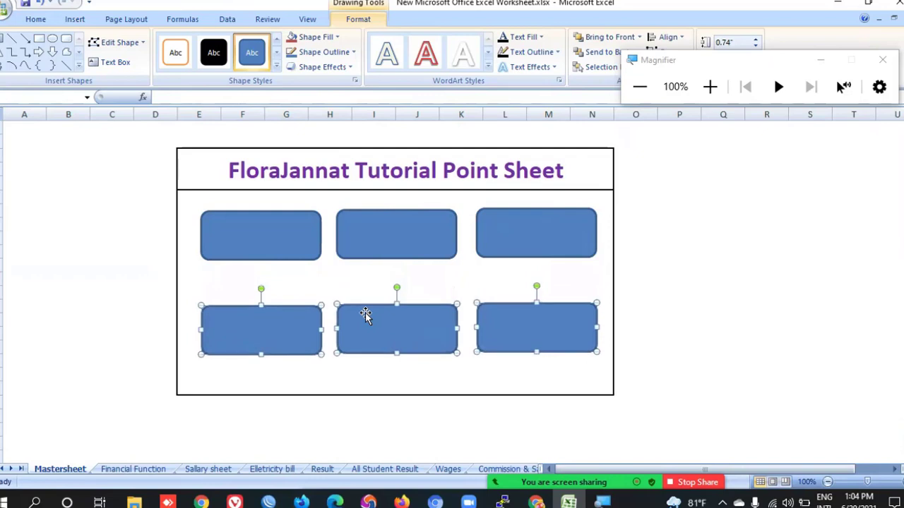
# Step: Shift the top row of three rectangles slightly down
pyautogui.click(248, 247)
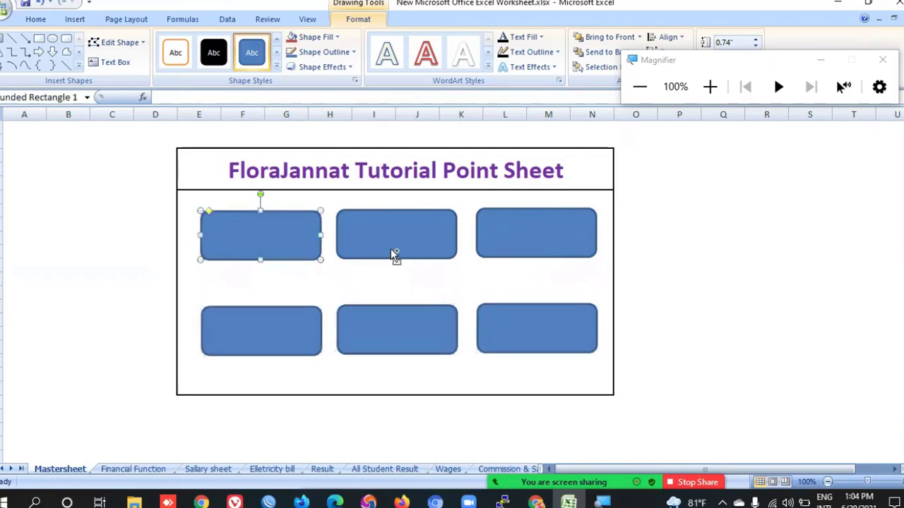
pyautogui.keyDown('shift'); pyautogui.click(394, 256); pyautogui.keyUp('shift')
pyautogui.keyDown('shift'); pyautogui.click(531, 229); pyautogui.keyUp('shift')
pyautogui.press('Down')
pyautogui.press('Down')
pyautogui.press('Down')
pyautogui.press('Down')
pyautogui.press('Down')
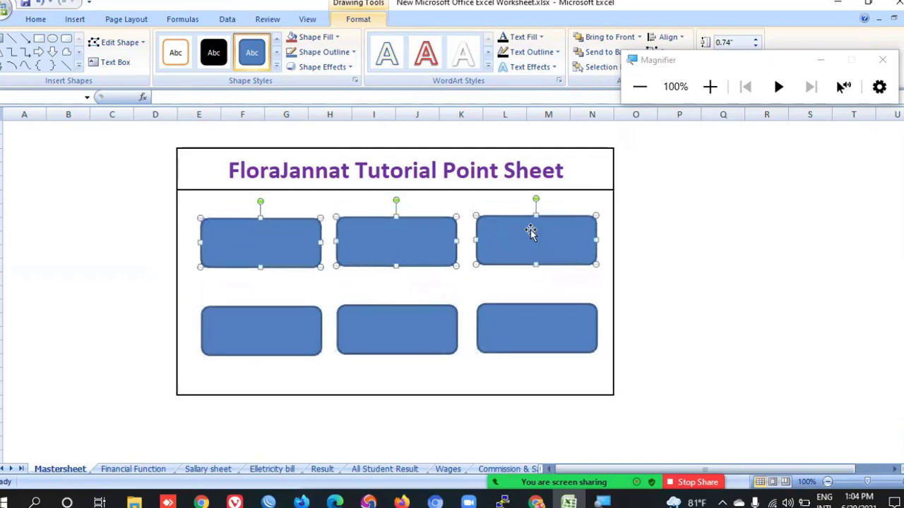
pyautogui.press('Down')
pyautogui.press('Down')
pyautogui.press('Down')
pyautogui.press('Down')
# Step: Type 'Financial Function' and 'Sallary Sheet' into the first two top rectangles
pyautogui.click(709, 311)
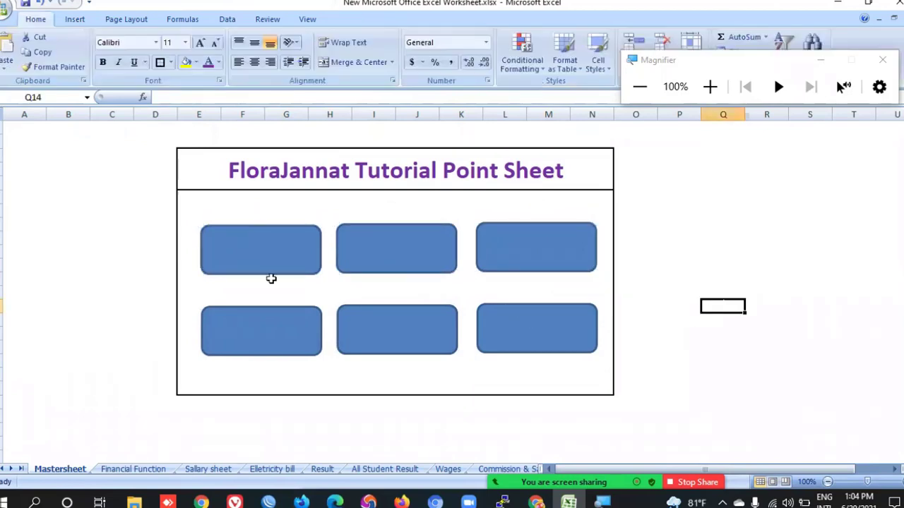
pyautogui.click(260, 258)
pyautogui.write('Fi')
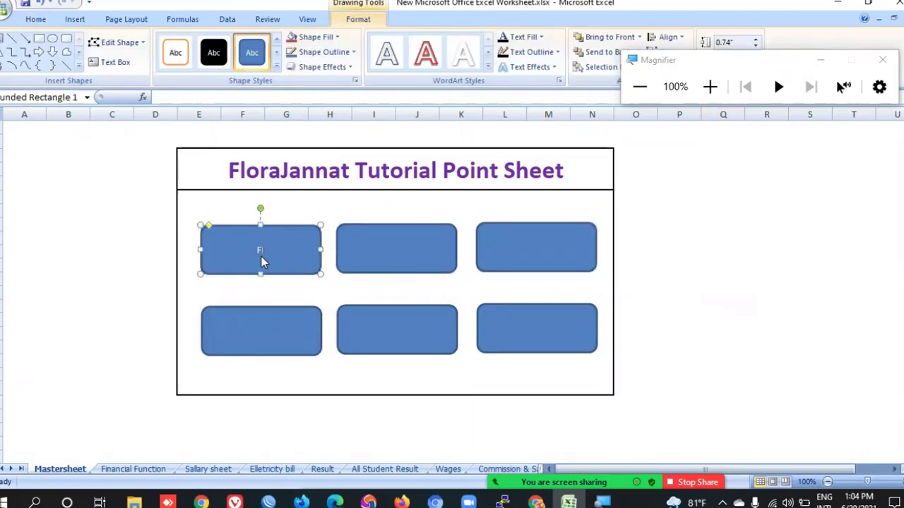
pyautogui.write('ora')
pyautogui.write('ial')
pyautogui.write(' Fun')
pyautogui.write('ction')
pyautogui.click(382, 247)
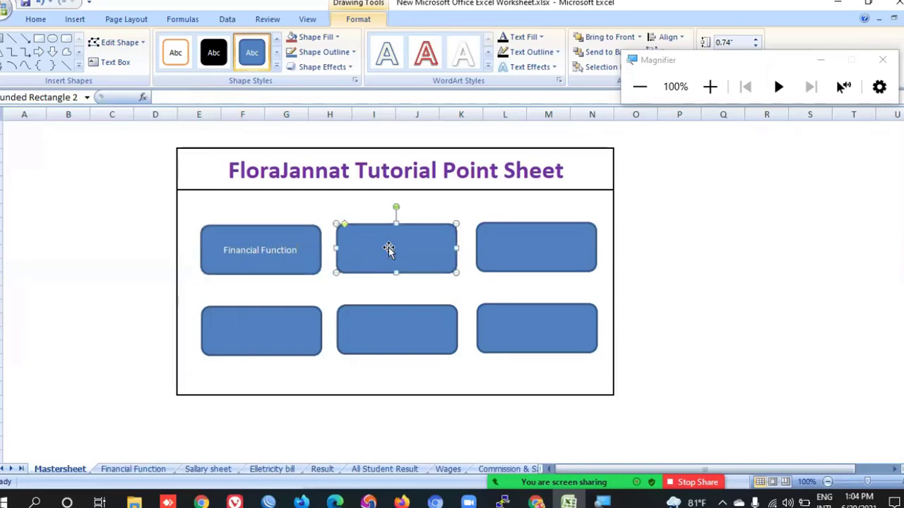
pyautogui.write('Sallary')
pyautogui.write(' She')
pyautogui.write('et')
# Step: Label the third top rectangle 'Ellcetricity Bill'
pyautogui.click(558, 253)
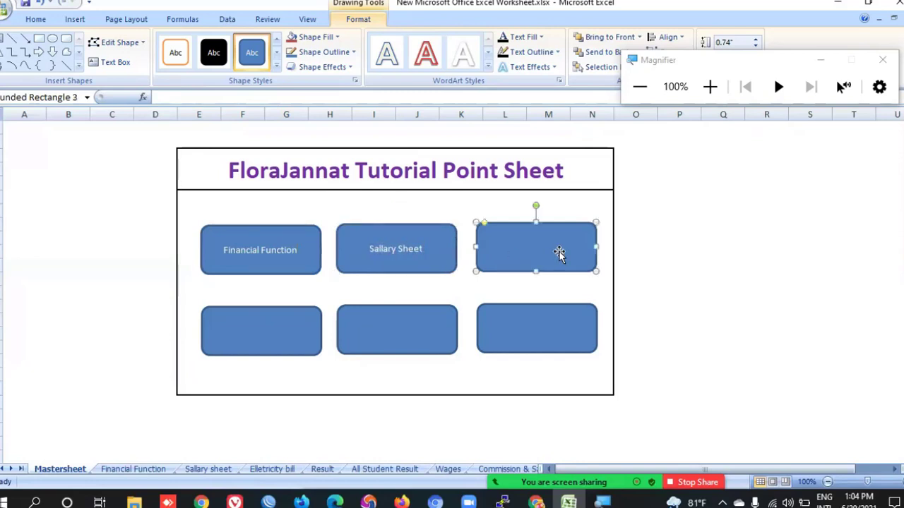
pyautogui.write('C')
pyautogui.press('BackSpace')
pyautogui.press('BackSpace')
pyautogui.press('BackSpace')
pyautogui.press('BackSpace')
pyautogui.write('llcetri')
pyautogui.write('ci')
pyautogui.write('ty Bil')
# Step: Give the Financial Function label a red WordArt style at font size 18
pyautogui.click(263, 256)
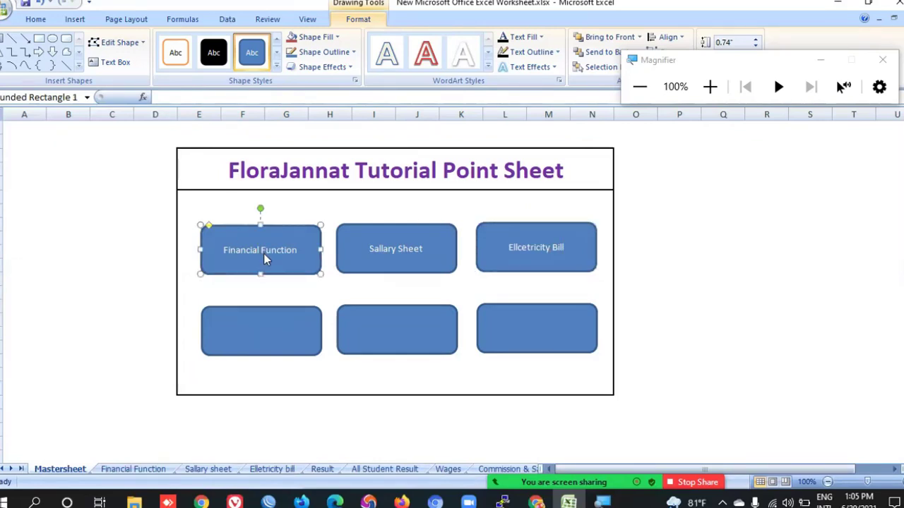
pyautogui.click(263, 255)
pyautogui.doubleClick(263, 254)
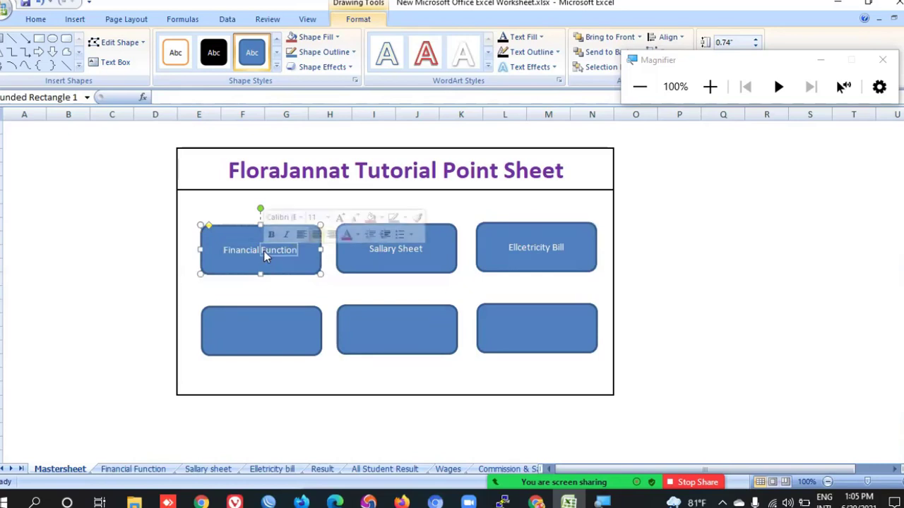
pyautogui.tripleClick(263, 250)
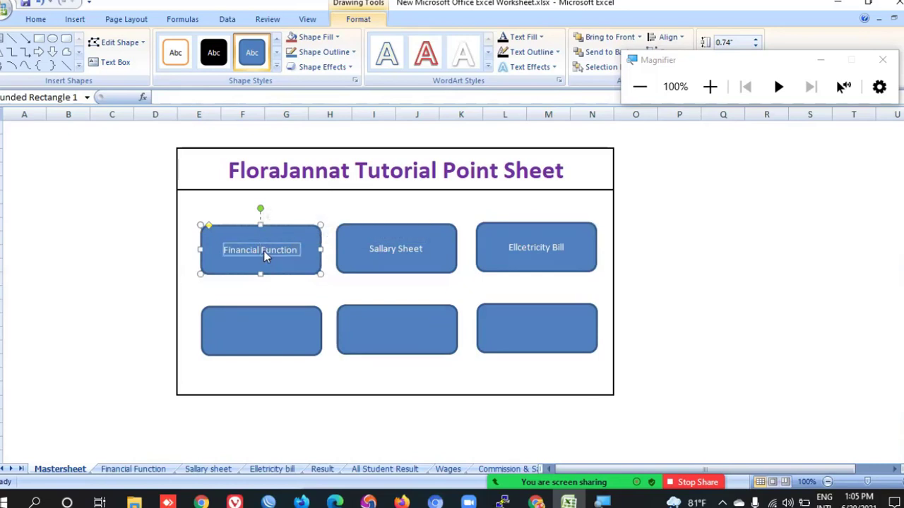
pyautogui.click(487, 65)
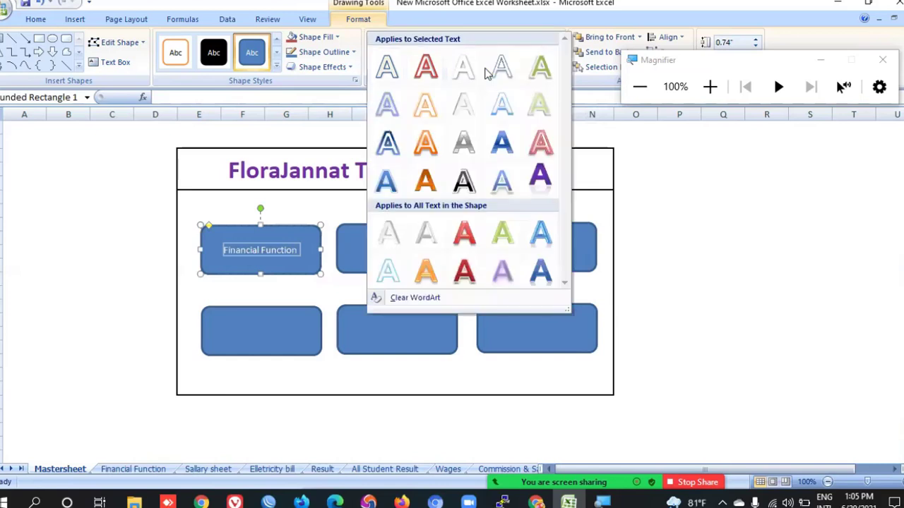
pyautogui.click(464, 274)
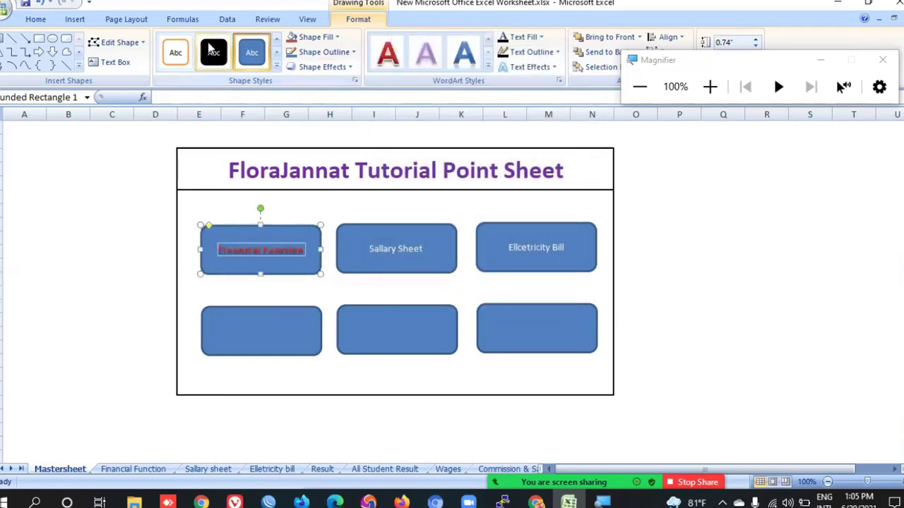
pyautogui.click(37, 20)
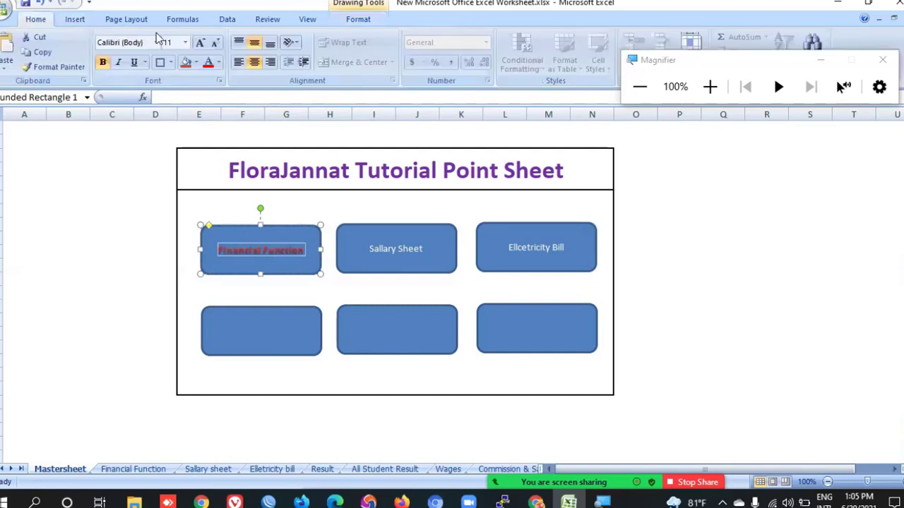
pyautogui.click(185, 44)
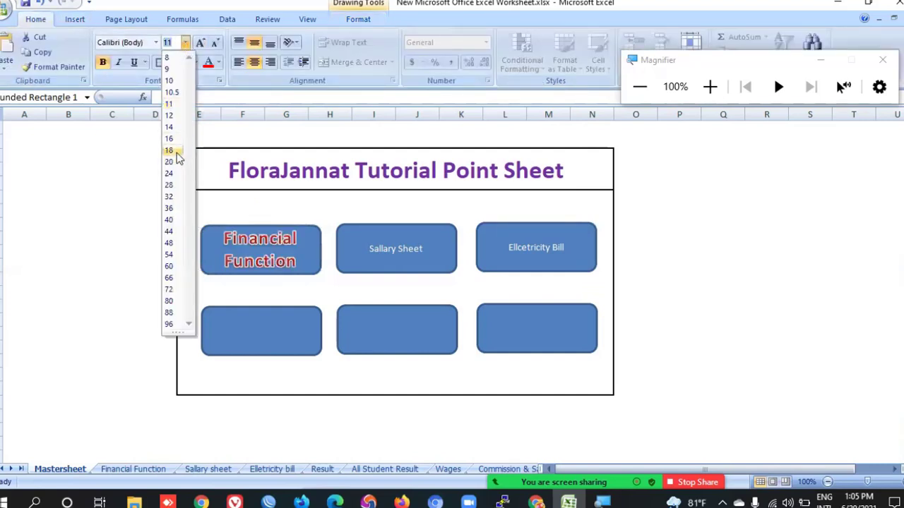
pyautogui.click(170, 151)
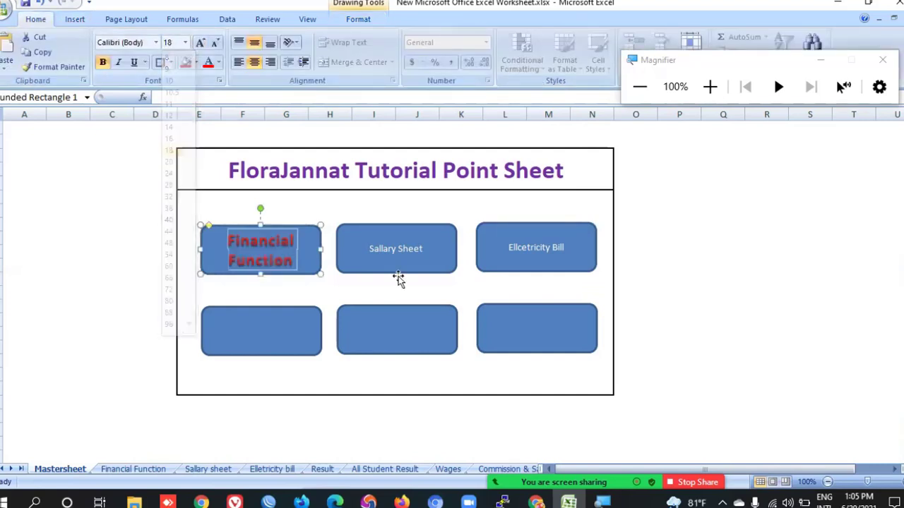
# Step: Apply the same red WordArt style and size 18 to the Sallary Sheet label
pyautogui.click(412, 259)
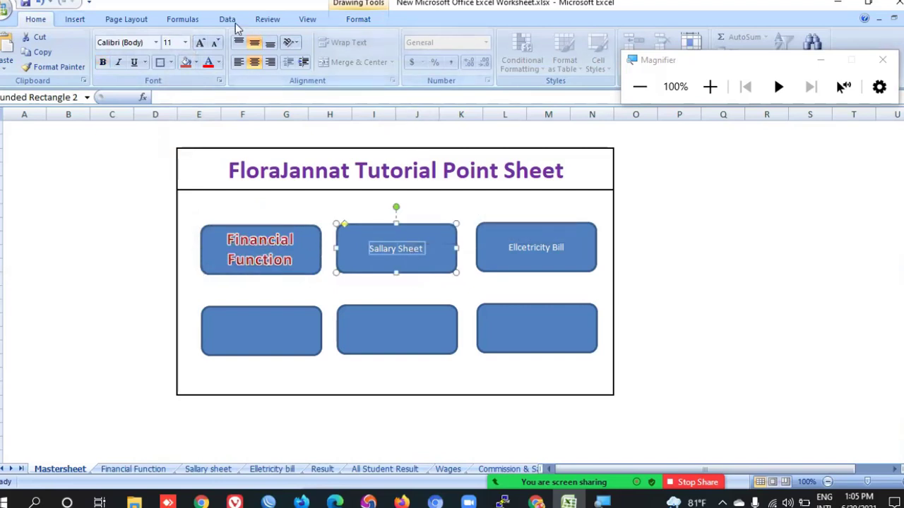
pyautogui.click(78, 21)
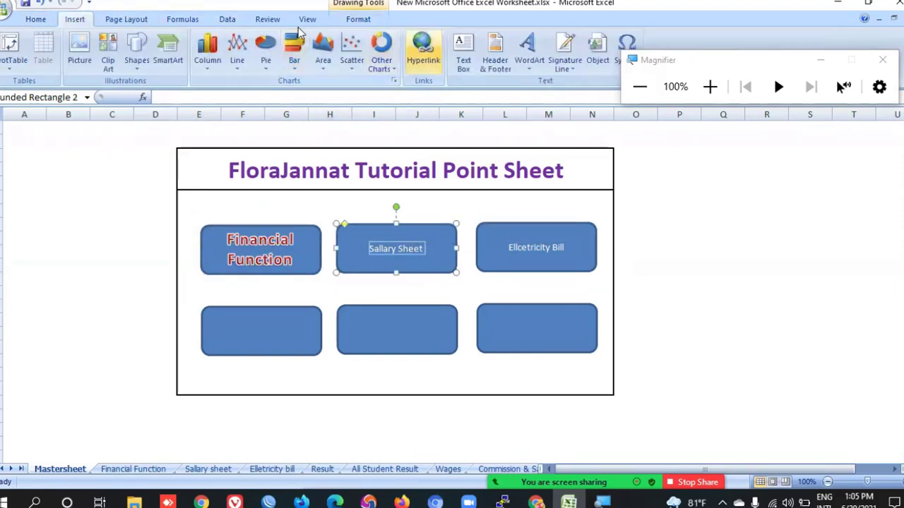
pyautogui.click(123, 19)
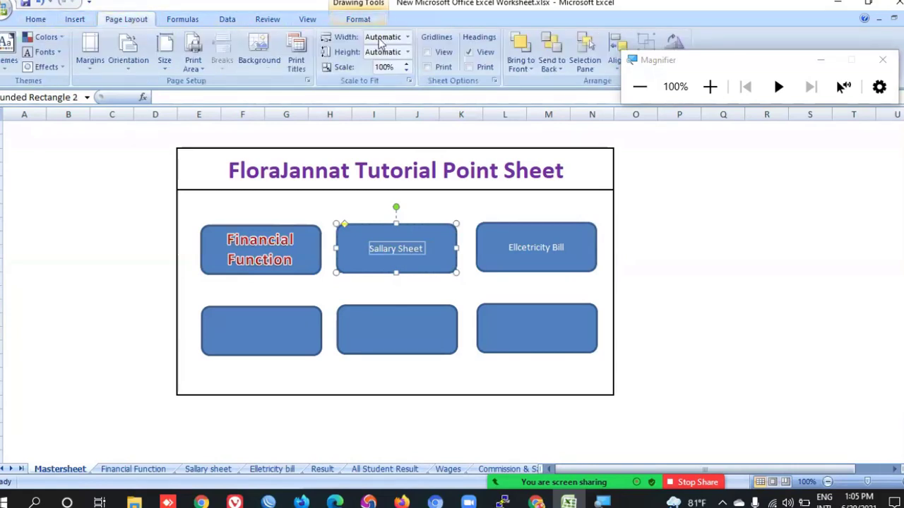
pyautogui.click(358, 19)
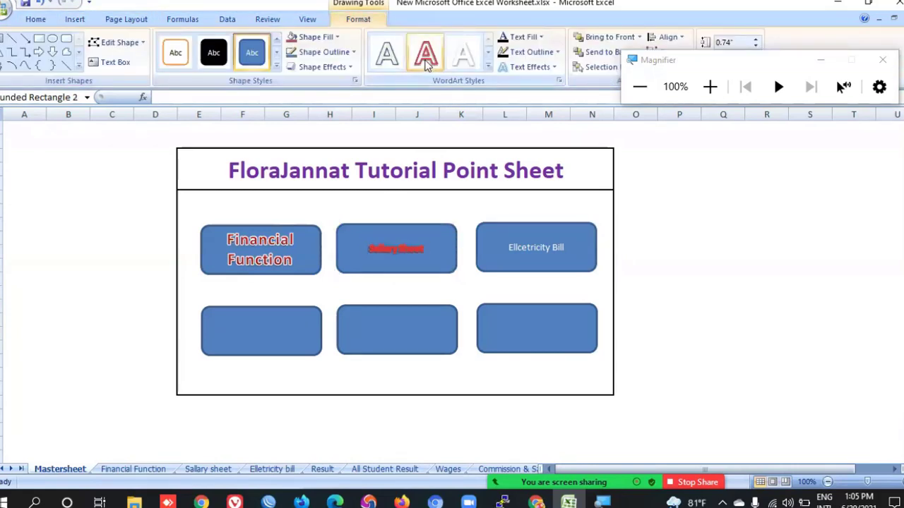
pyautogui.click(487, 68)
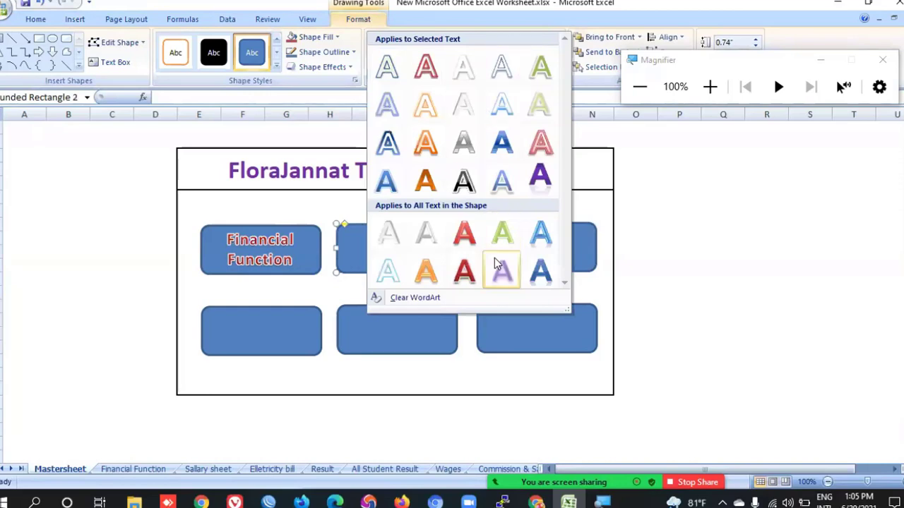
pyautogui.click(470, 272)
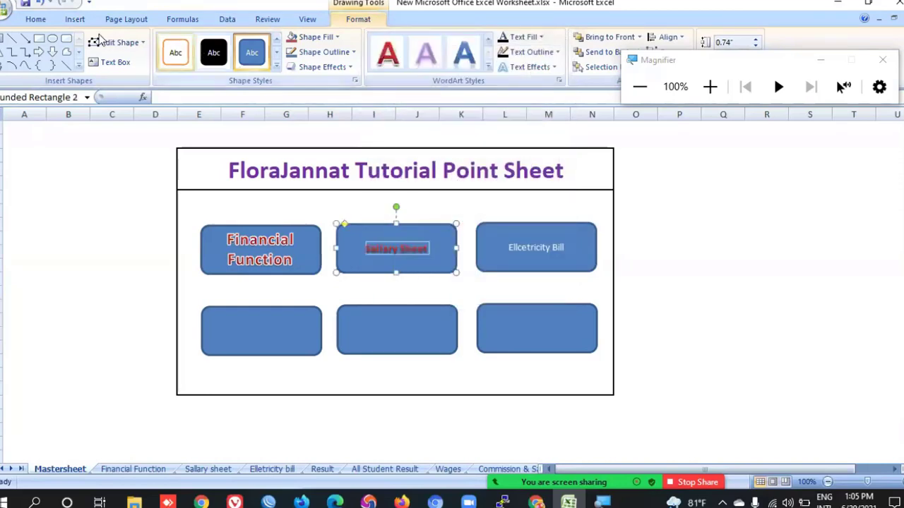
pyautogui.click(37, 19)
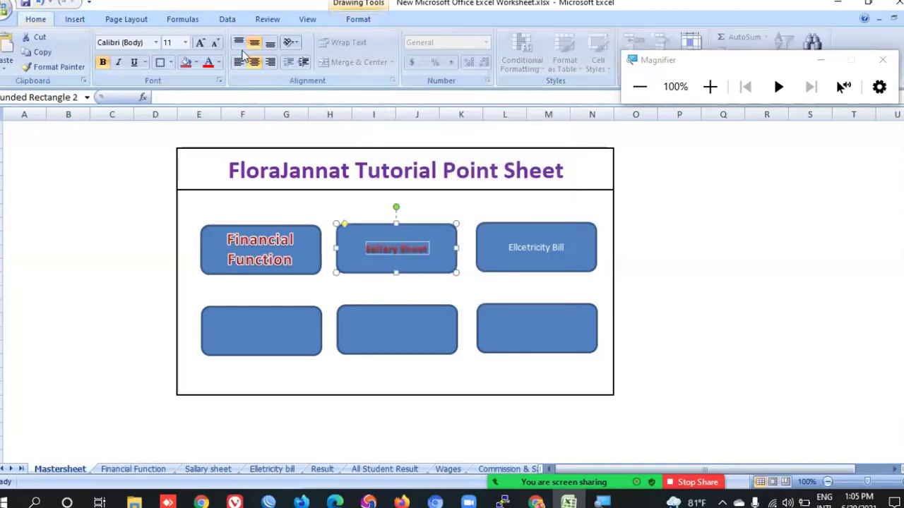
pyautogui.click(185, 43)
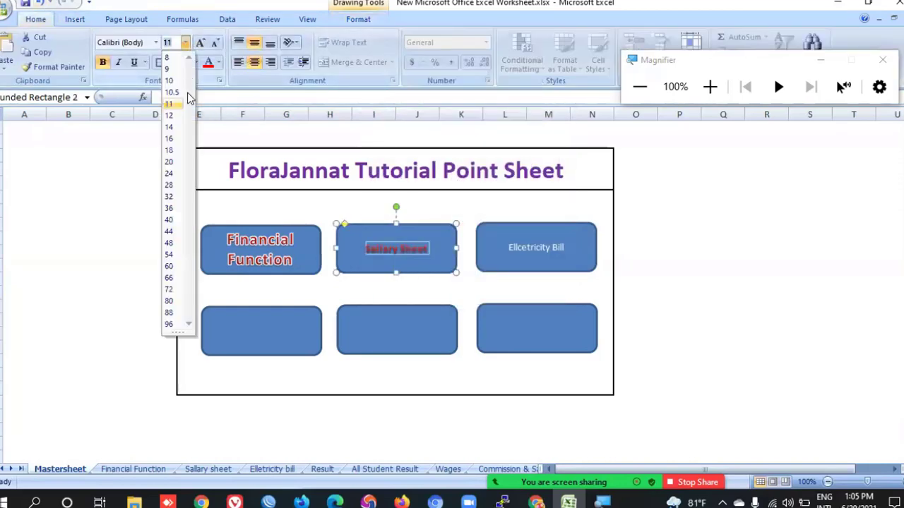
pyautogui.click(173, 151)
# Step: Apply the red WordArt style and size 18 to the Ellcetricity Bill label
pyautogui.click(540, 241)
pyautogui.click(540, 245)
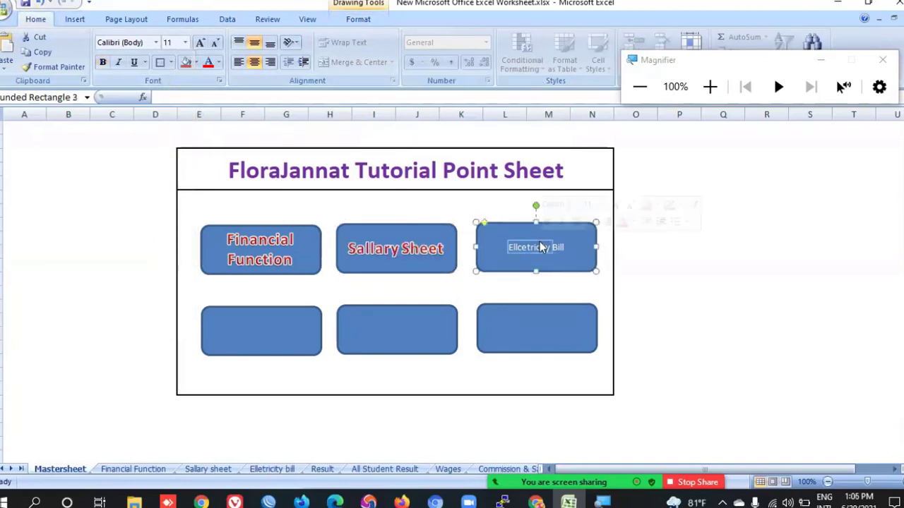
pyautogui.tripleClick(540, 247)
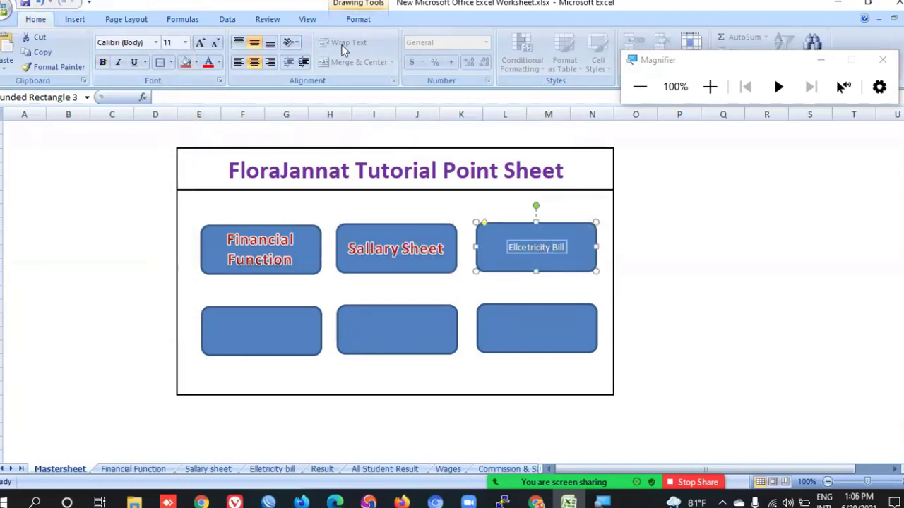
pyautogui.click(348, 21)
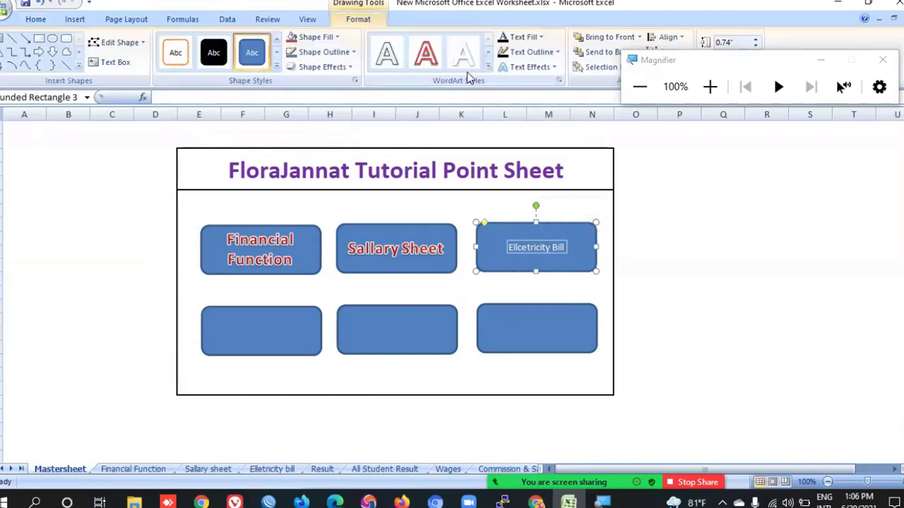
pyautogui.click(488, 67)
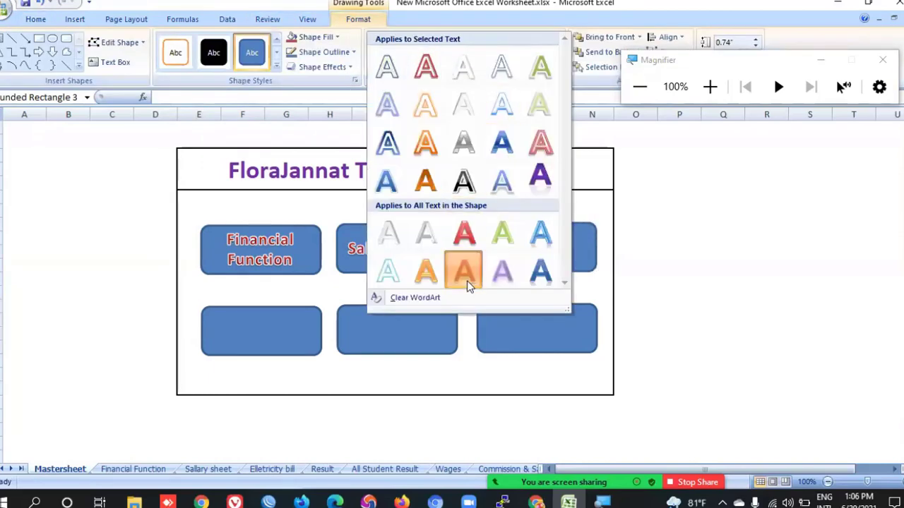
pyautogui.click(466, 282)
pyautogui.click(41, 21)
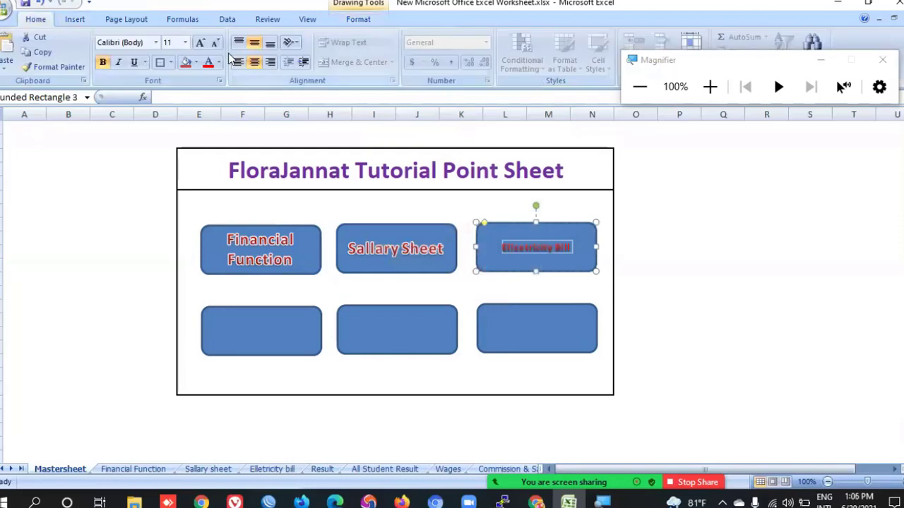
pyautogui.click(185, 42)
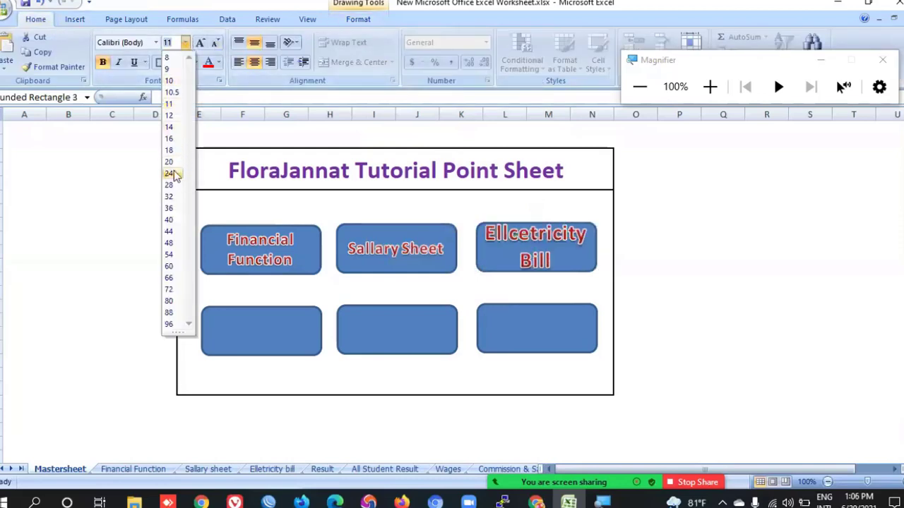
pyautogui.click(664, 232)
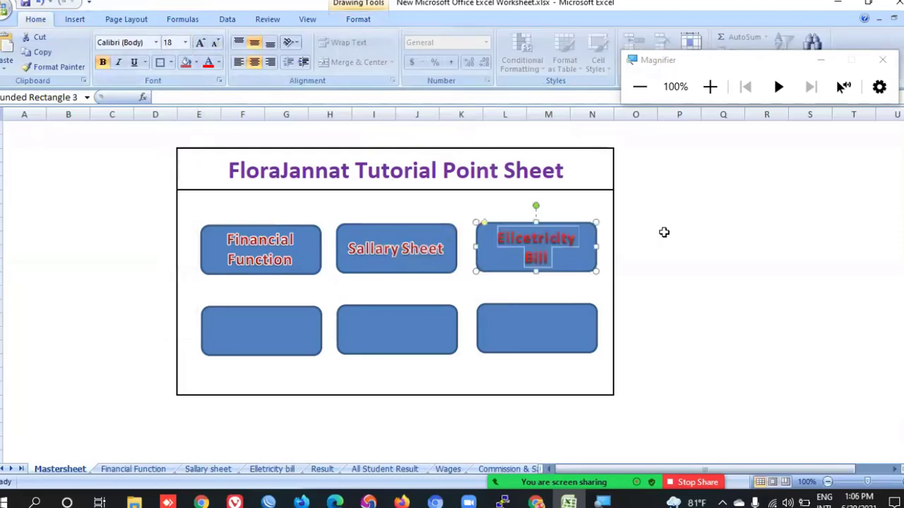
pyautogui.click(651, 304)
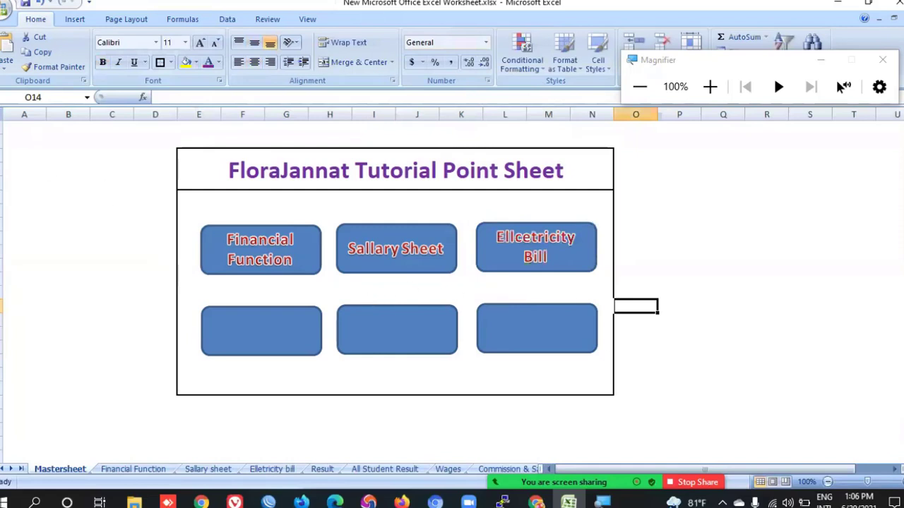
# Step: Try a green shape style on the Financial Function button
pyautogui.click(195, 214)
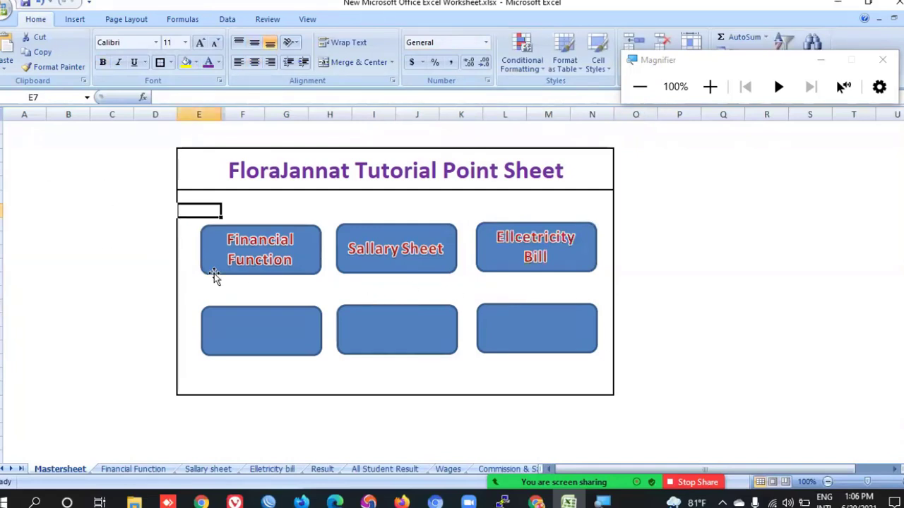
pyautogui.click(316, 253)
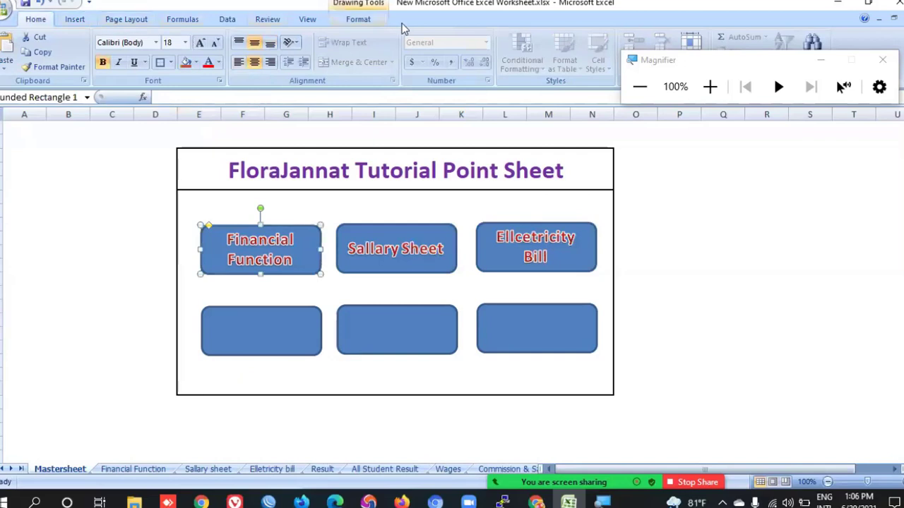
pyautogui.click(374, 21)
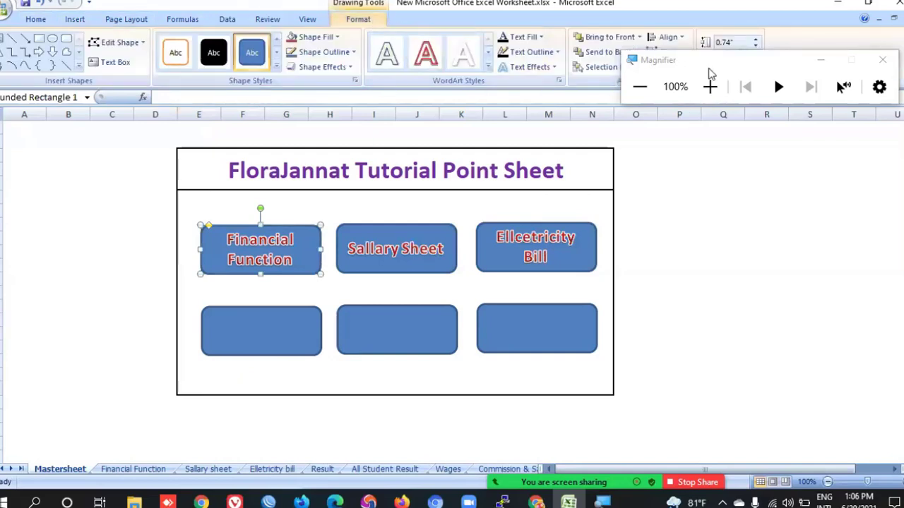
pyautogui.moveTo(716, 74); pyautogui.dragTo(788, 172)
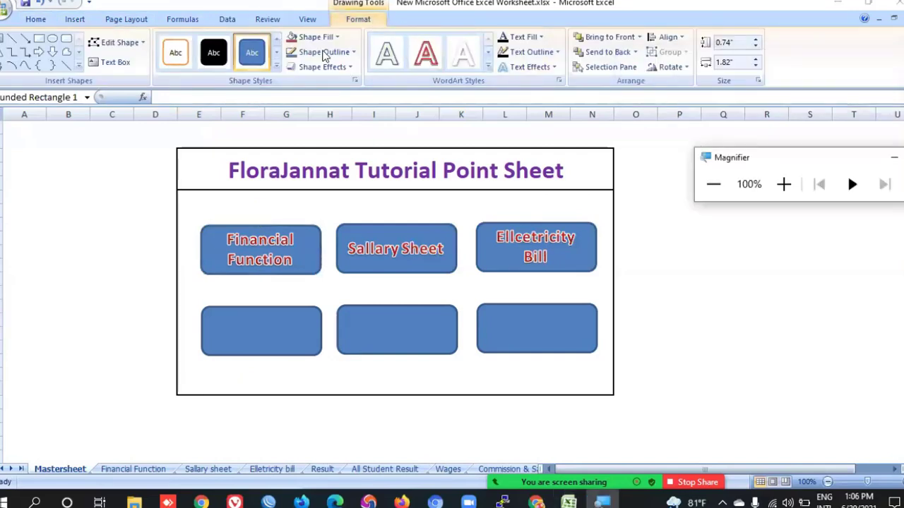
pyautogui.click(276, 68)
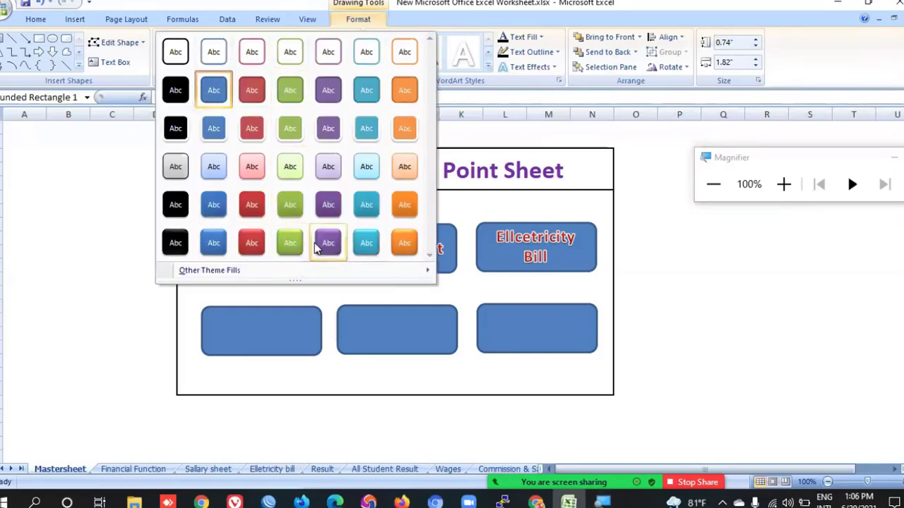
pyautogui.click(286, 241)
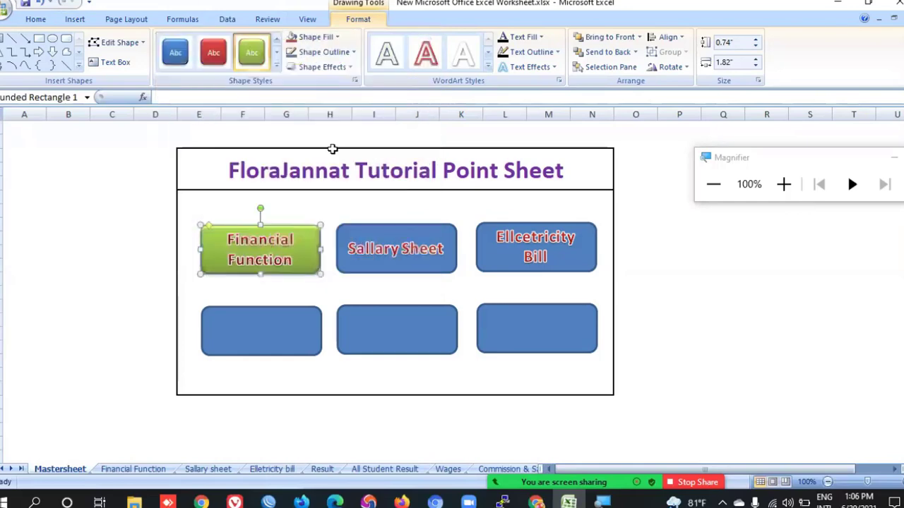
# Step: Settle on the light lavender shape style for Financial Function after trying orange, black and blue
pyautogui.click(276, 68)
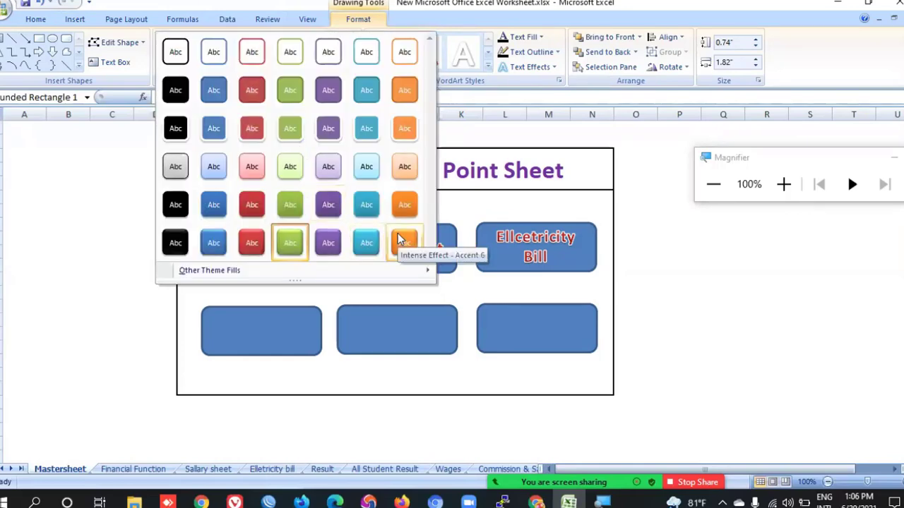
pyautogui.click(399, 241)
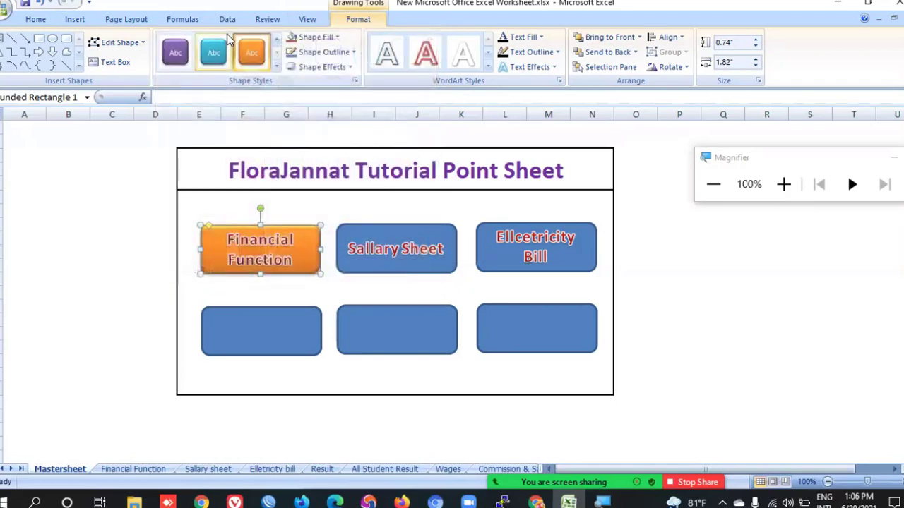
pyautogui.click(275, 67)
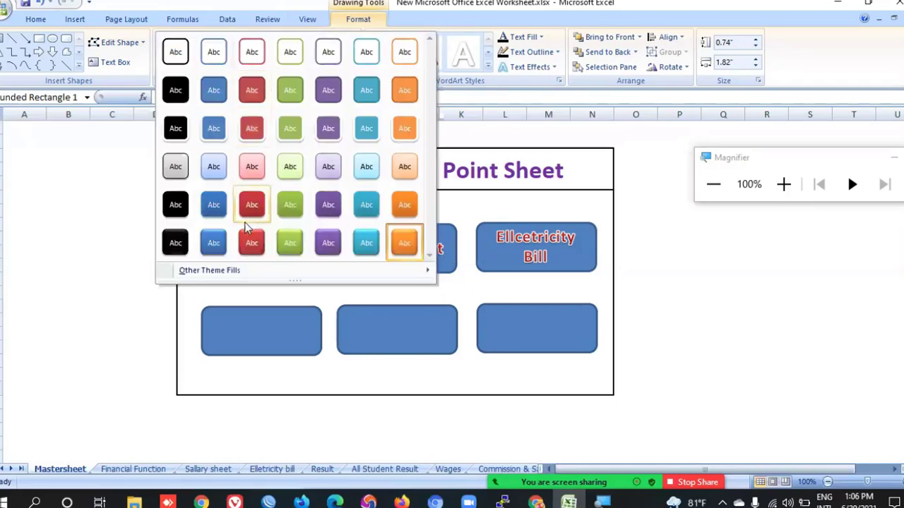
pyautogui.click(170, 242)
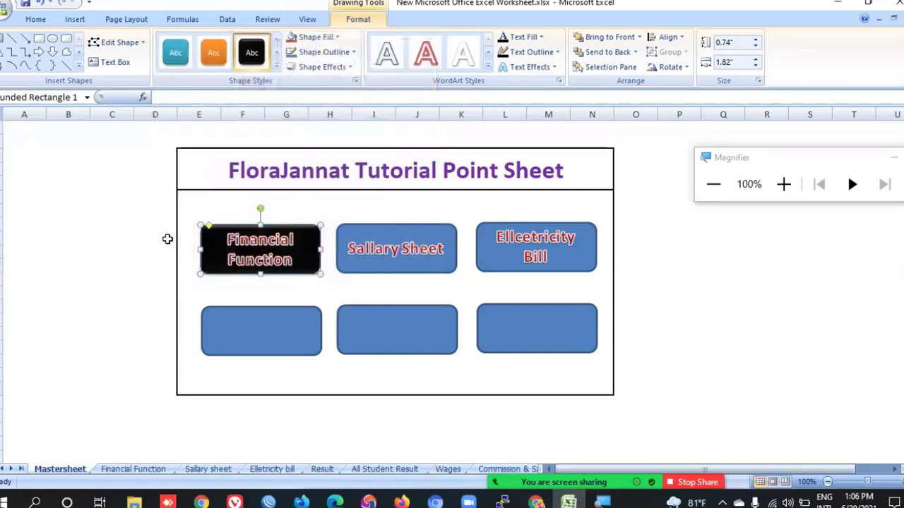
pyautogui.click(275, 67)
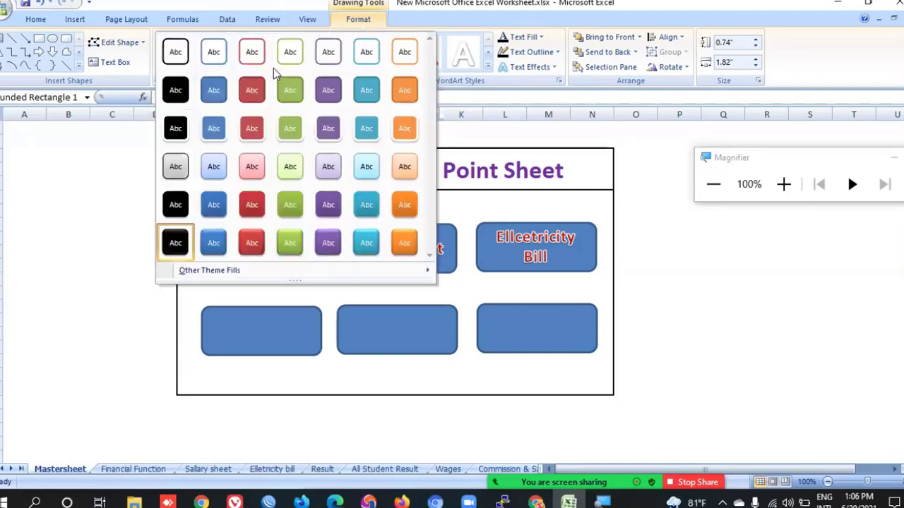
pyautogui.click(289, 168)
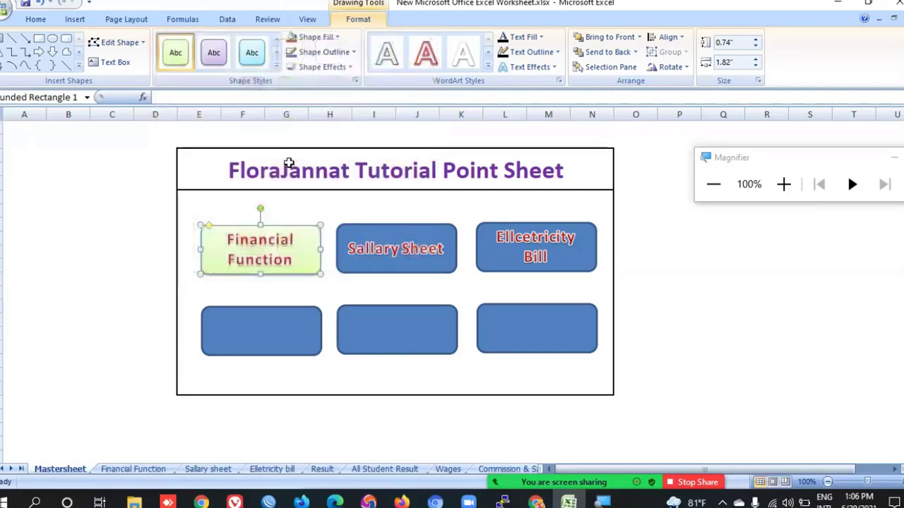
pyautogui.click(251, 53)
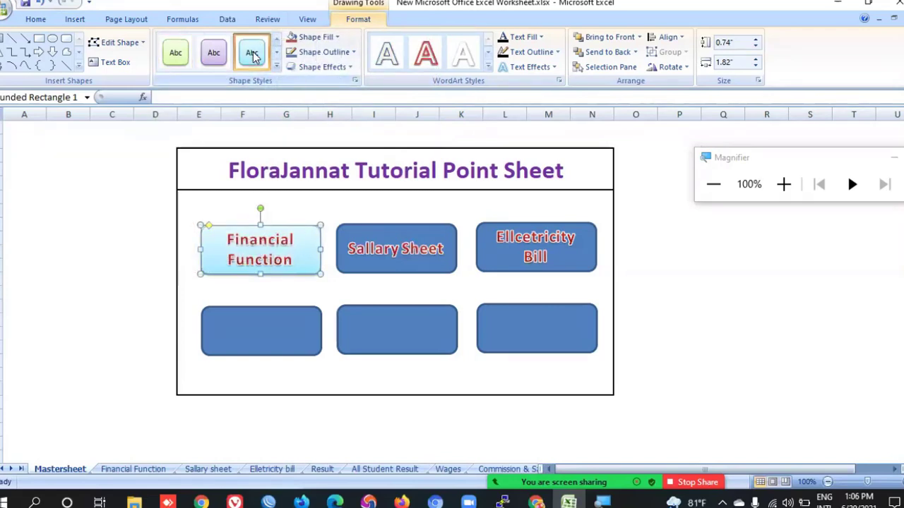
pyautogui.click(212, 56)
# Step: Apply the same light lavender style to the Sallary Sheet and Ellcetricity Bill buttons
pyautogui.click(361, 237)
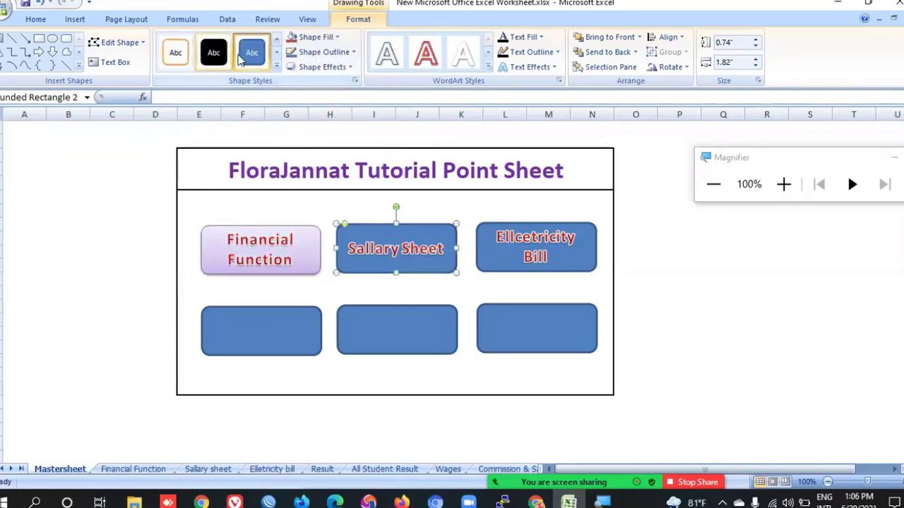
pyautogui.click(277, 67)
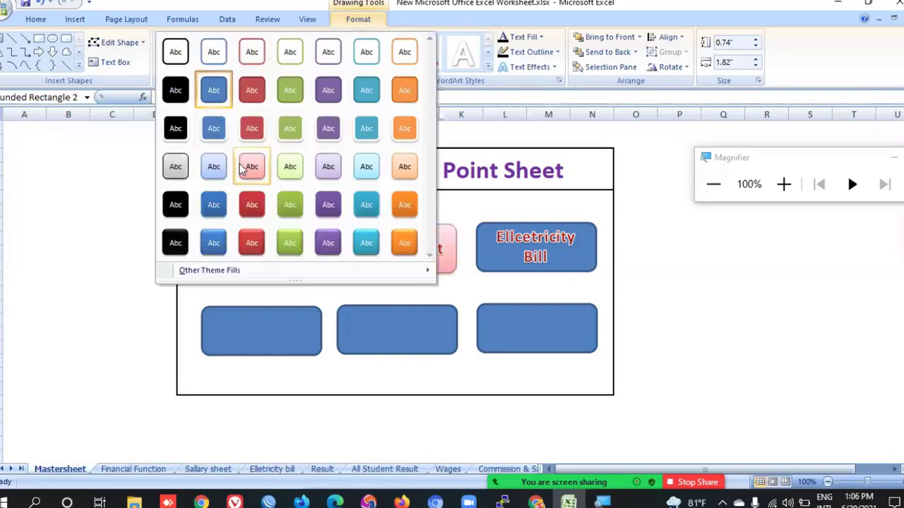
pyautogui.click(328, 166)
pyautogui.click(515, 255)
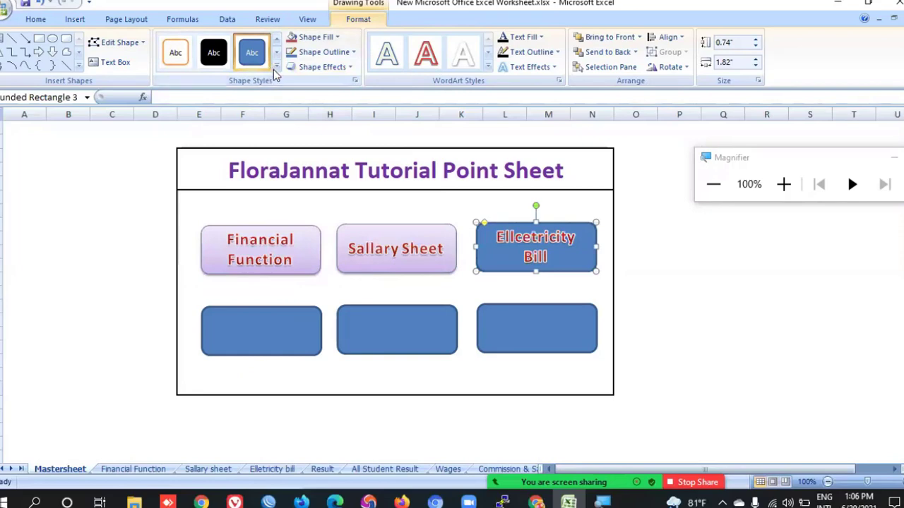
pyautogui.click(277, 67)
pyautogui.click(329, 167)
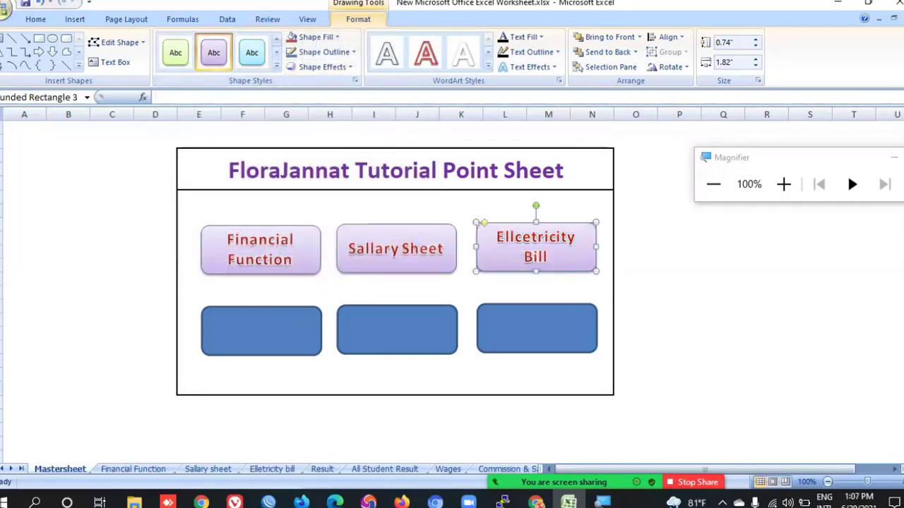
pyautogui.click(210, 281)
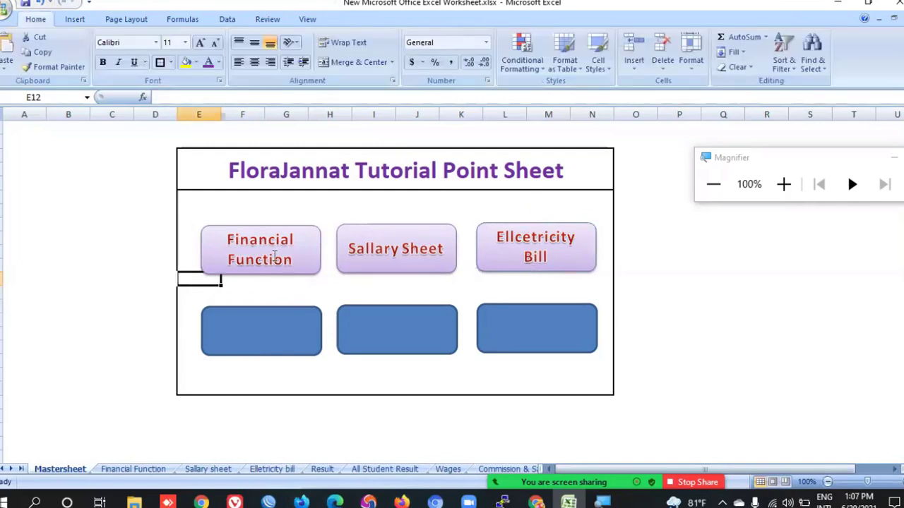
pyautogui.click(209, 205)
# Step: Open Insert Hyperlink for the Financial Function button from its context menu and move the dialog left
pyautogui.click(299, 256)
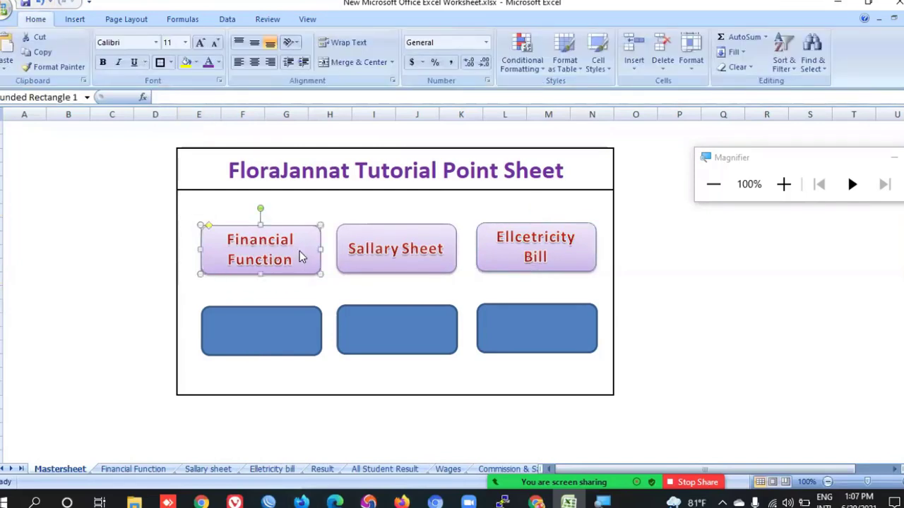
pyautogui.click(77, 21)
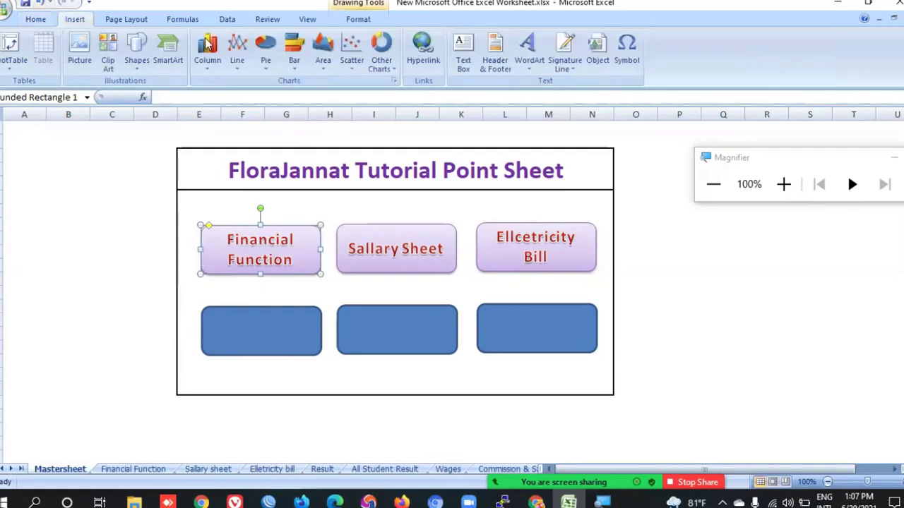
pyautogui.click(436, 62)
pyautogui.press('Escape')
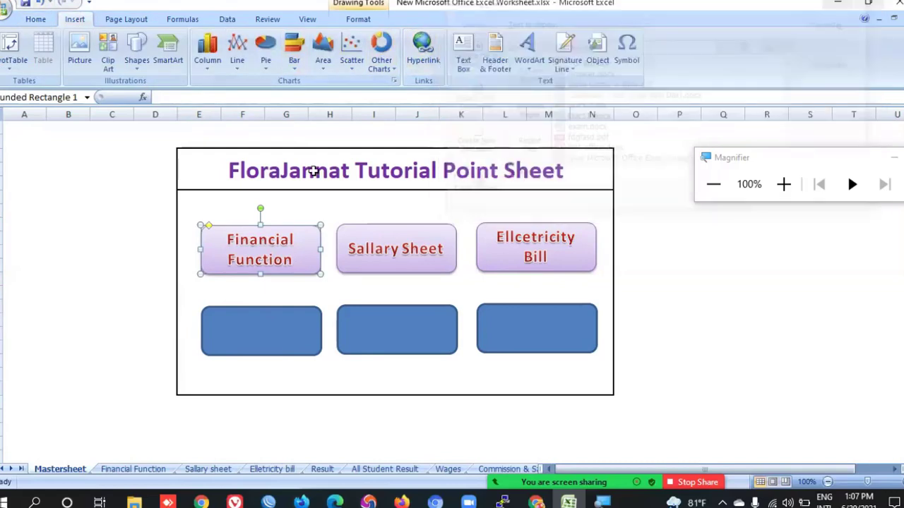
pyautogui.rightClick(303, 248)
pyautogui.click(358, 365)
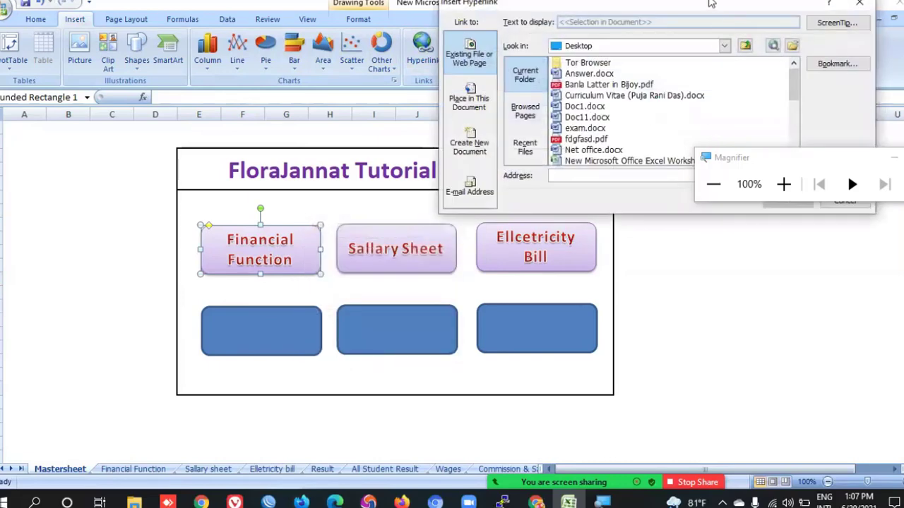
pyautogui.moveTo(712, 3); pyautogui.dragTo(333, 18)
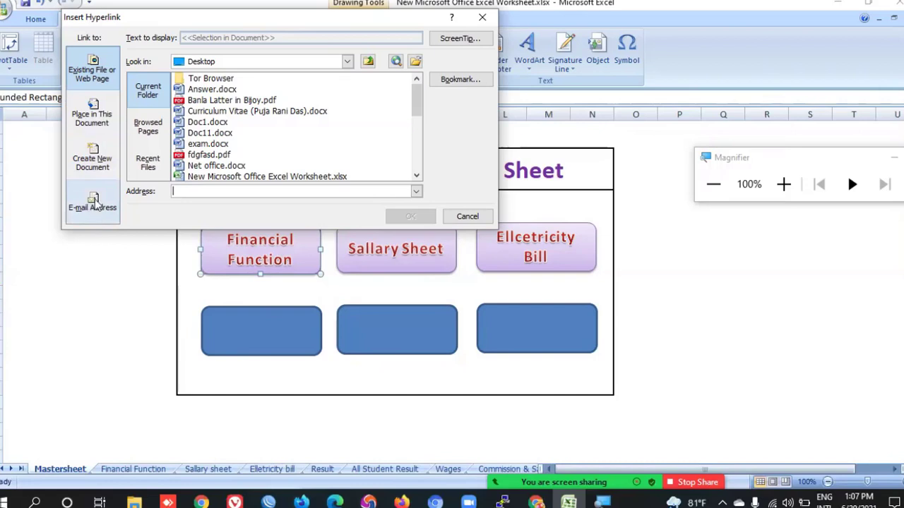
# Step: Switch the hyperlink to Place in This Document and move the dialog lower to reveal the shapes
pyautogui.click(96, 125)
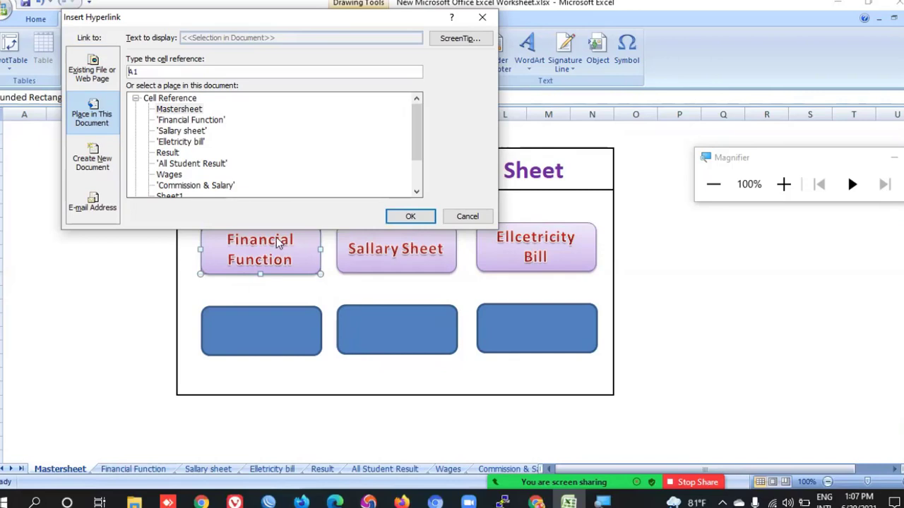
pyautogui.moveTo(357, 27); pyautogui.dragTo(369, 3)
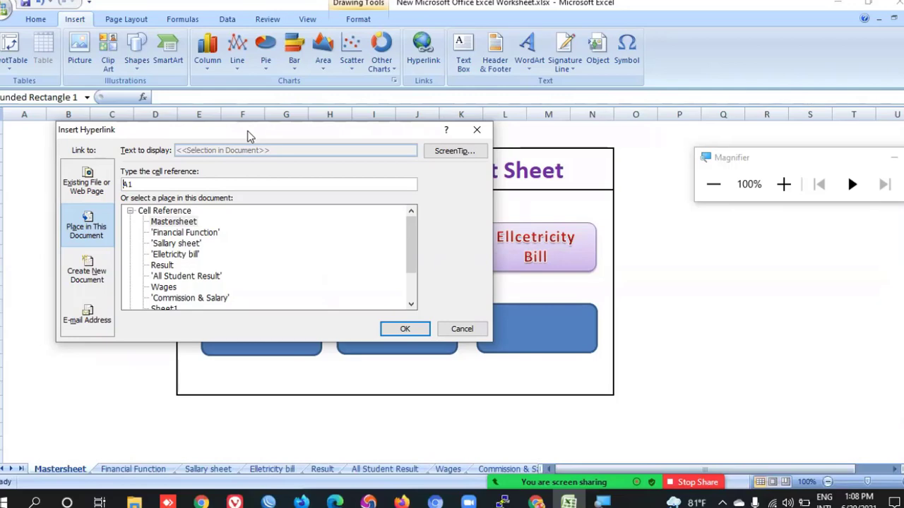
pyautogui.moveTo(248, 134); pyautogui.dragTo(262, 278)
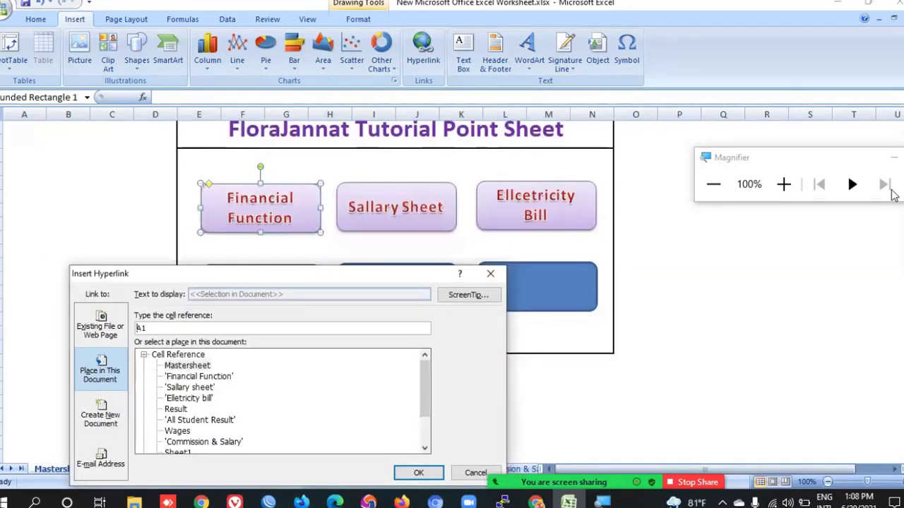
pyautogui.click(784, 185)
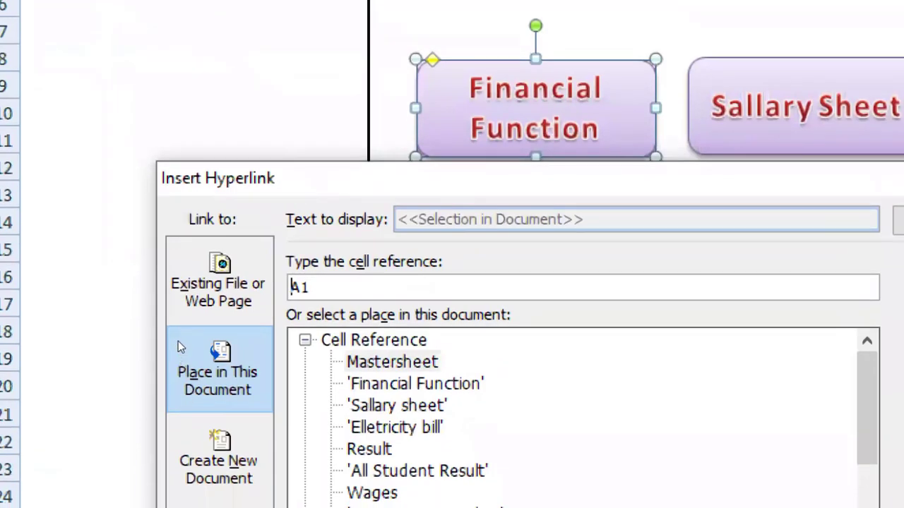
# Step: Link the Financial Function button to the Financial Function sheet
pyautogui.press('Tab')
pyautogui.press('Down')
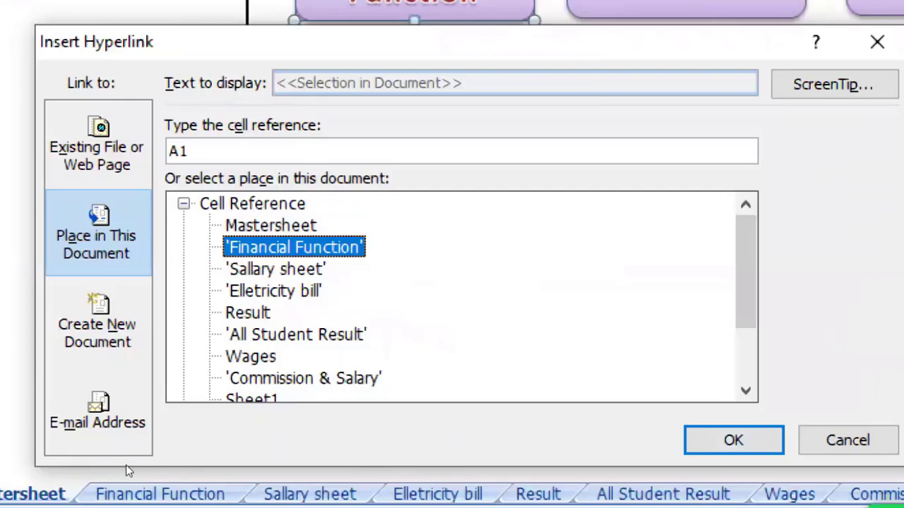
pyautogui.press('Return')
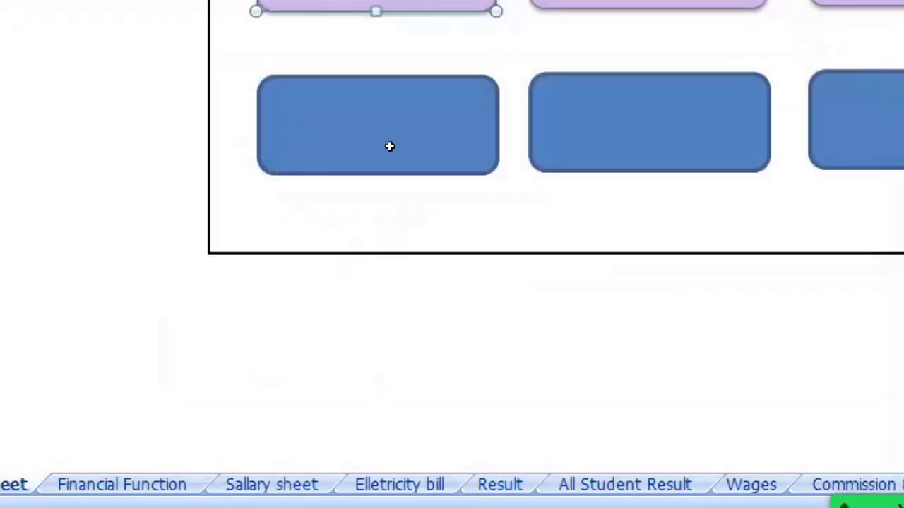
# Step: Link the Sallary Sheet button to the Sallary sheet
pyautogui.press('Tab')
pyautogui.hotkey('shift', 'F10')
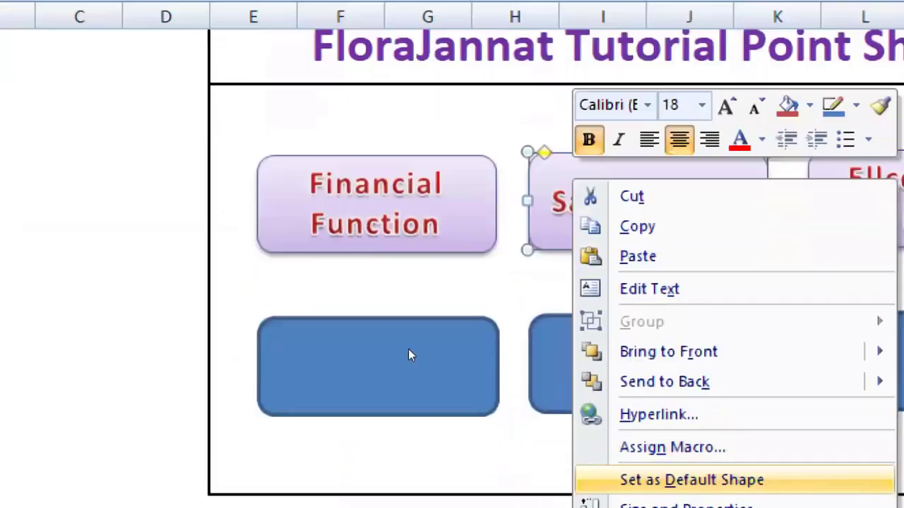
pyautogui.press('Up')
pyautogui.press('Up')
pyautogui.press('Return')
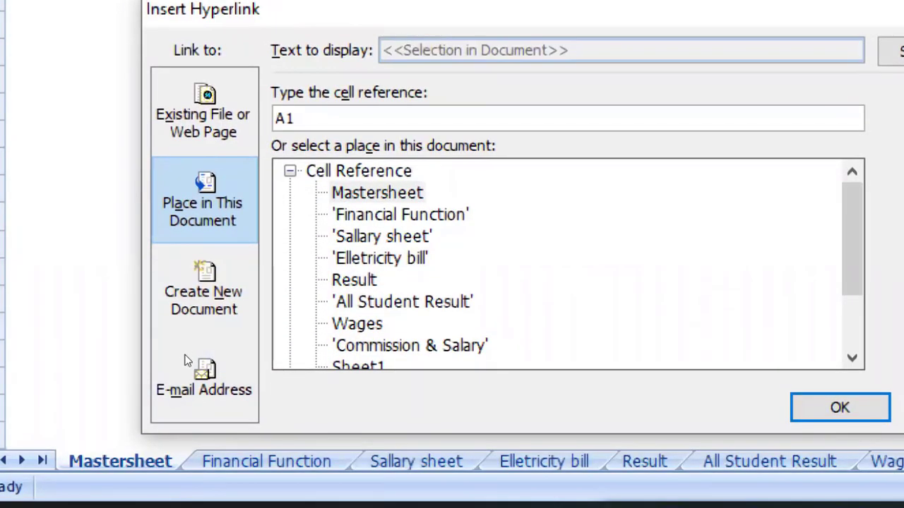
pyautogui.press('Down')
pyautogui.press('Down')
pyautogui.press('Return')
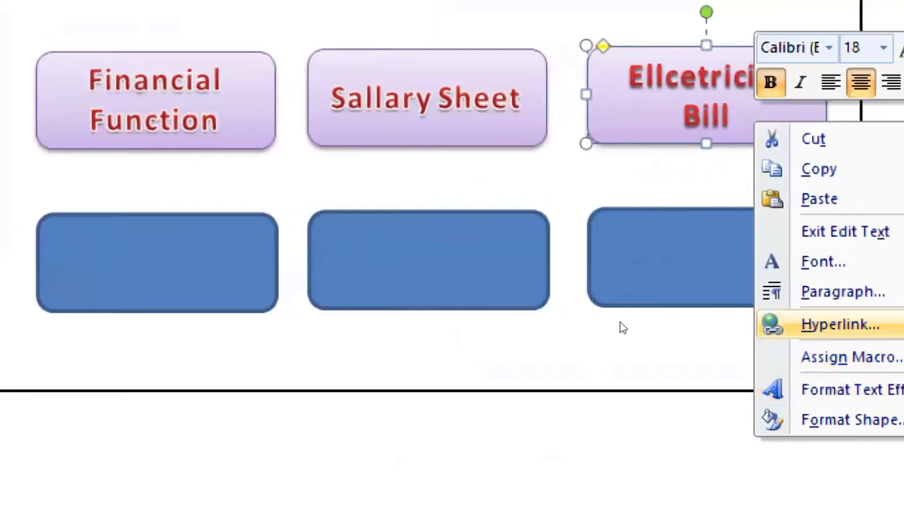
# Step: Link the Ellcetricity Bill button to the 'Eletricity bill' sheet
pyautogui.press('Return')
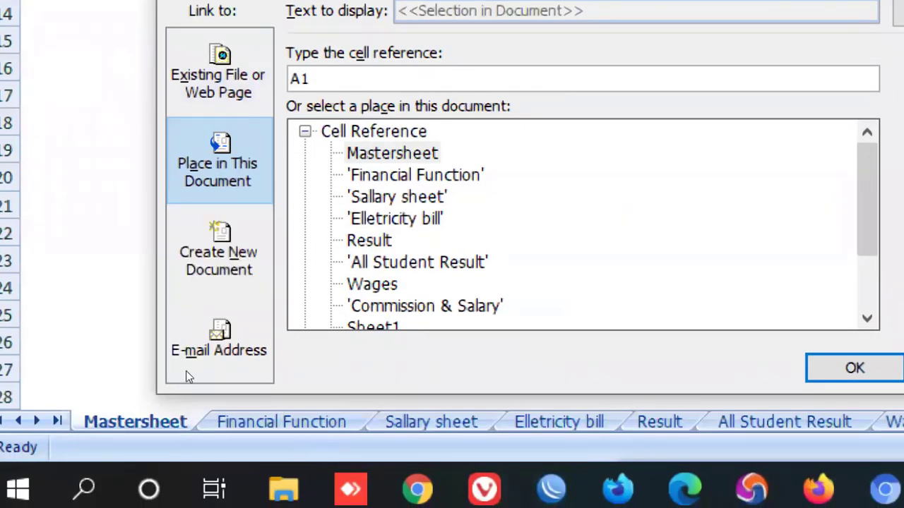
pyautogui.press('Down')
pyautogui.press('Down')
pyautogui.press('Down')
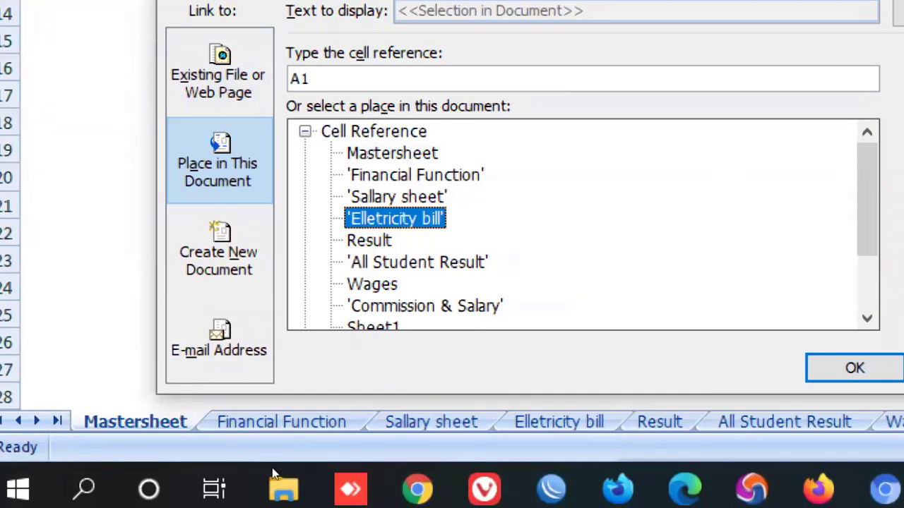
pyautogui.press('Return')
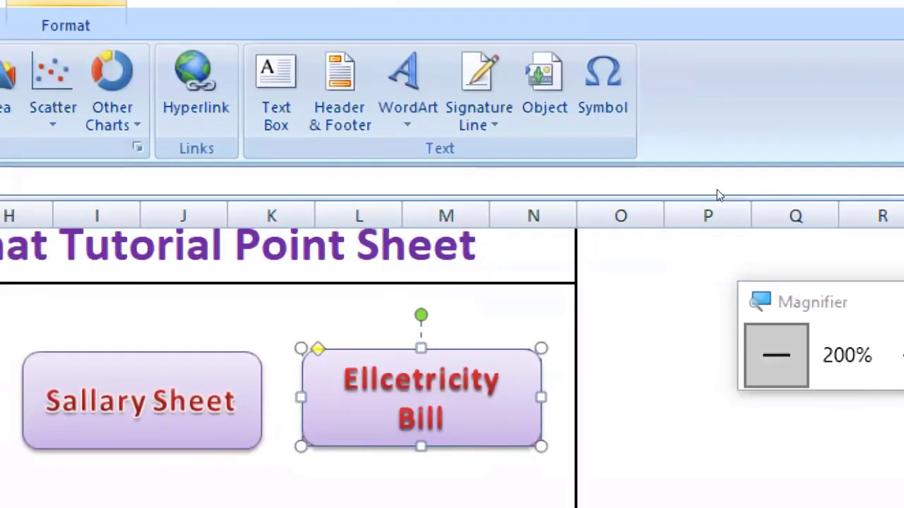
# Step: Deselect the buttons and follow the Financial Function button's link to its sheet
pyautogui.click(713, 185)
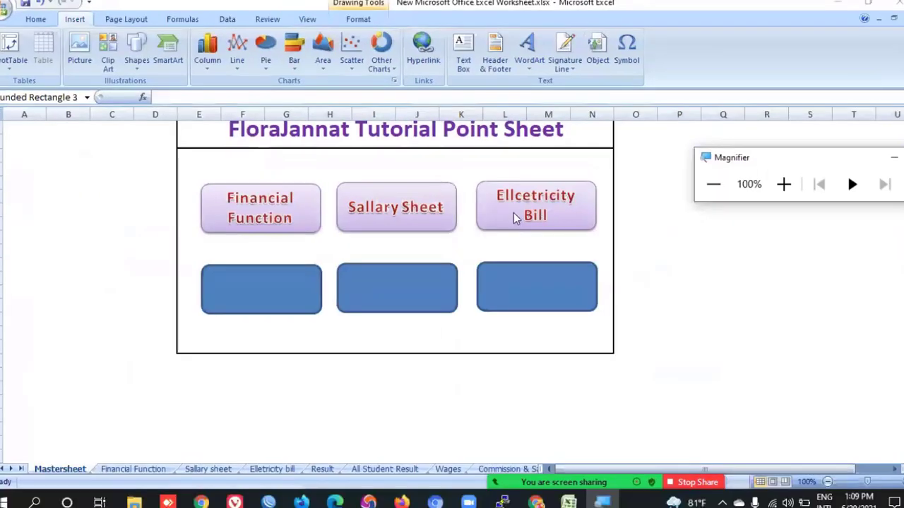
pyautogui.hotkey('alt', 'Tab')
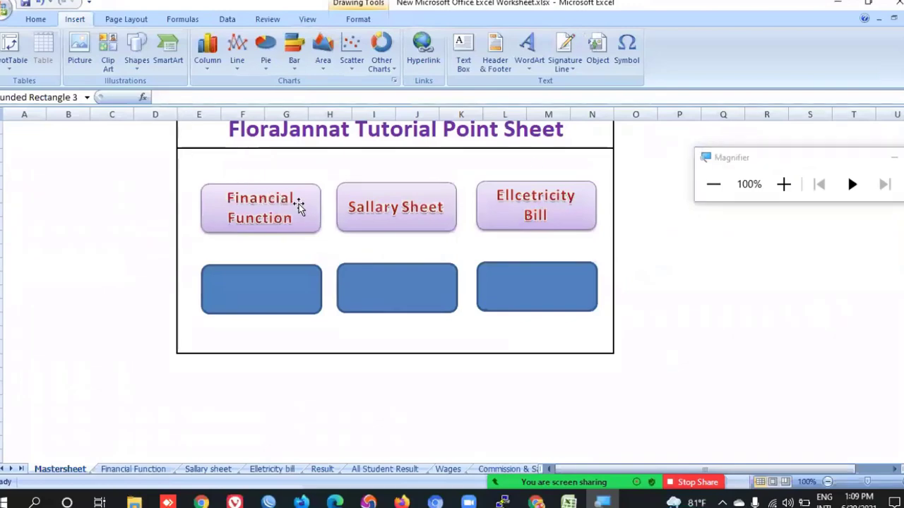
pyautogui.click(105, 237)
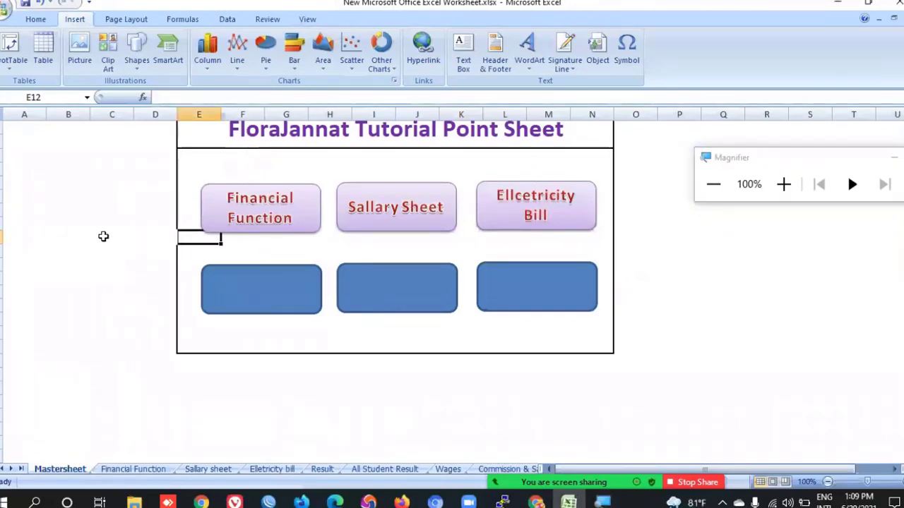
pyautogui.click(281, 216)
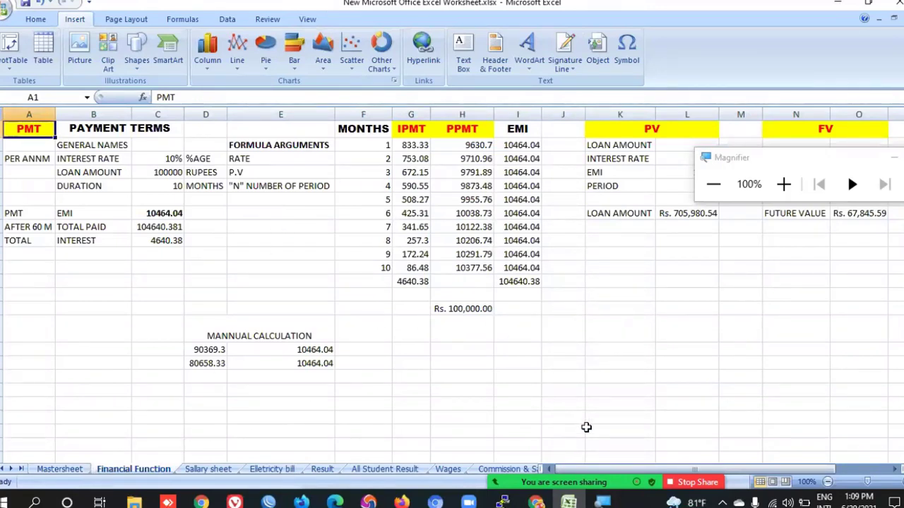
pyautogui.click(741, 413)
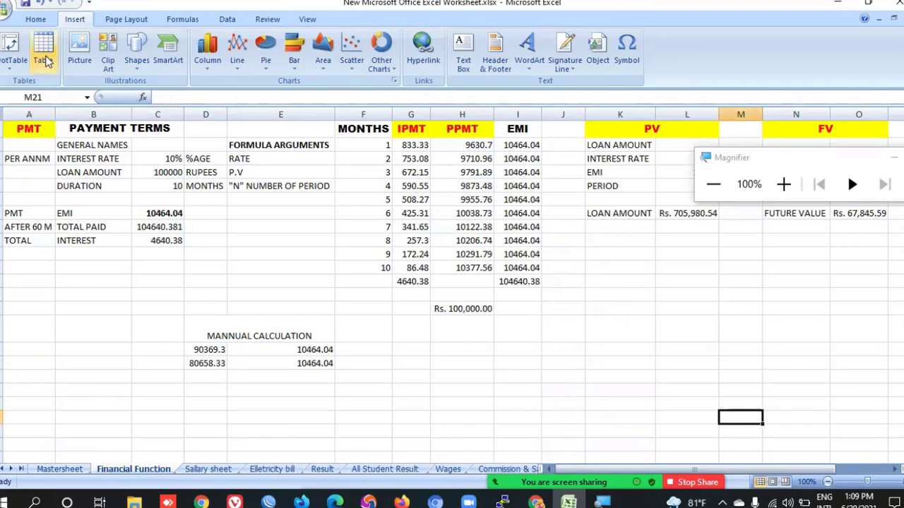
# Step: Draw a right block arrow below the PV figures on the Financial Function sheet
pyautogui.click(104, 20)
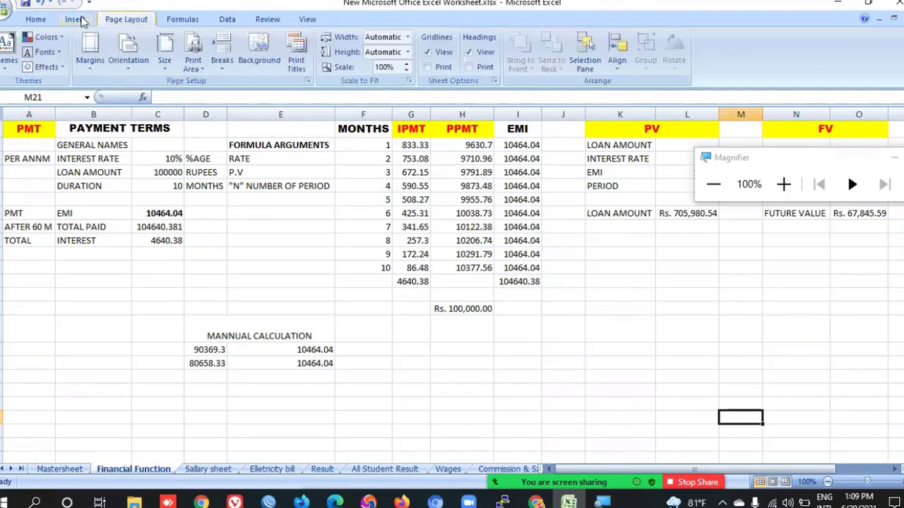
pyautogui.click(83, 20)
pyautogui.click(137, 57)
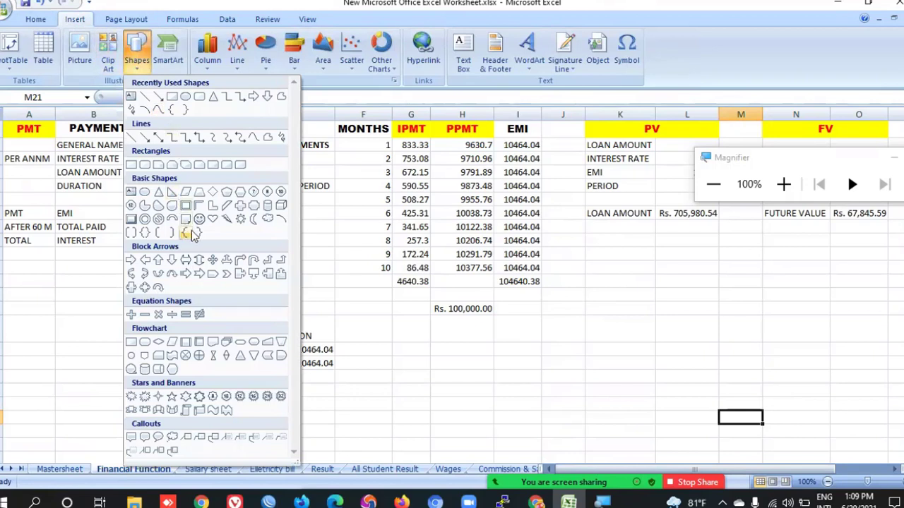
pyautogui.click(131, 262)
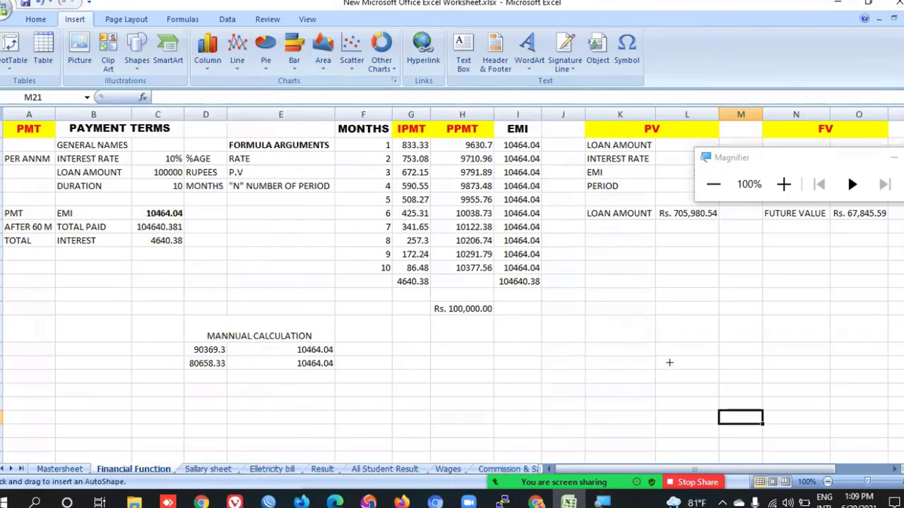
pyautogui.moveTo(668, 360)
pyautogui.mouseDown()
pyautogui.moveTo(786, 439)
pyautogui.moveTo(780, 443)
pyautogui.mouseUp()
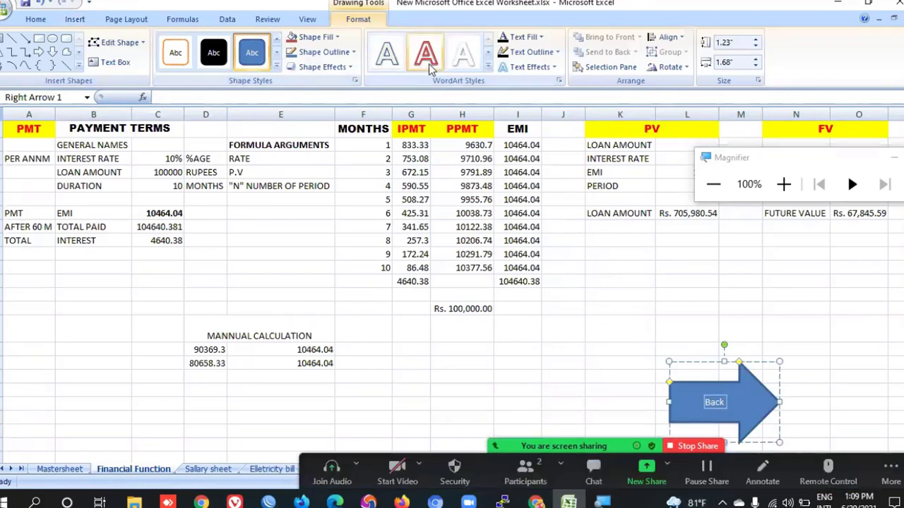
# Step: Give the Back label a text effect style at font size 40
pyautogui.click(488, 66)
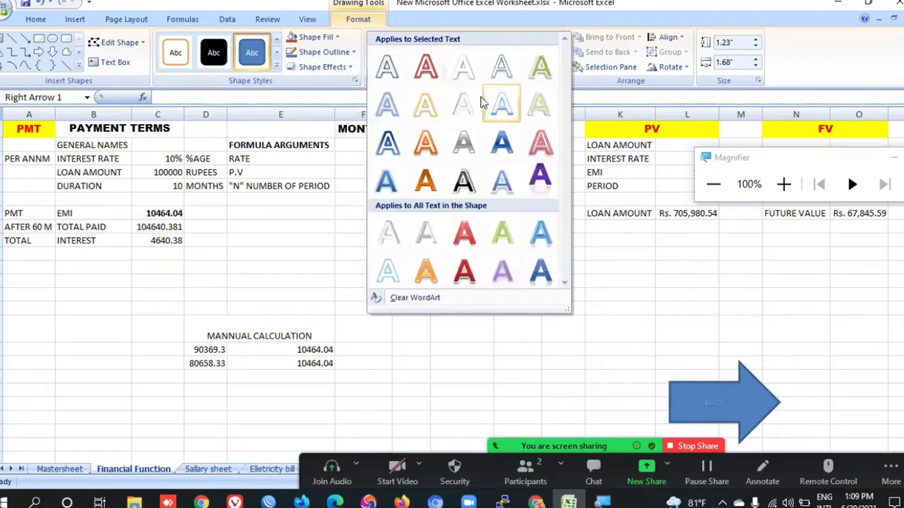
pyautogui.click(504, 183)
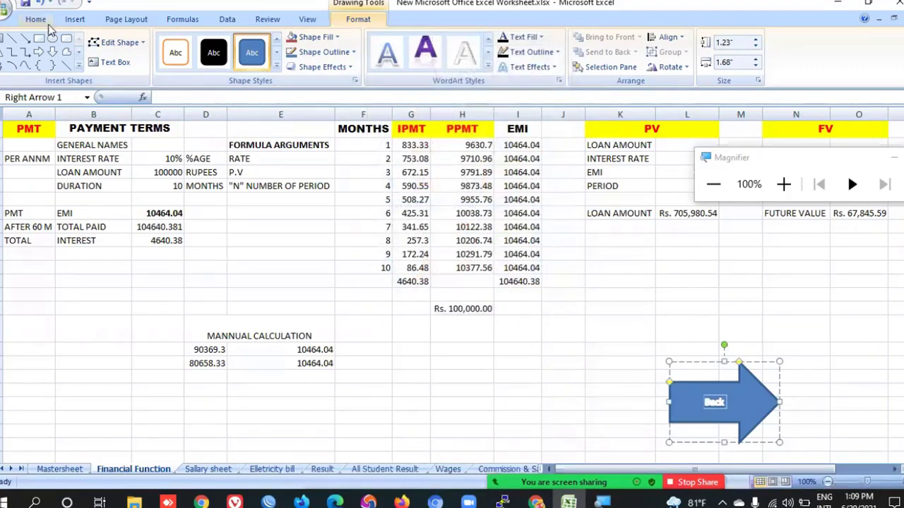
pyautogui.click(41, 20)
pyautogui.click(185, 42)
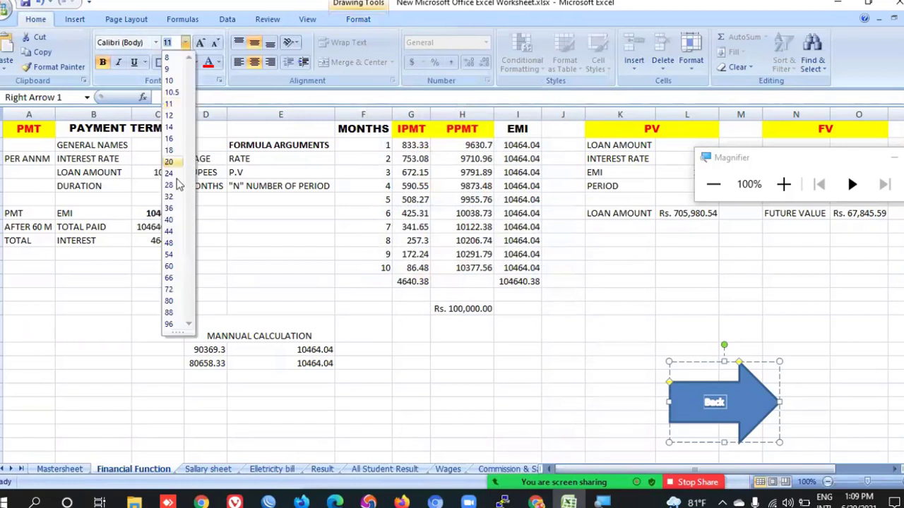
pyautogui.click(169, 220)
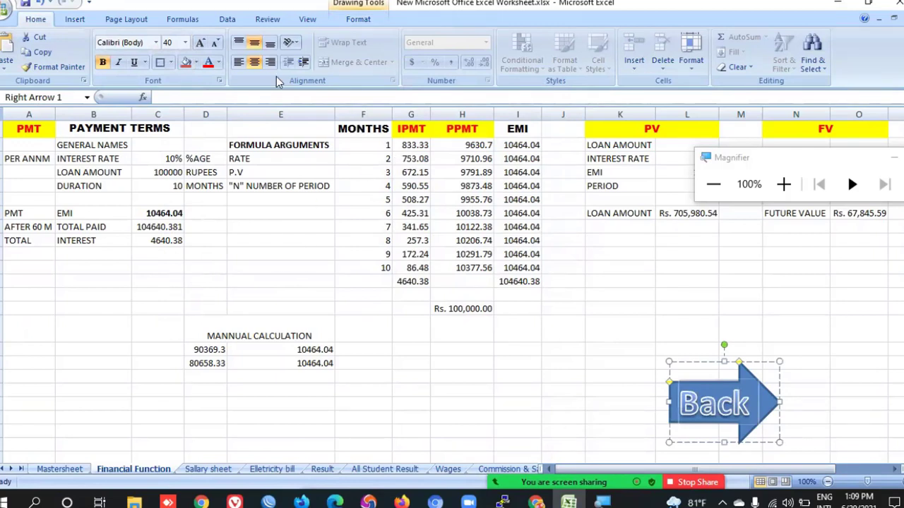
# Step: Apply the teal shape style to the Back arrow, then deselect it
pyautogui.click(359, 20)
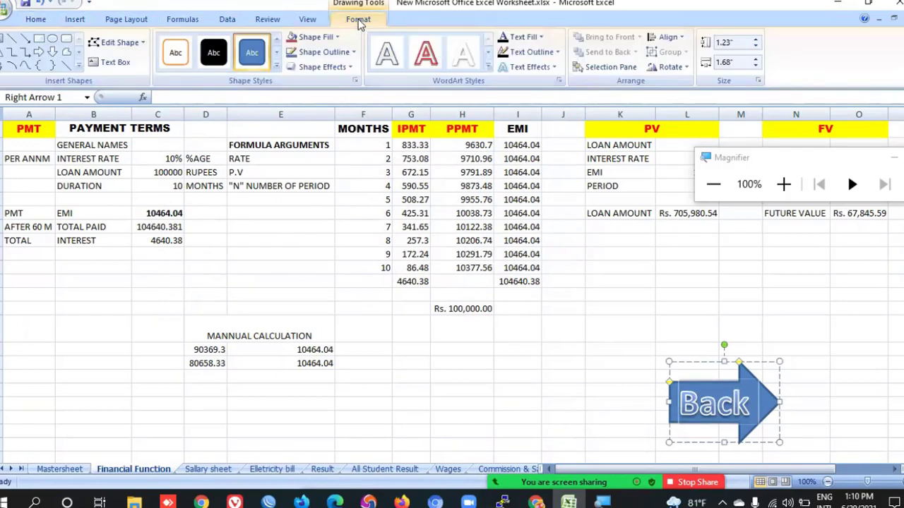
pyautogui.click(276, 68)
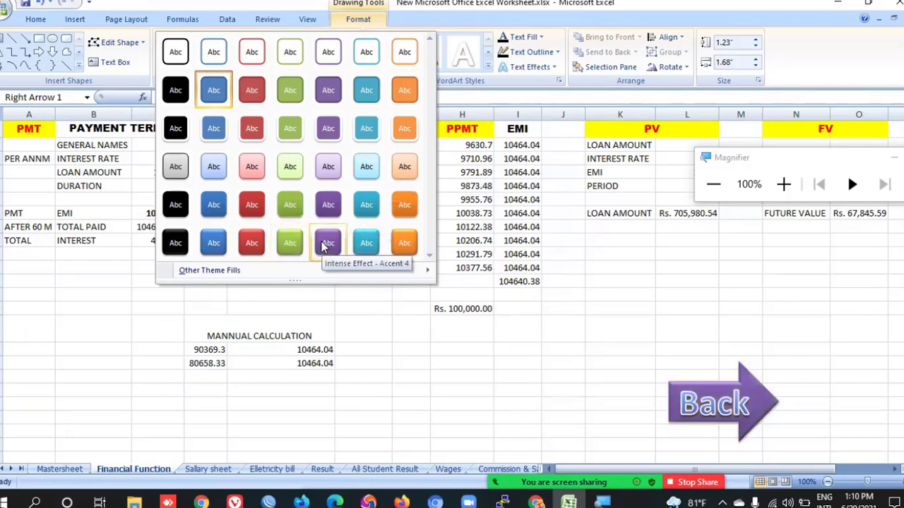
pyautogui.click(364, 243)
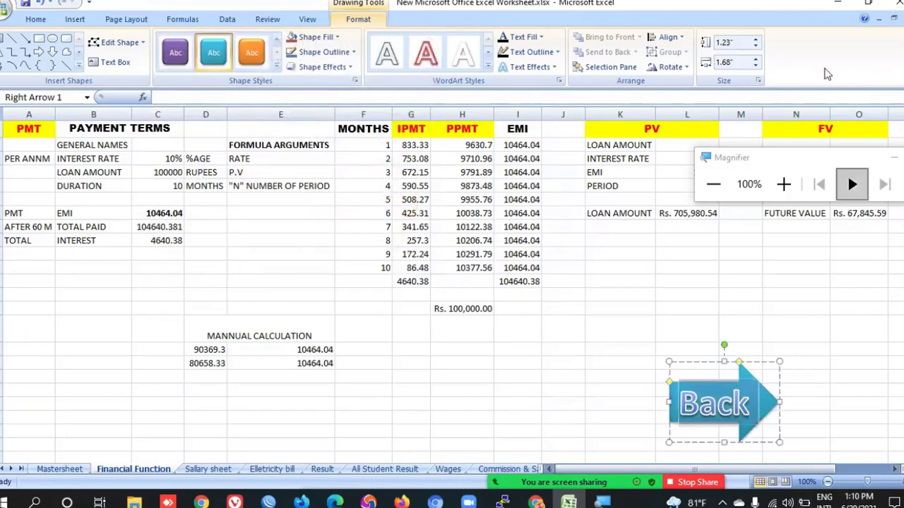
pyautogui.click(821, 376)
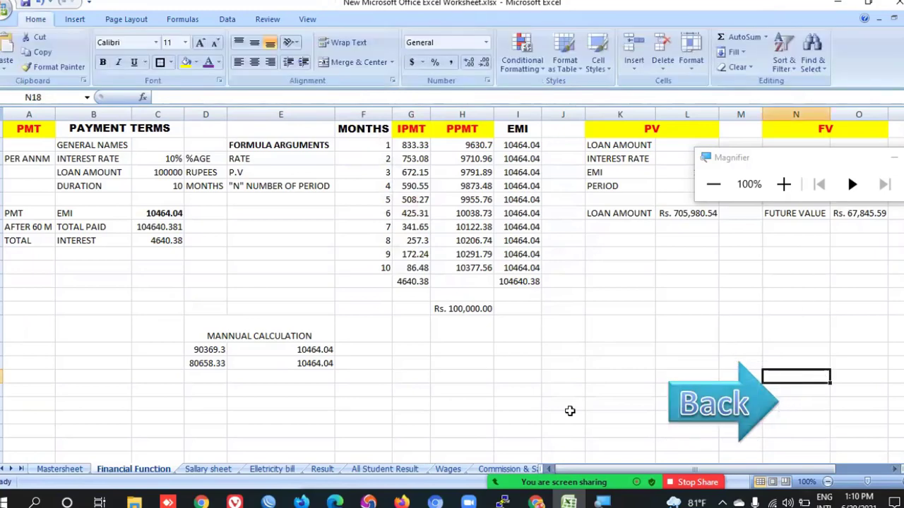
pyautogui.click(535, 413)
# Step: Hyperlink the Financial Function sheet's teal Back arrow to Mastersheet as a place in this document
pyautogui.rightClick(757, 413)
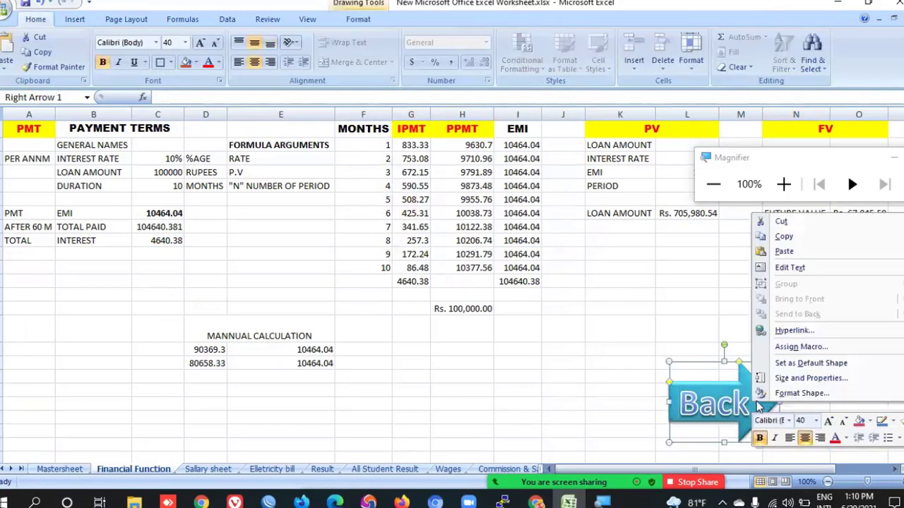
pyautogui.click(795, 331)
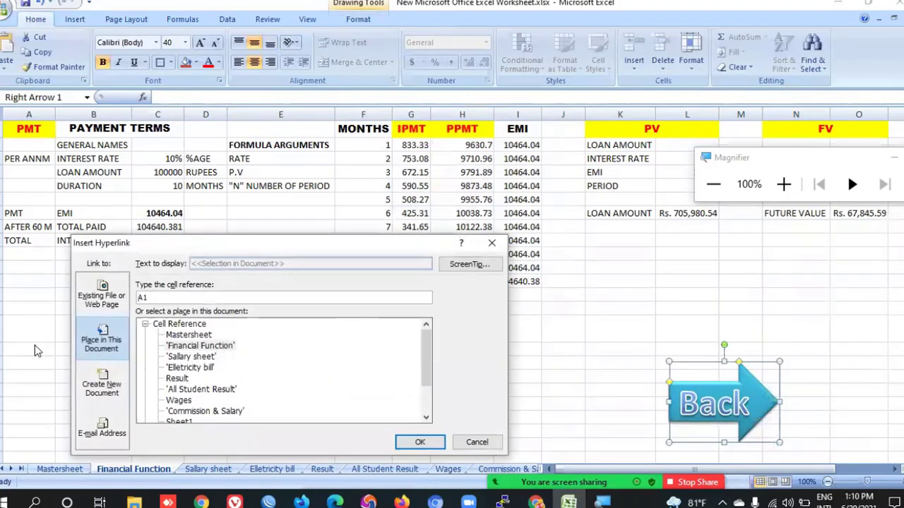
pyautogui.click(784, 184)
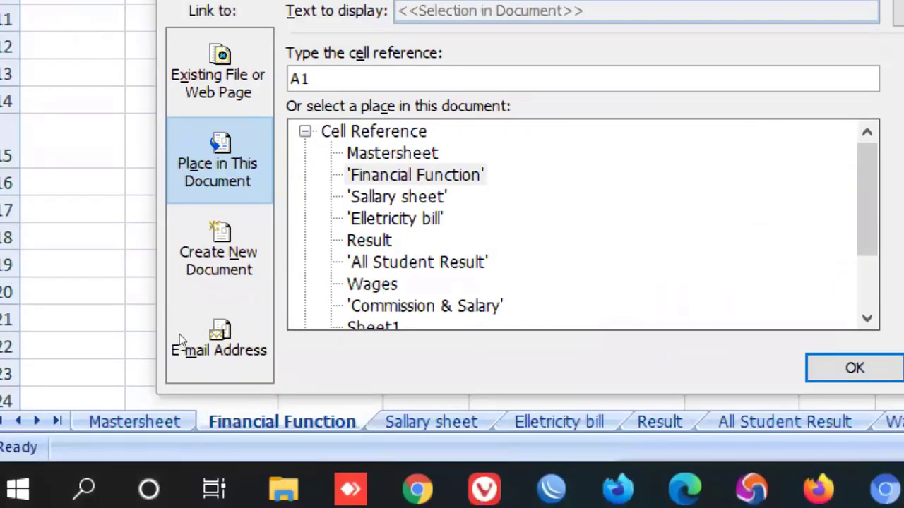
pyautogui.press('Up')
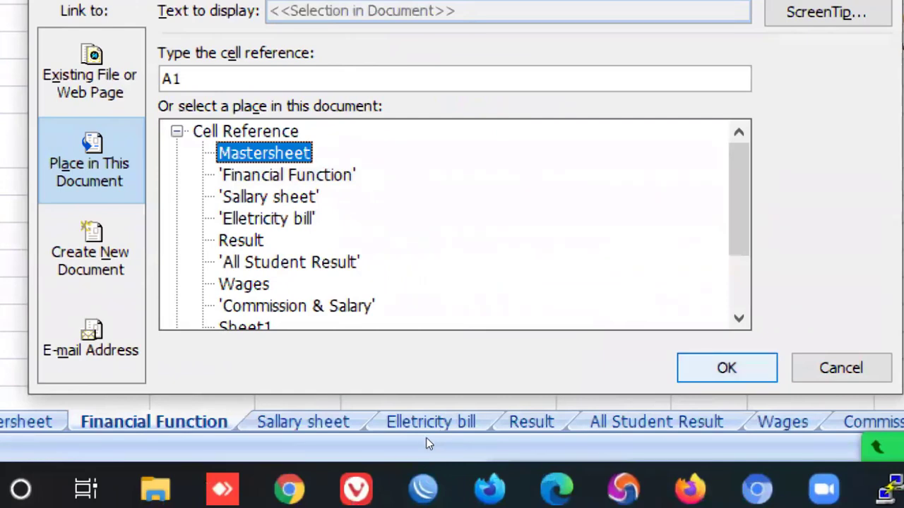
pyautogui.press('Return')
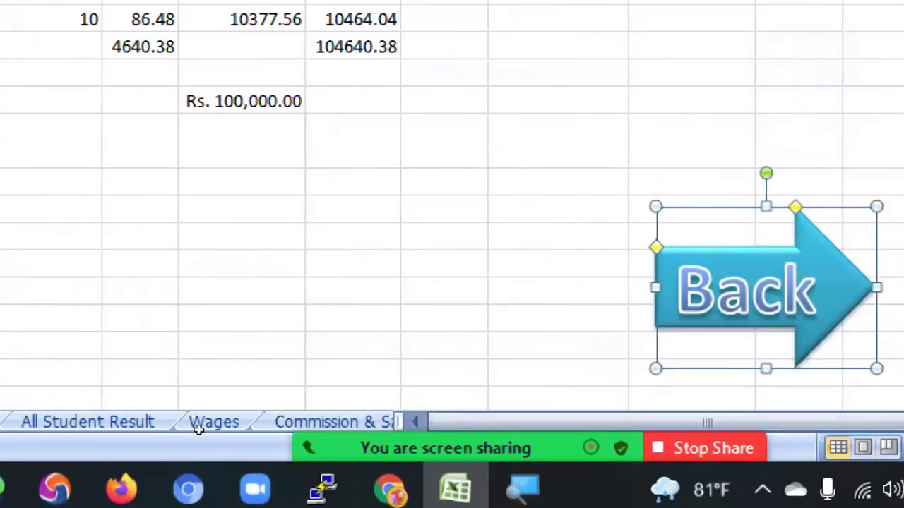
# Step: Paste a copy of the linked Back arrow onto the Sallary sheet
pyautogui.hotkey('ctrl', 'pagedown')
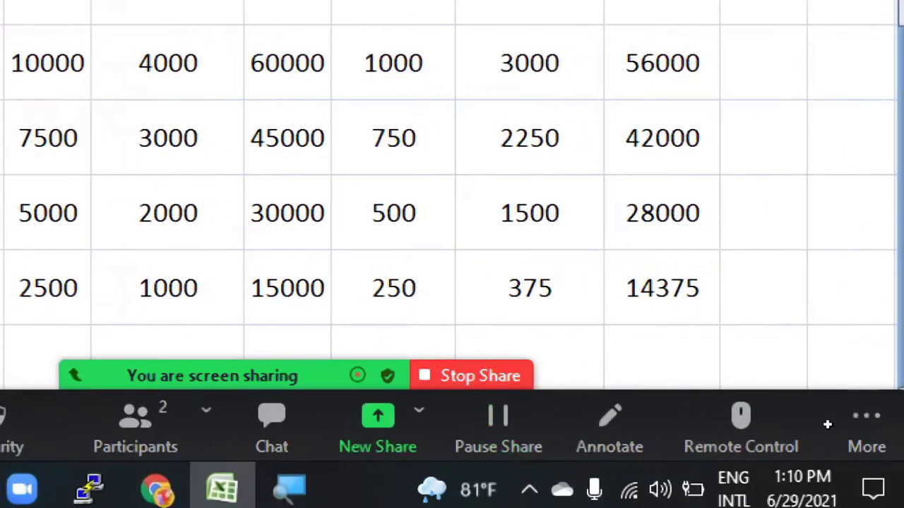
pyautogui.scroll(-1, 819, 367)
pyautogui.press('Down')
pyautogui.hotkey('ctrl', 'v')
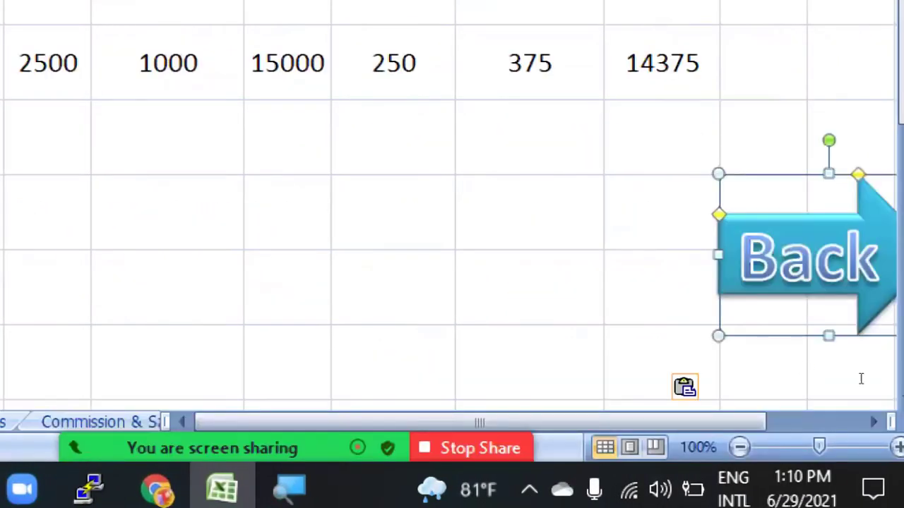
pyautogui.click(750, 349)
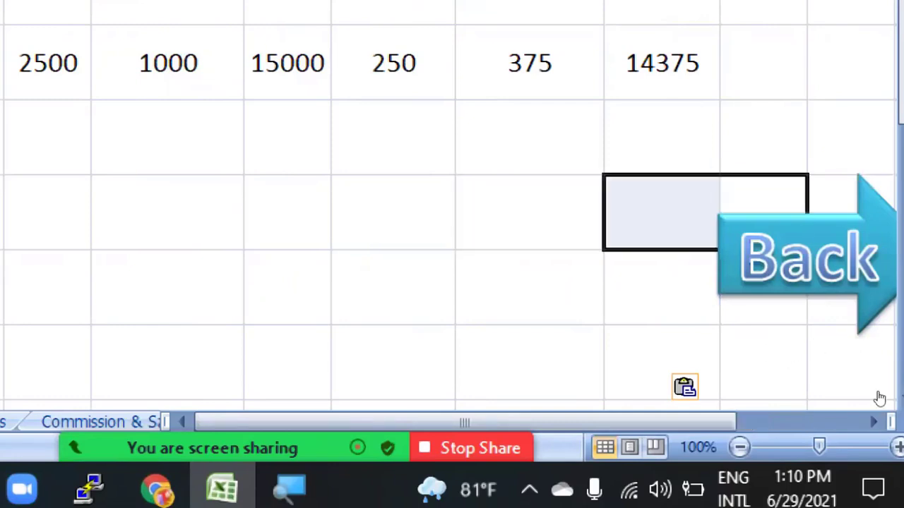
# Step: Paste another copy of the Back arrow onto the Elletricity bill sheet
pyautogui.hotkey('ctrl', 'pageup')
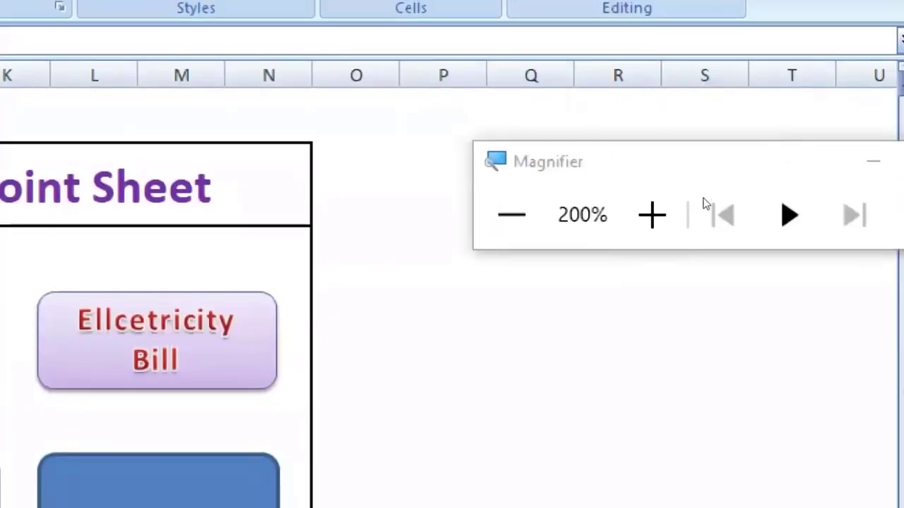
pyautogui.click(512, 215)
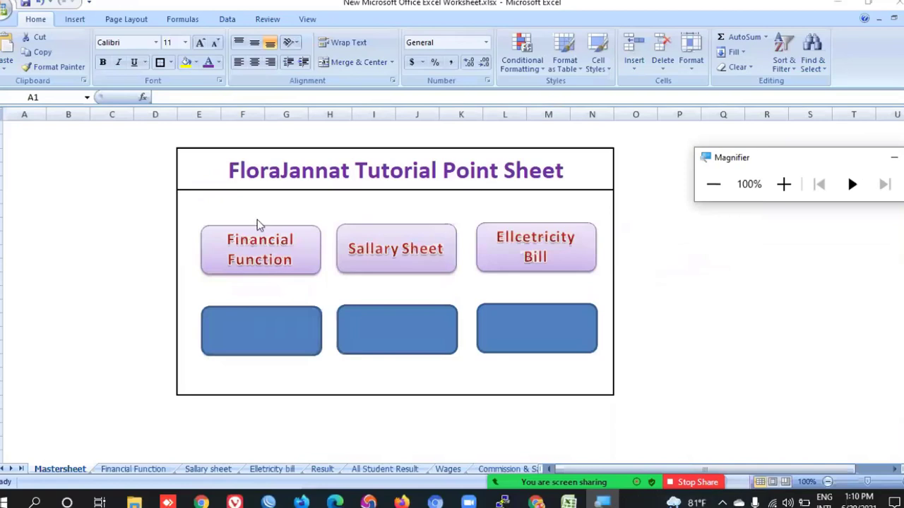
pyautogui.scroll(-1, 276, 350)
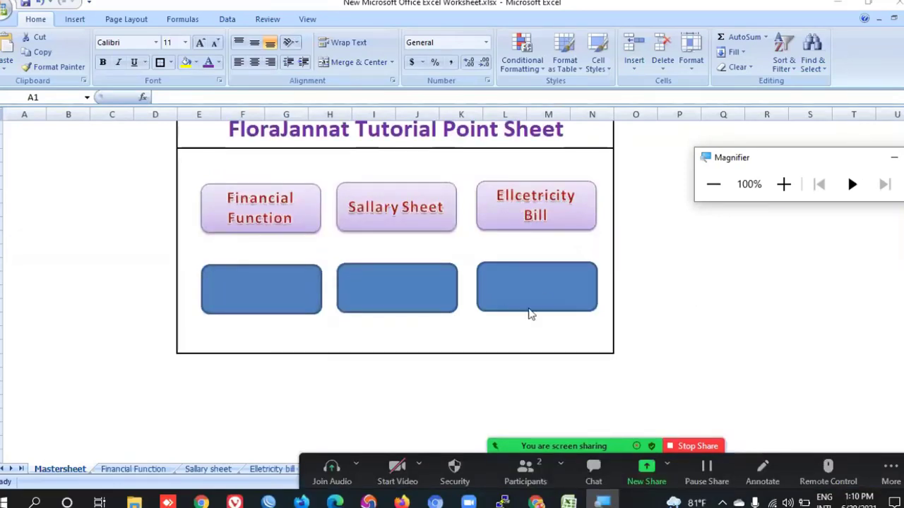
pyautogui.click(271, 471)
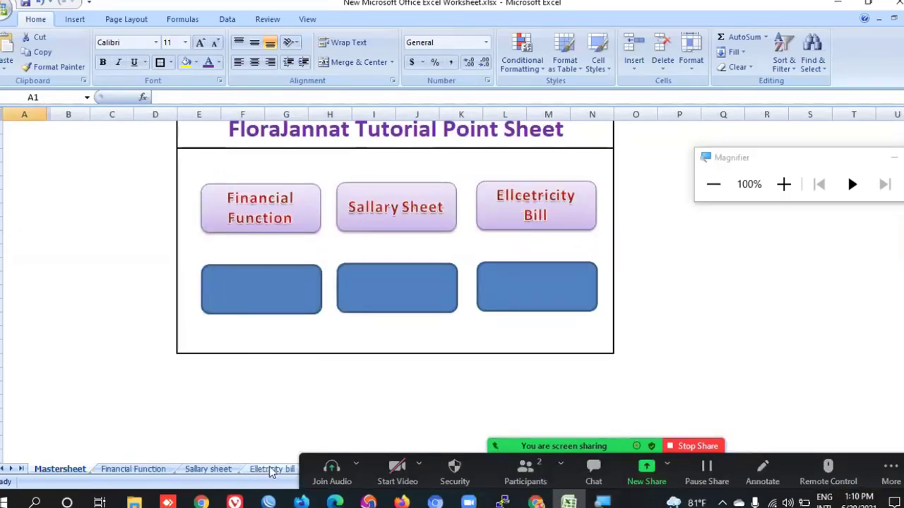
pyautogui.click(275, 474)
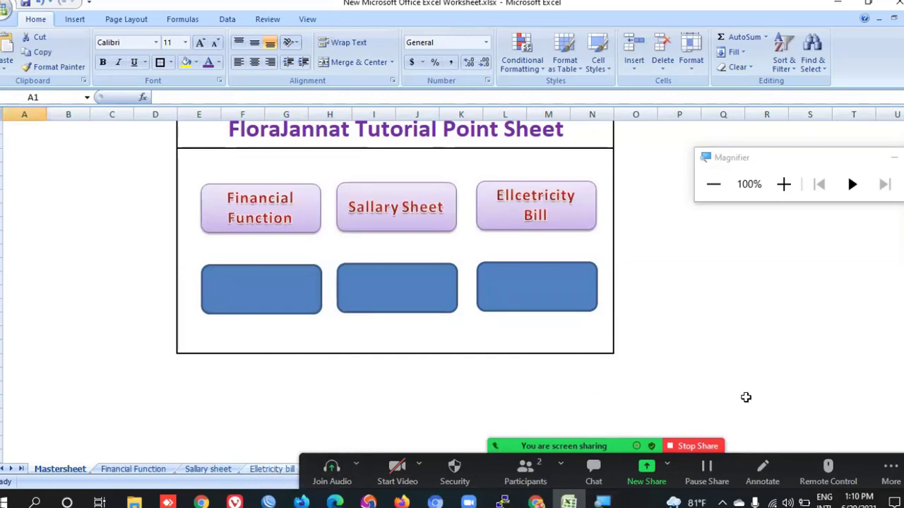
pyautogui.click(767, 331)
pyautogui.click(738, 282)
pyautogui.click(633, 244)
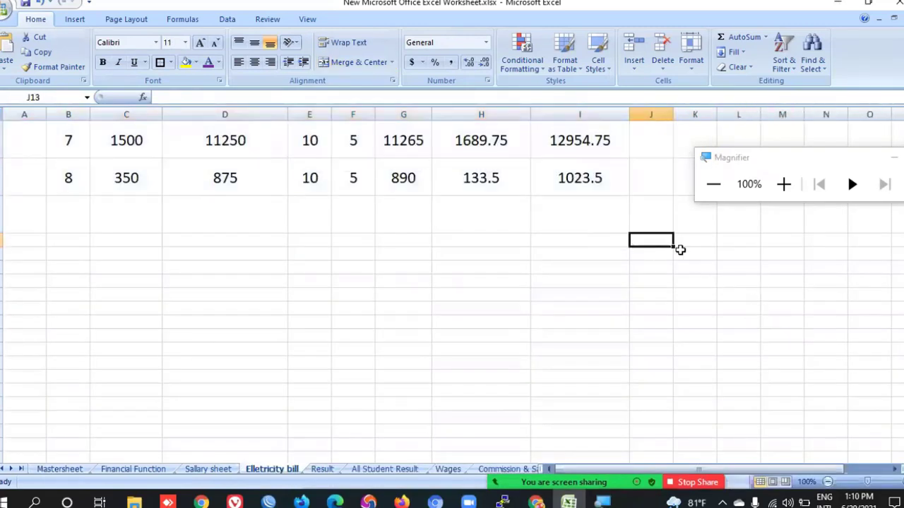
pyautogui.click(681, 247)
pyautogui.click(658, 244)
pyautogui.hotkey('ctrl', 'v')
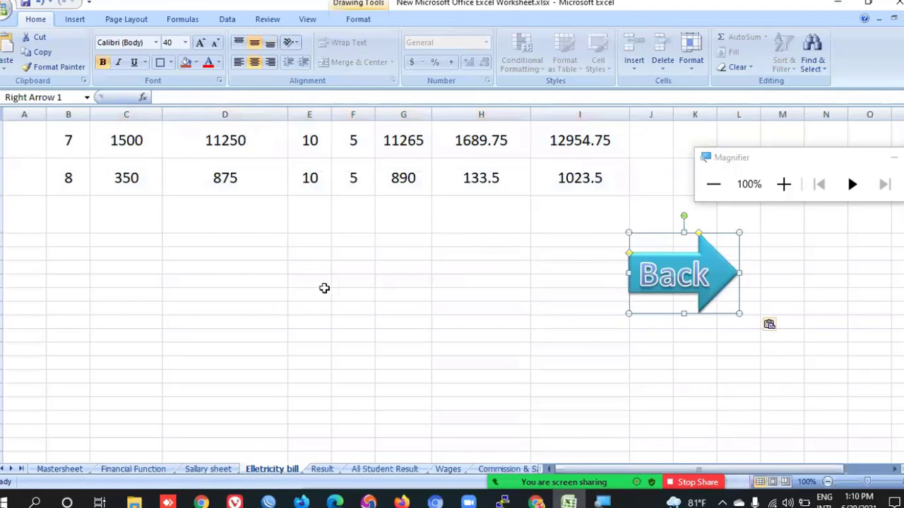
pyautogui.click(323, 286)
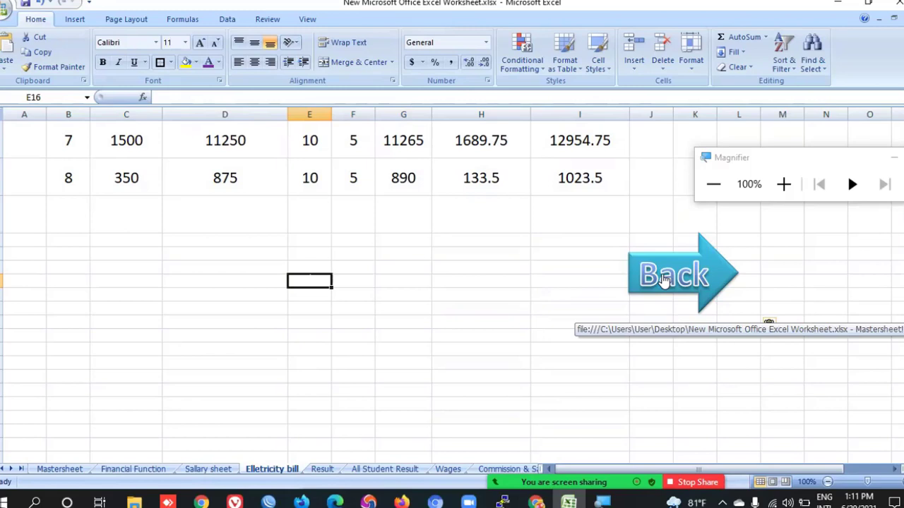
# Step: Test the Financial Function, Sallary Sheet and Ellcetricity Bill buttons and each sheet's Back arrow
pyautogui.click(75, 472)
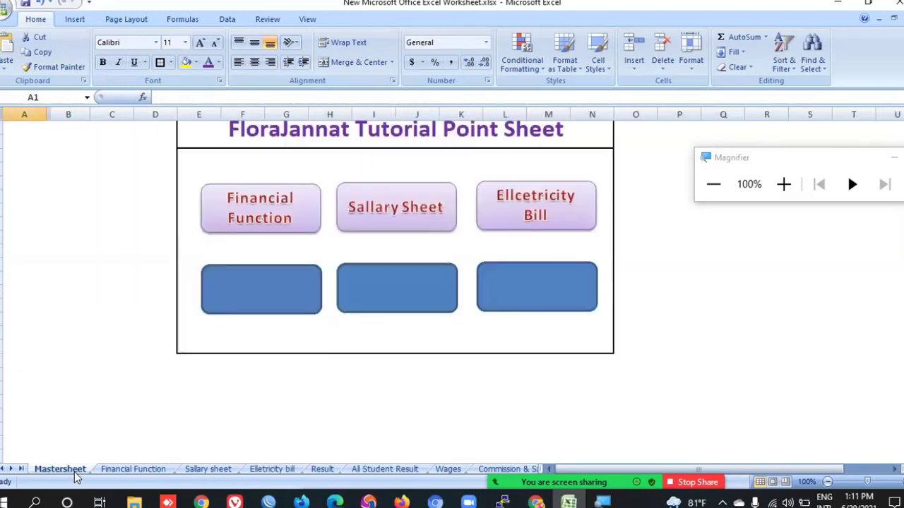
pyautogui.click(244, 225)
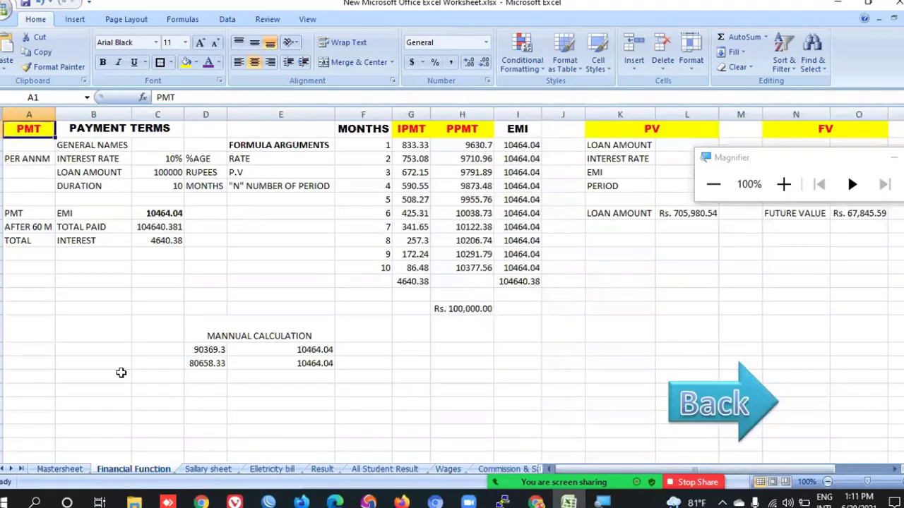
pyautogui.click(720, 409)
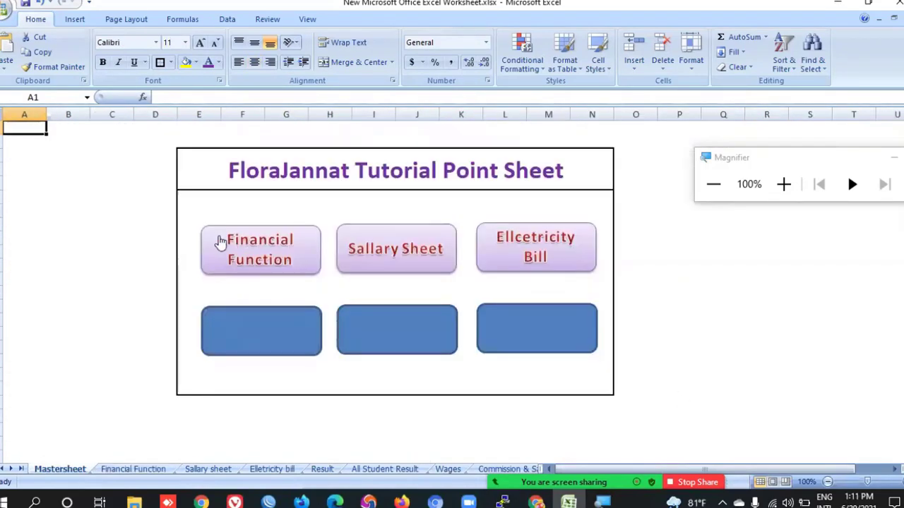
pyautogui.click(396, 251)
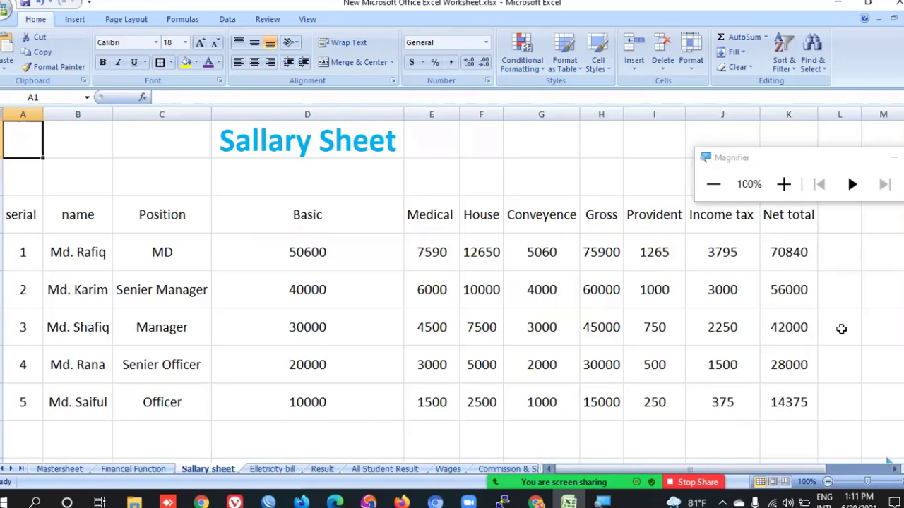
pyautogui.scroll(-2, 844, 322)
pyautogui.click(863, 283)
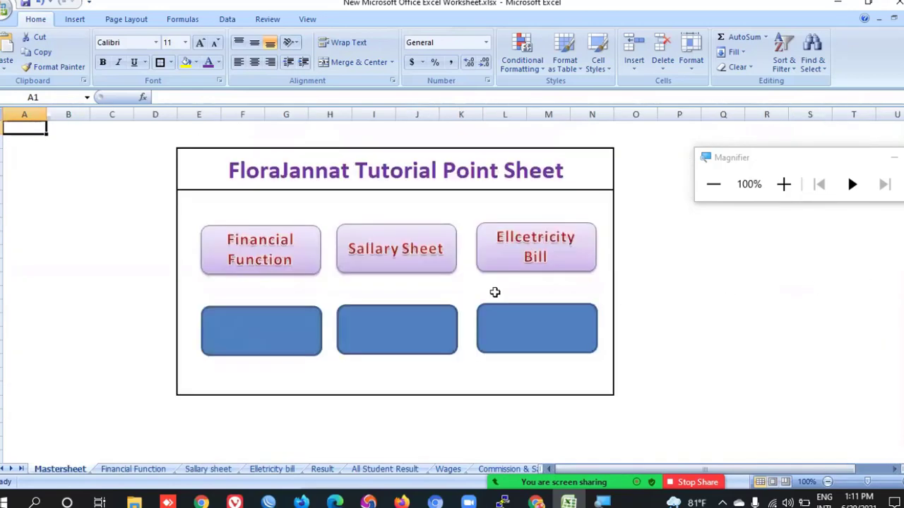
pyautogui.click(546, 255)
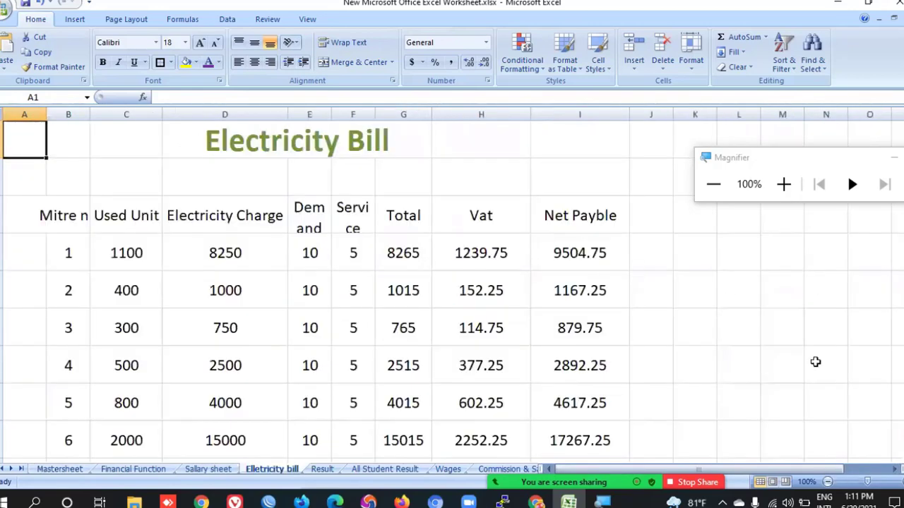
pyautogui.scroll(-1, 815, 363)
pyautogui.scroll(-2, 776, 353)
pyautogui.click(680, 277)
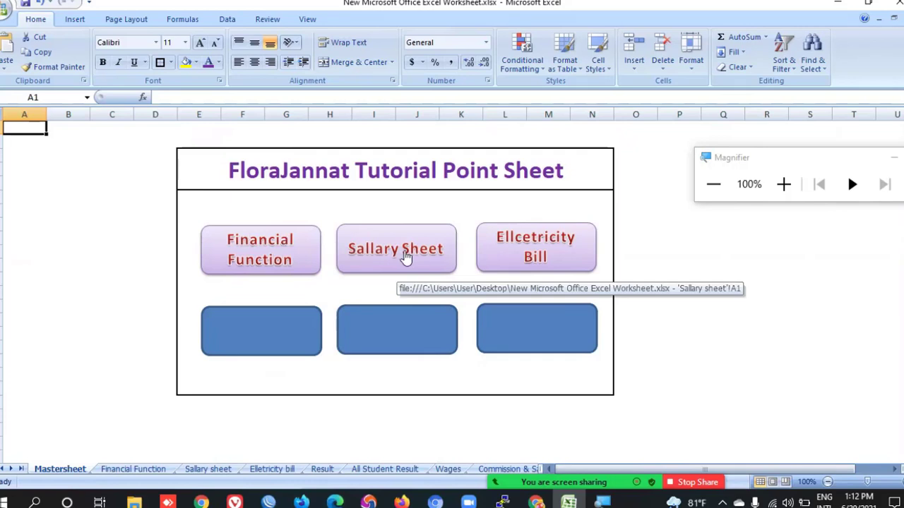
# Step: Show the Insert ribbon commands after viewing Page Layout, and close the Magnifier window
pyautogui.click(83, 20)
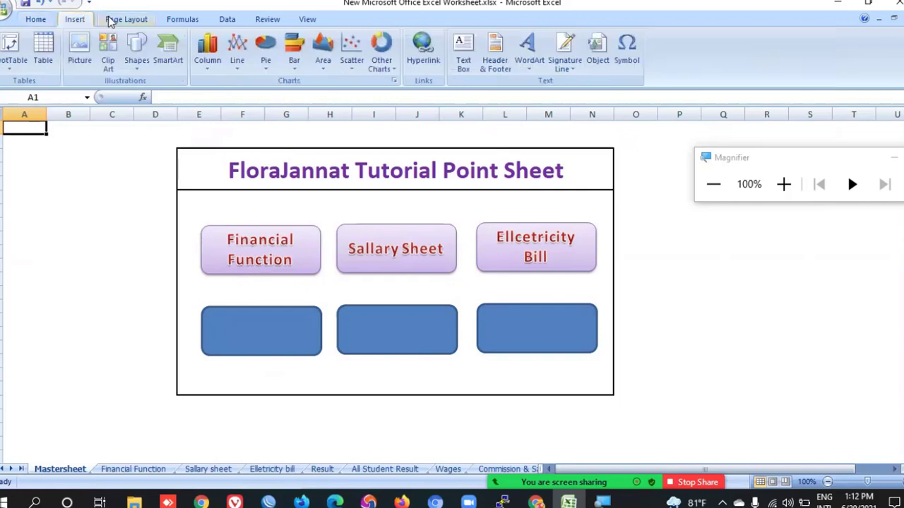
pyautogui.click(111, 18)
pyautogui.click(77, 20)
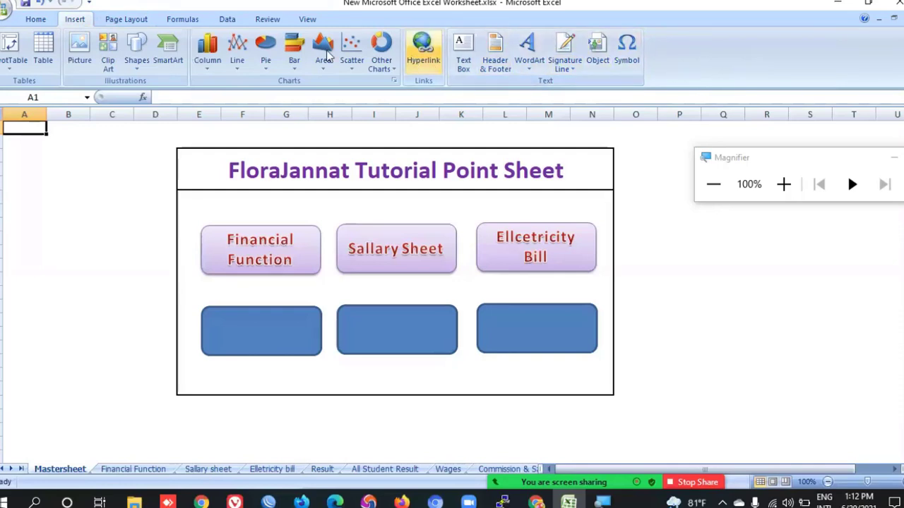
pyautogui.click(712, 183)
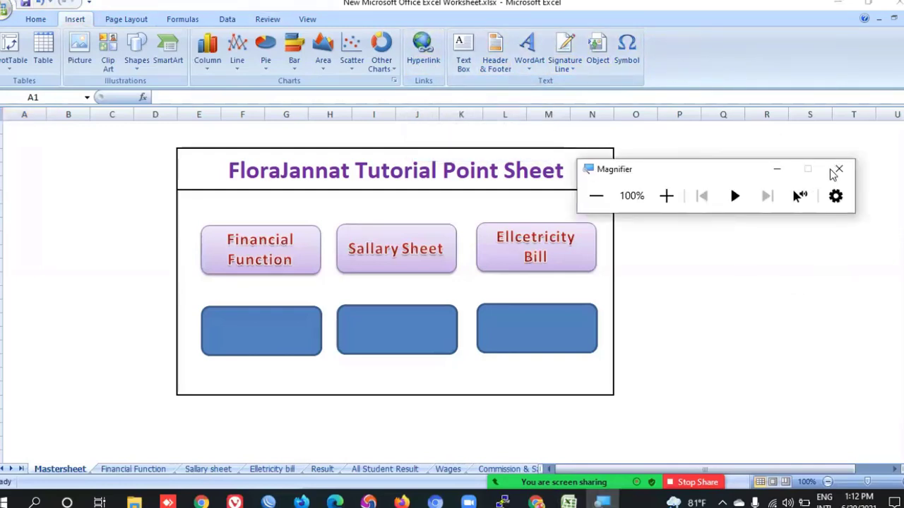
pyautogui.click(825, 171)
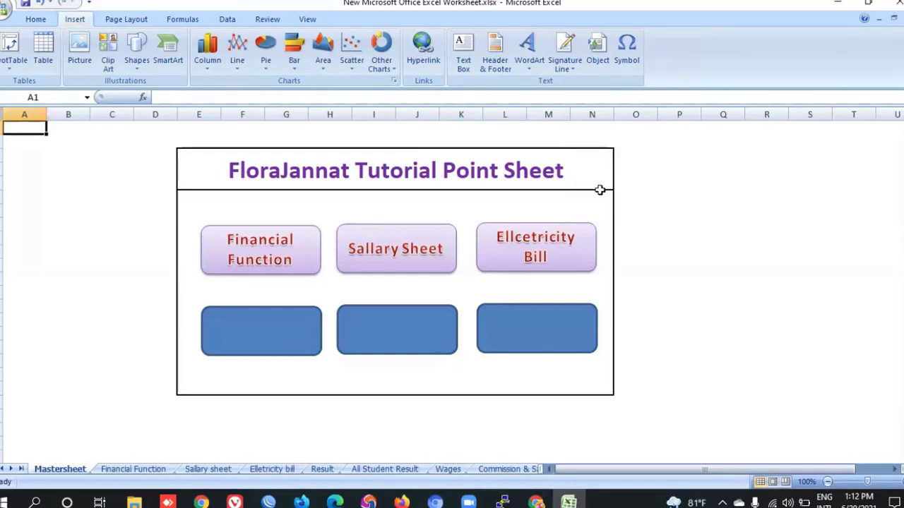